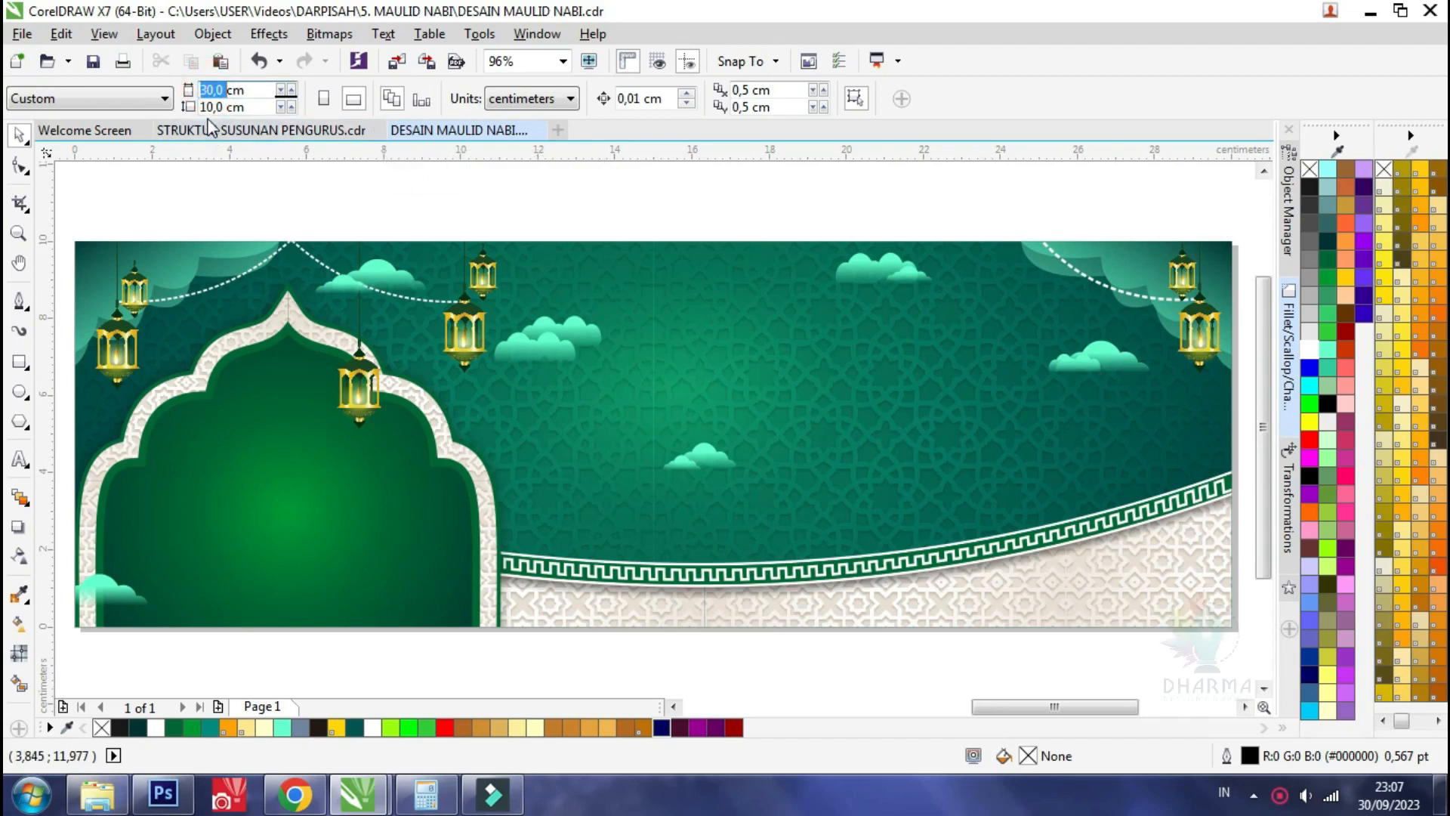
left_click(224, 179)
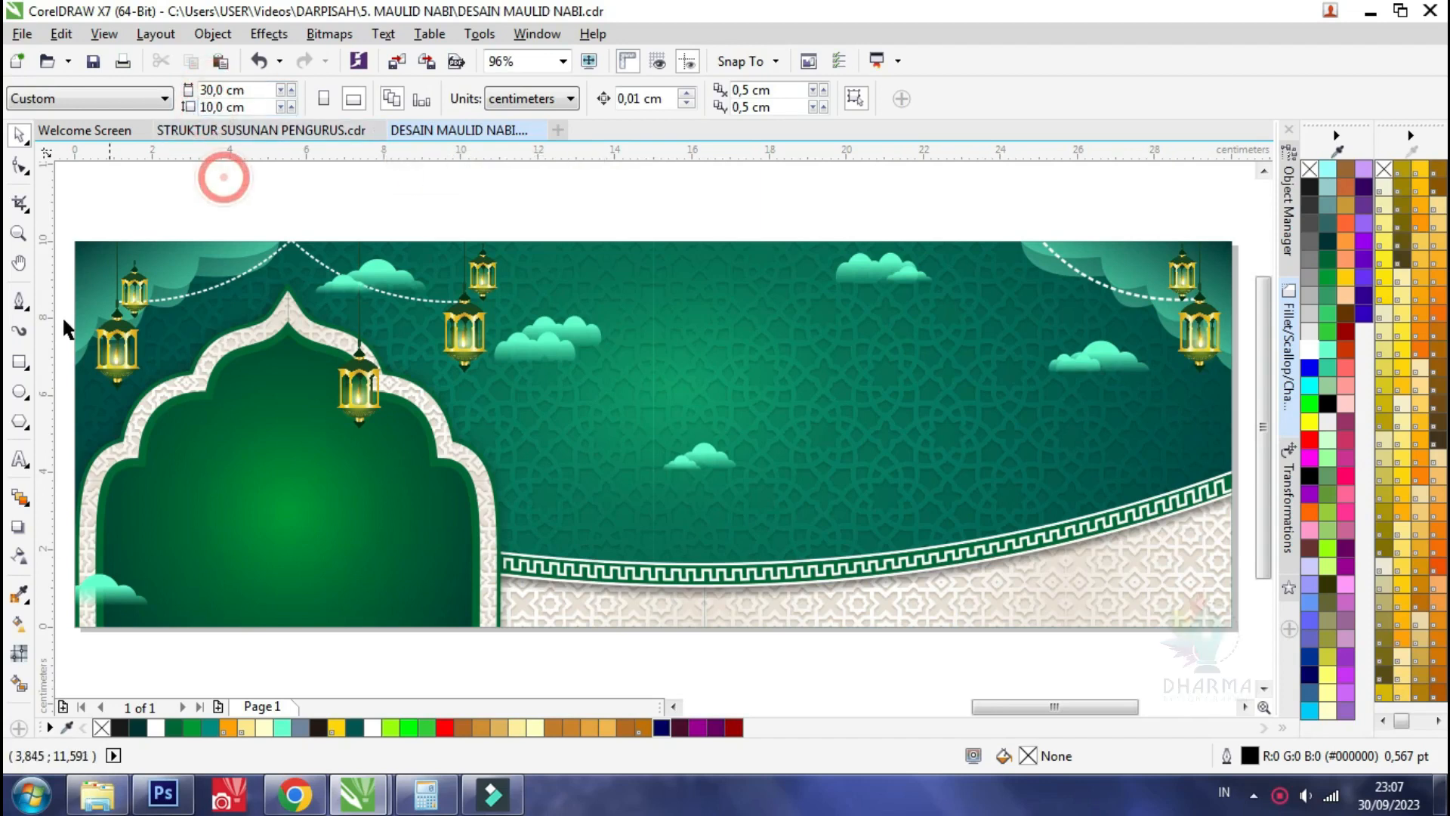
left_click(23, 363)
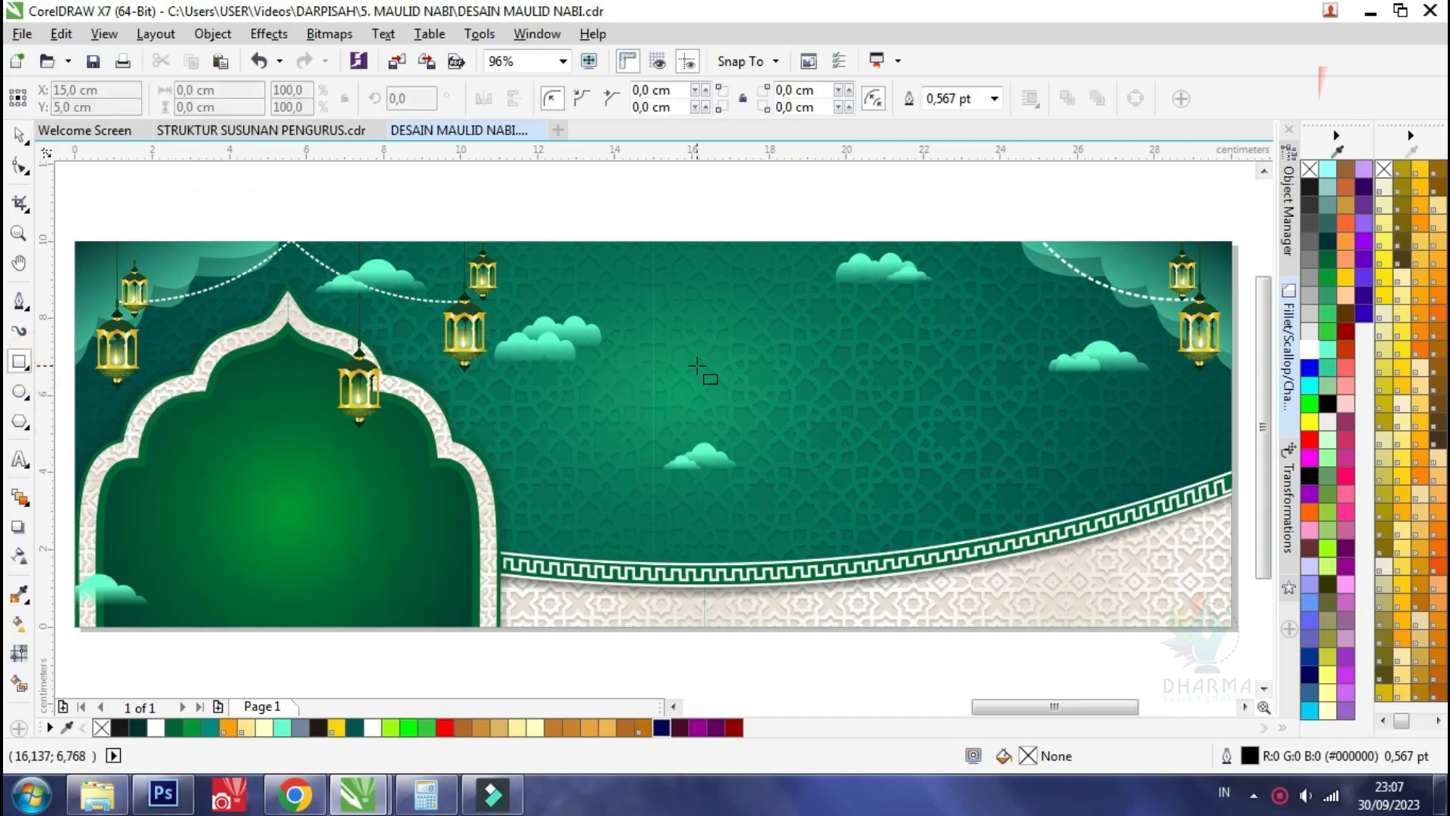
left_click(21, 136)
Resize the green background's elliptical fountain fill so its outline extends well above and below the banner
left_click(664, 333)
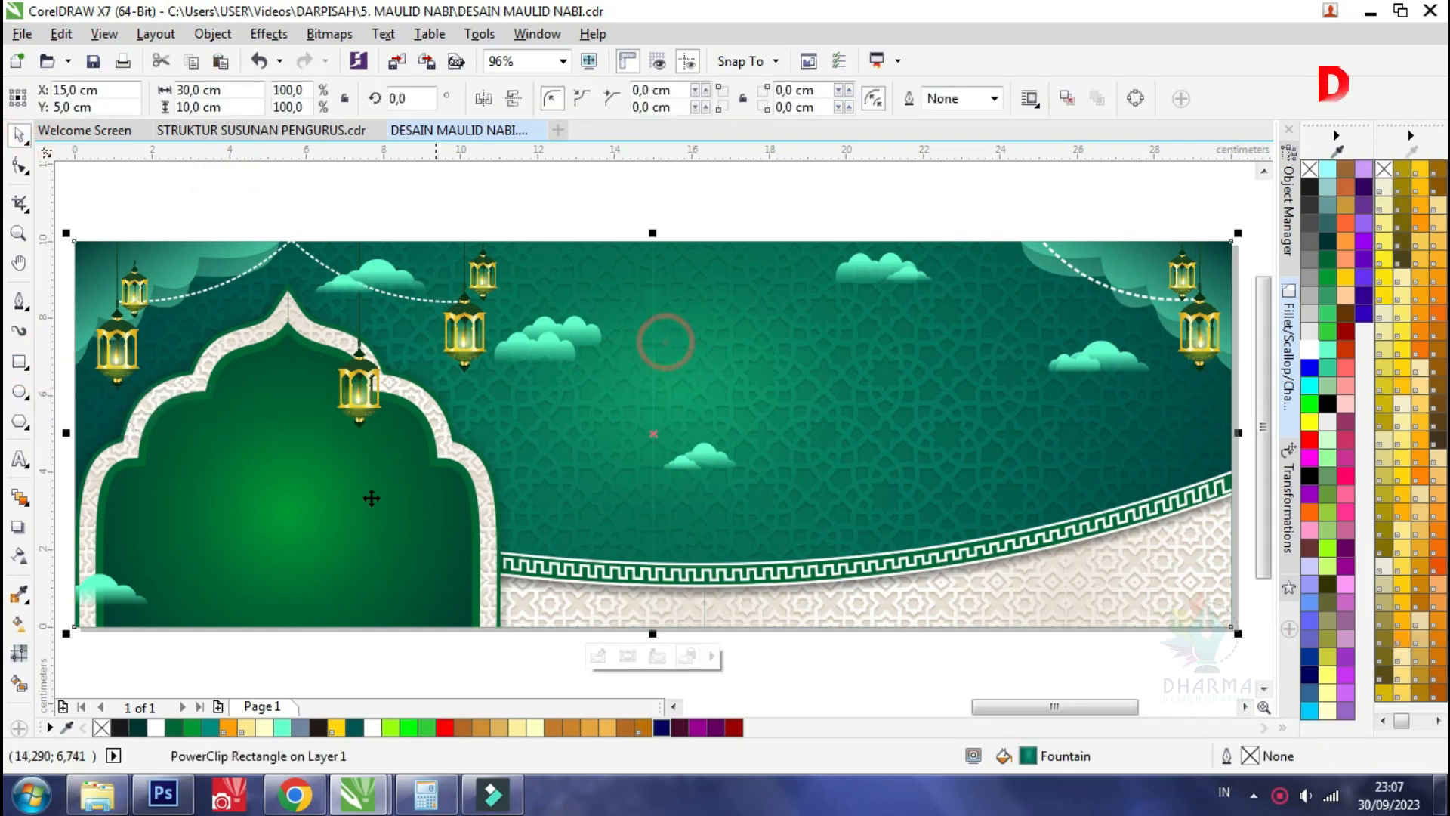
left_click(20, 626)
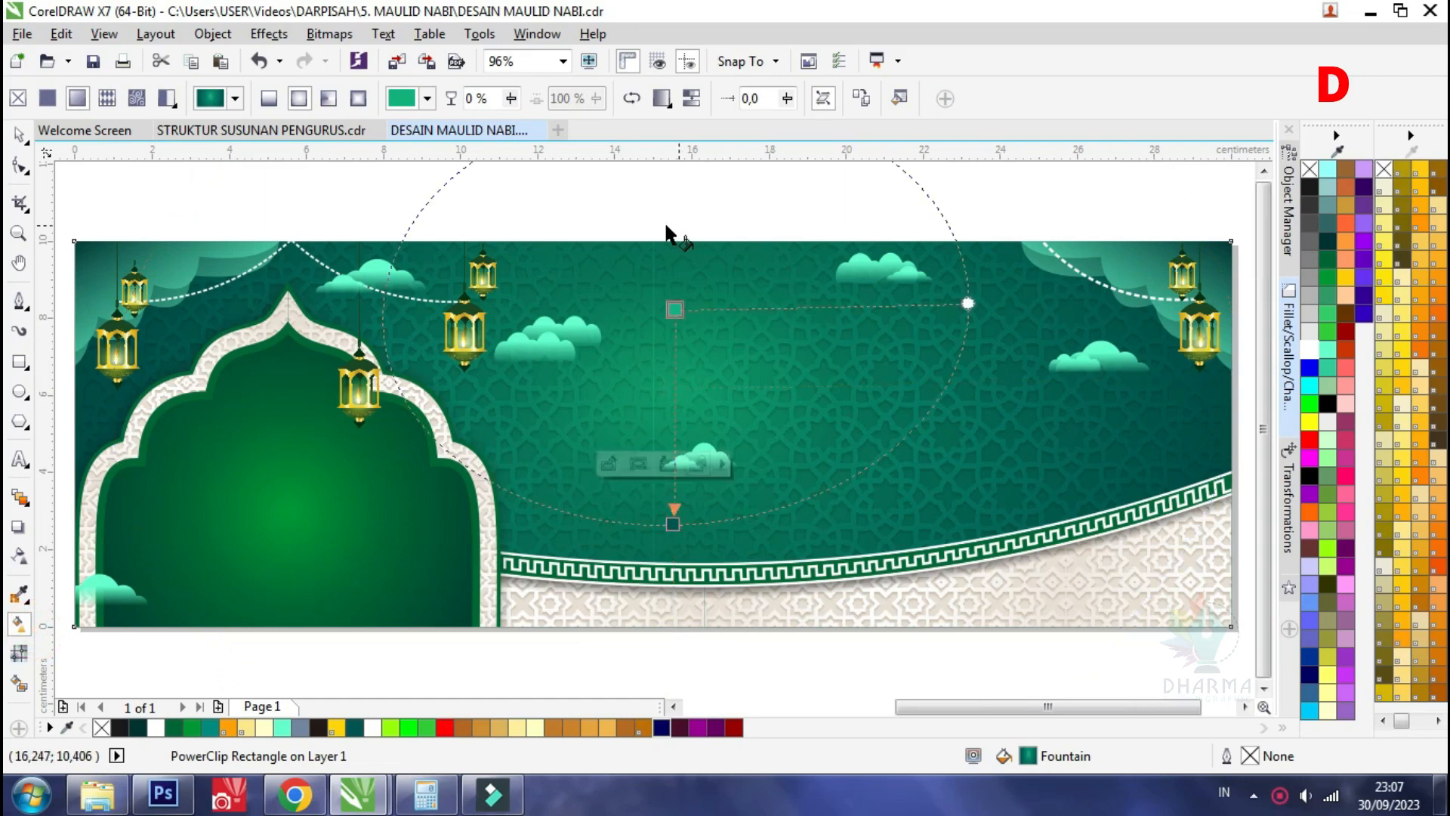
scroll(672, 230, "down", 3)
scroll(745, 338, "down", 2)
scroll(815, 248, "up", 2)
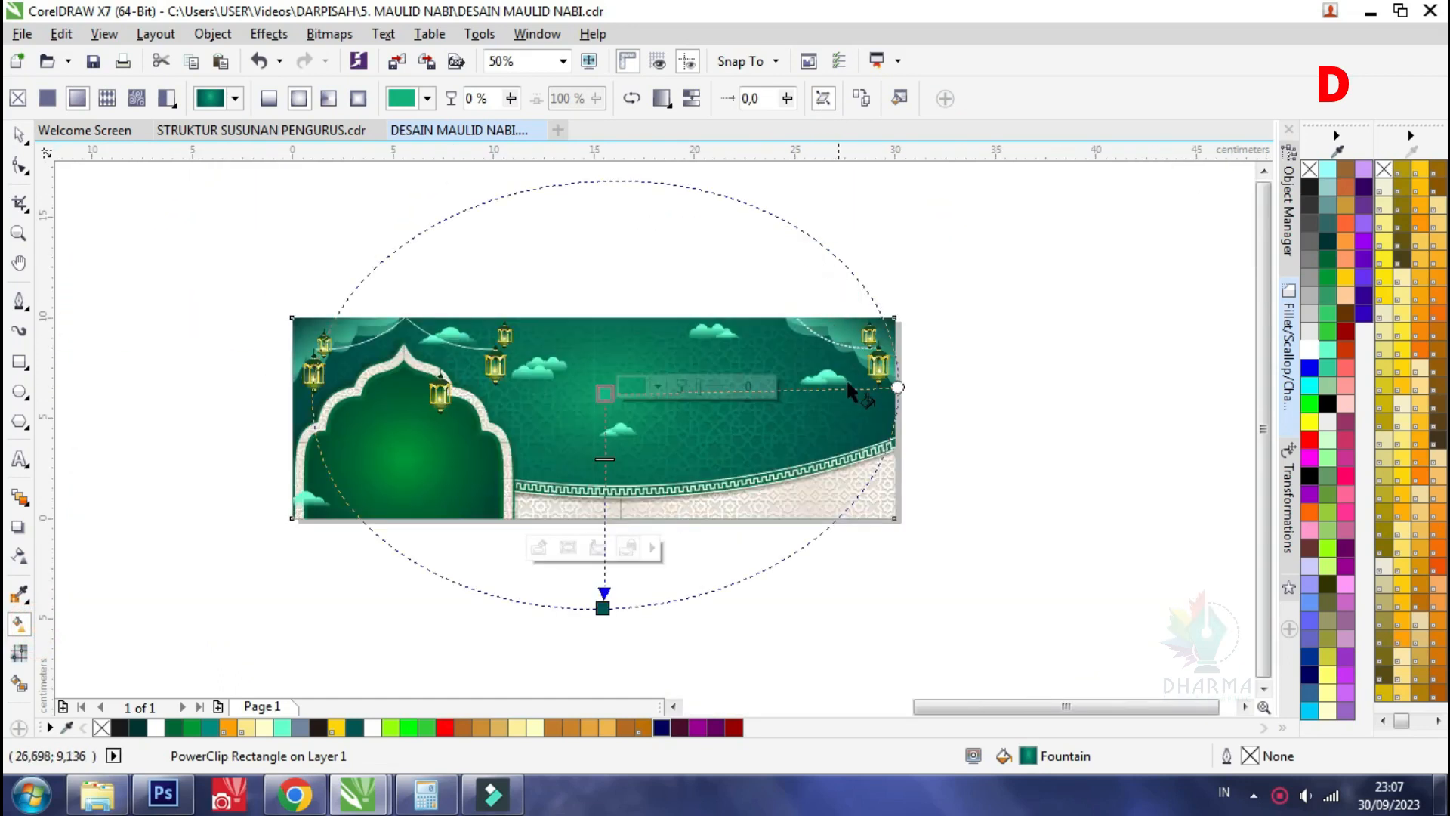
left_click_drag(897, 388, 874, 394)
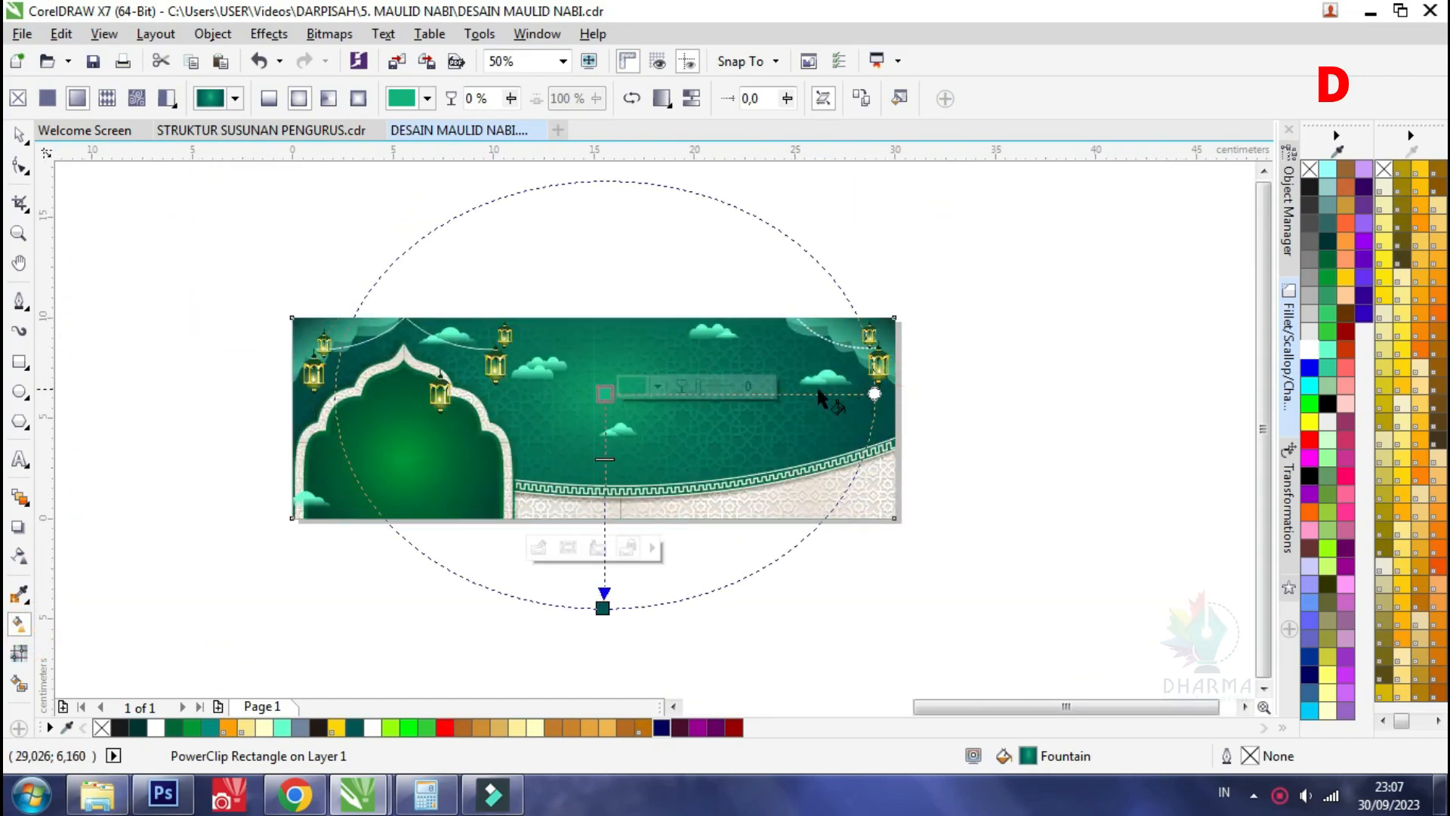
left_click(603, 607)
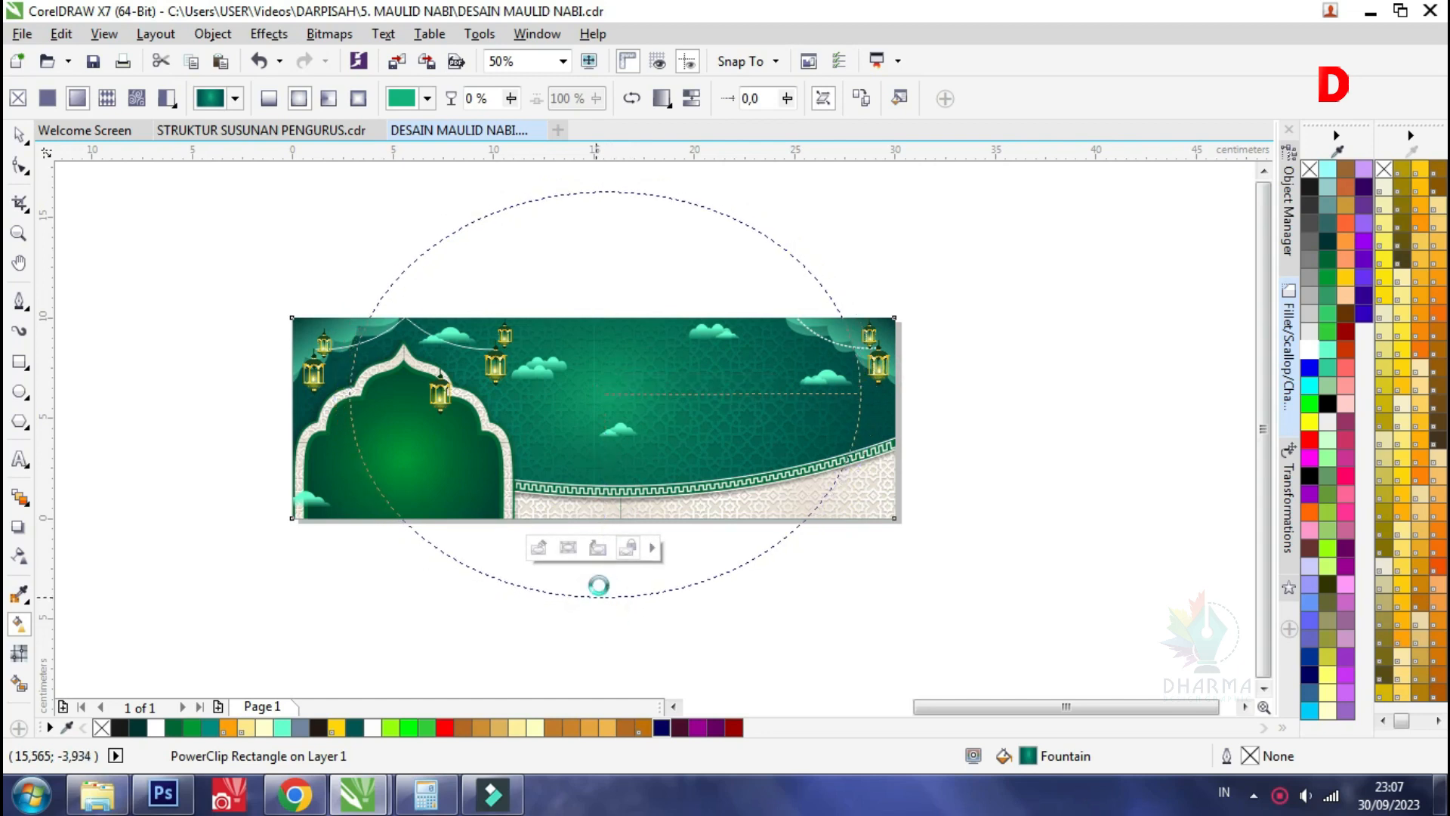
scroll(604, 423, "up", 2)
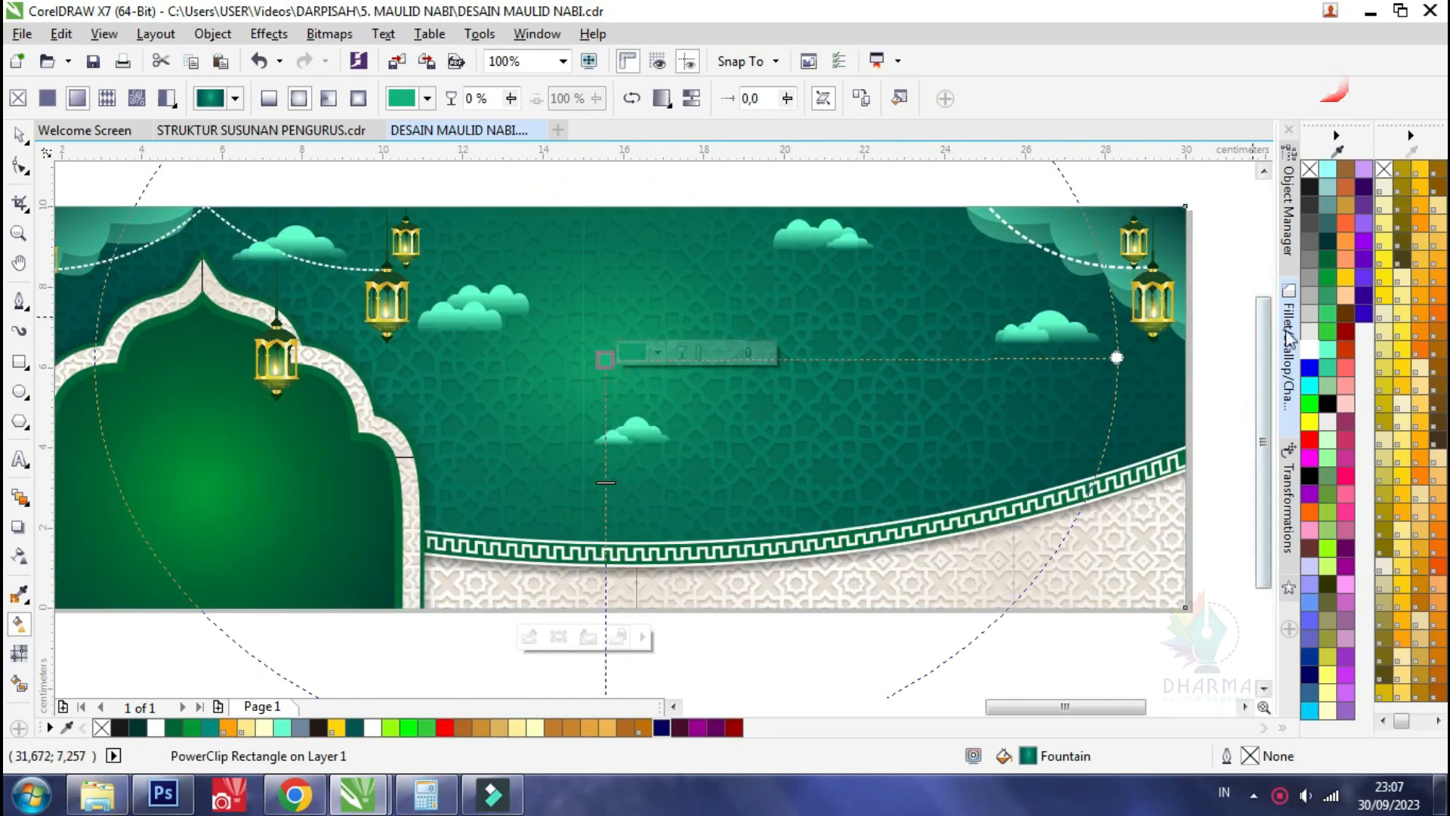
Set the center color of the background's fountain fill to green #07B37A
left_click(656, 354)
left_click(735, 478)
mouse_move(745, 506)
left_mouse_down()
mouse_move(752, 519)
mouse_move(741, 472)
mouse_move(715, 451)
mouse_move(746, 461)
mouse_move(746, 485)
left_mouse_up()
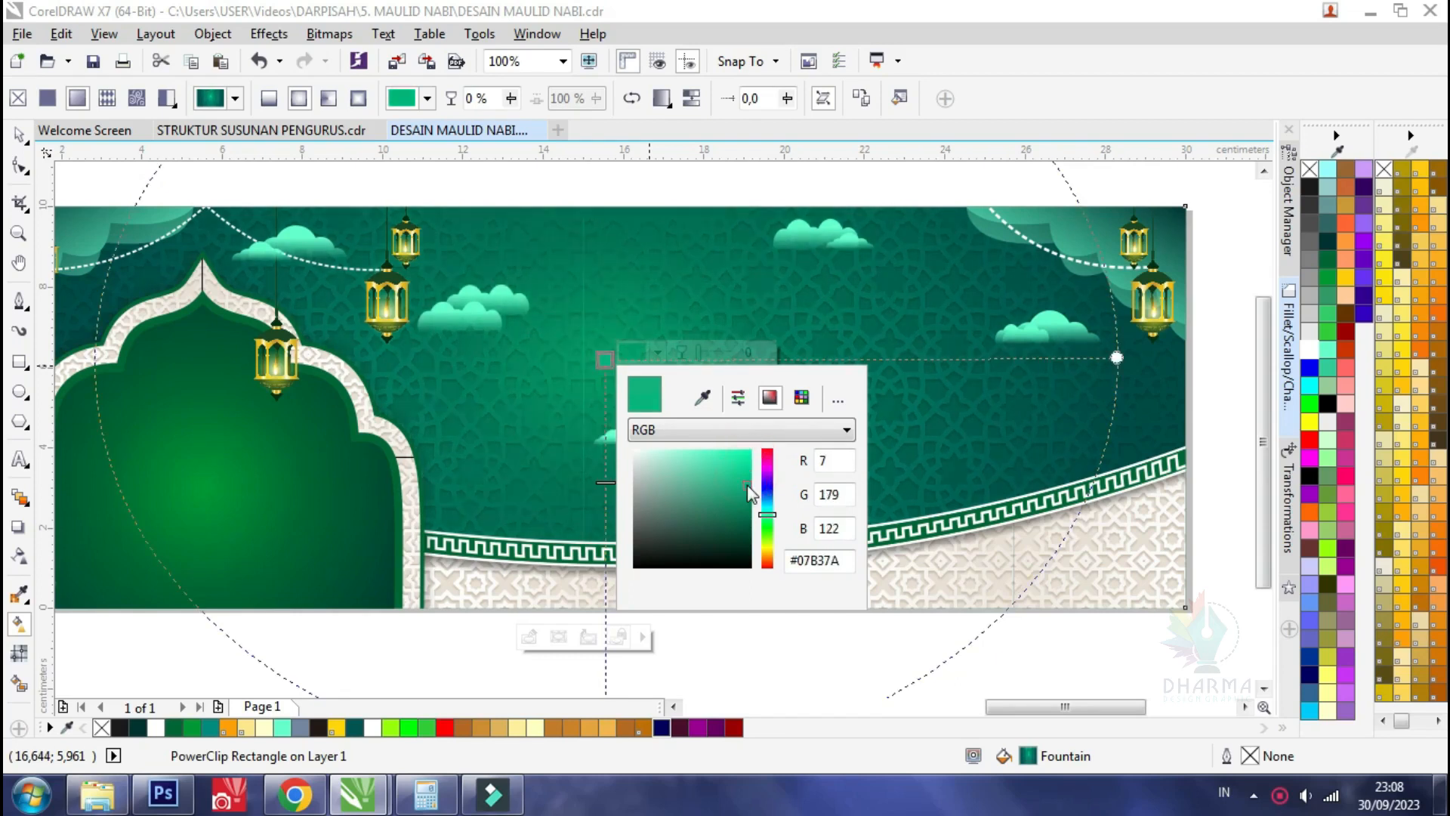
left_click(954, 317)
Try Spring Green and a darker green as the outer color of the background's fountain fill, undoing each
scroll(745, 272, "down", 2)
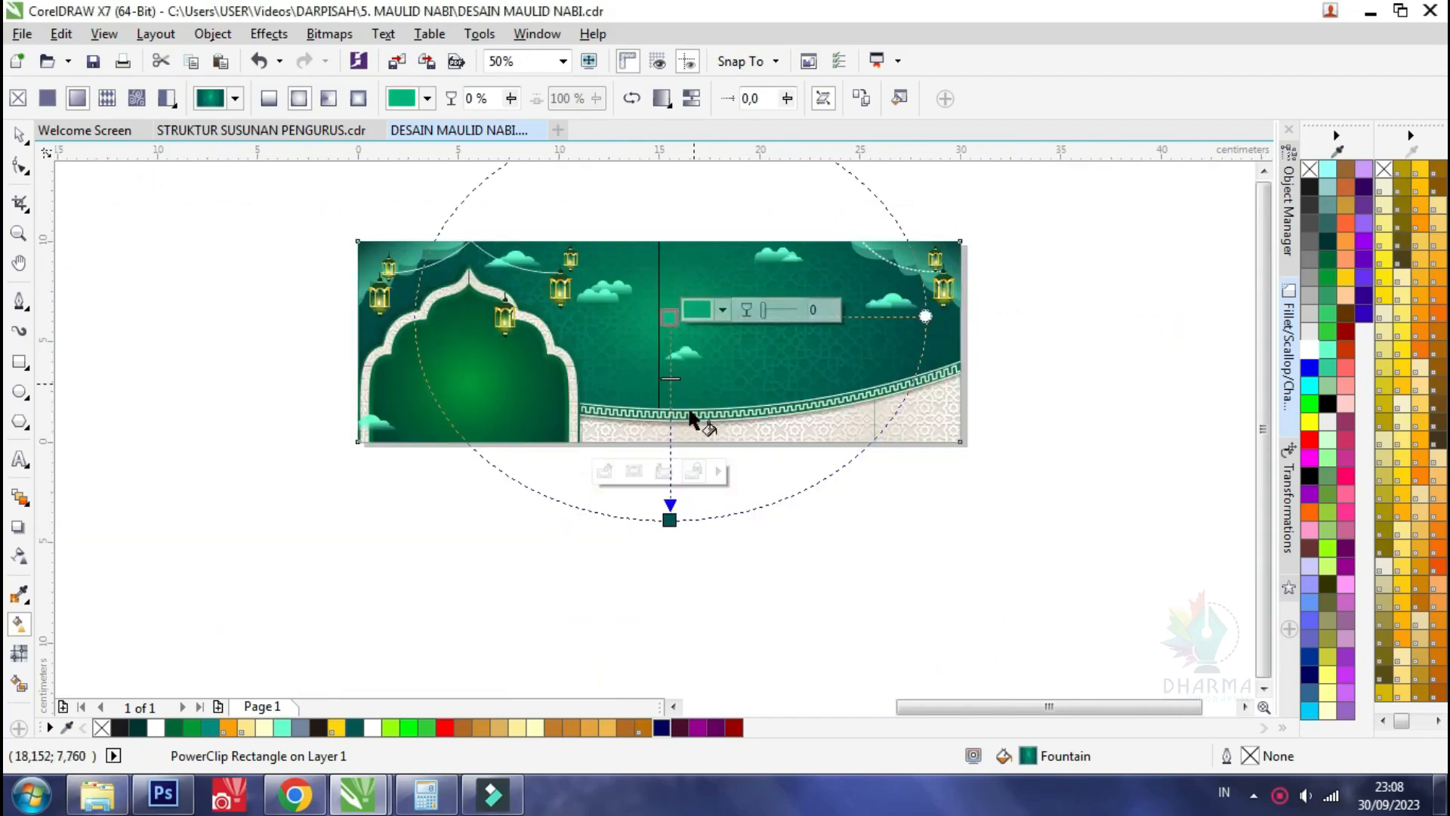
left_click(670, 519)
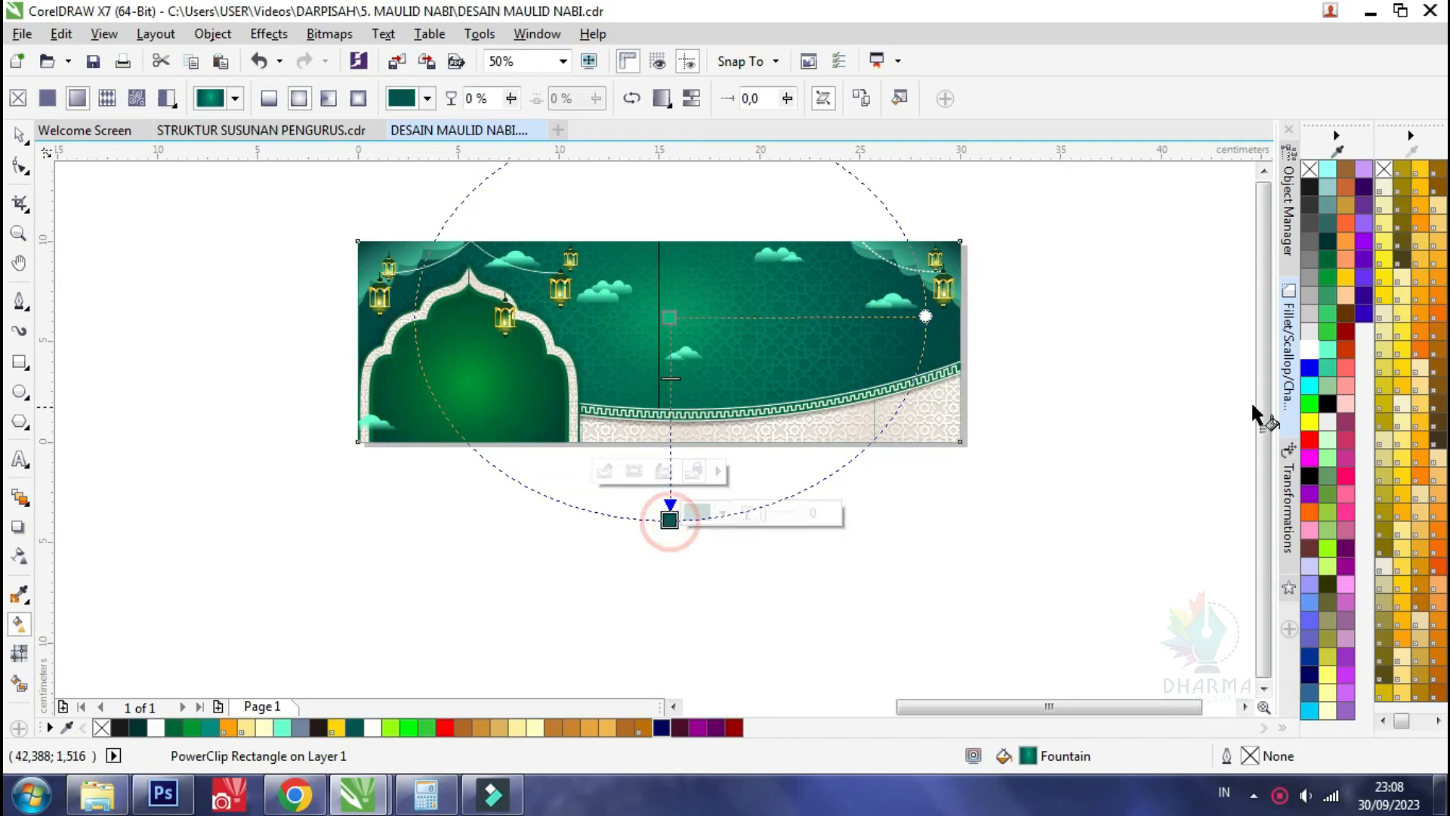
left_click(1330, 336)
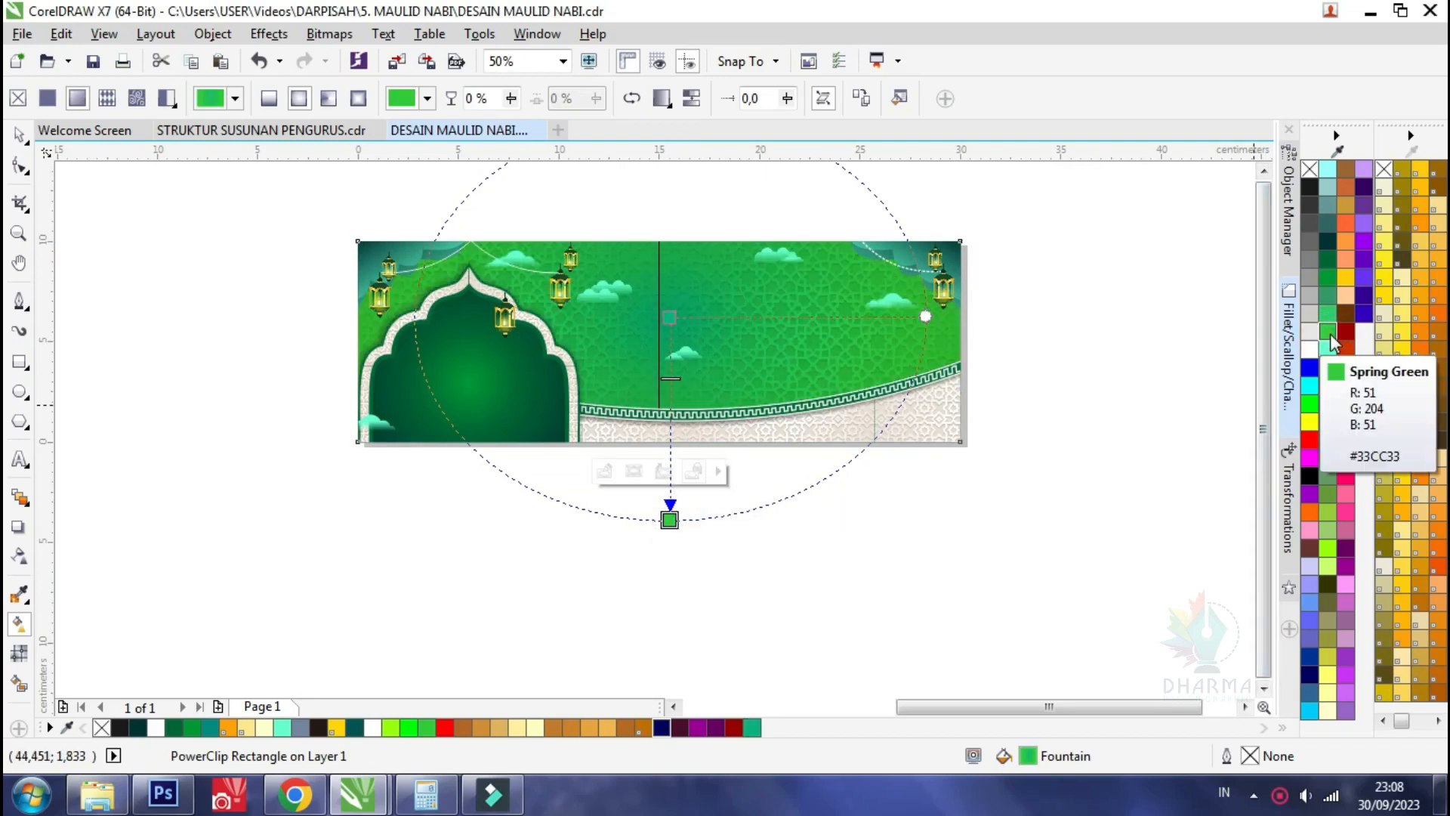
key("ctrl+z")
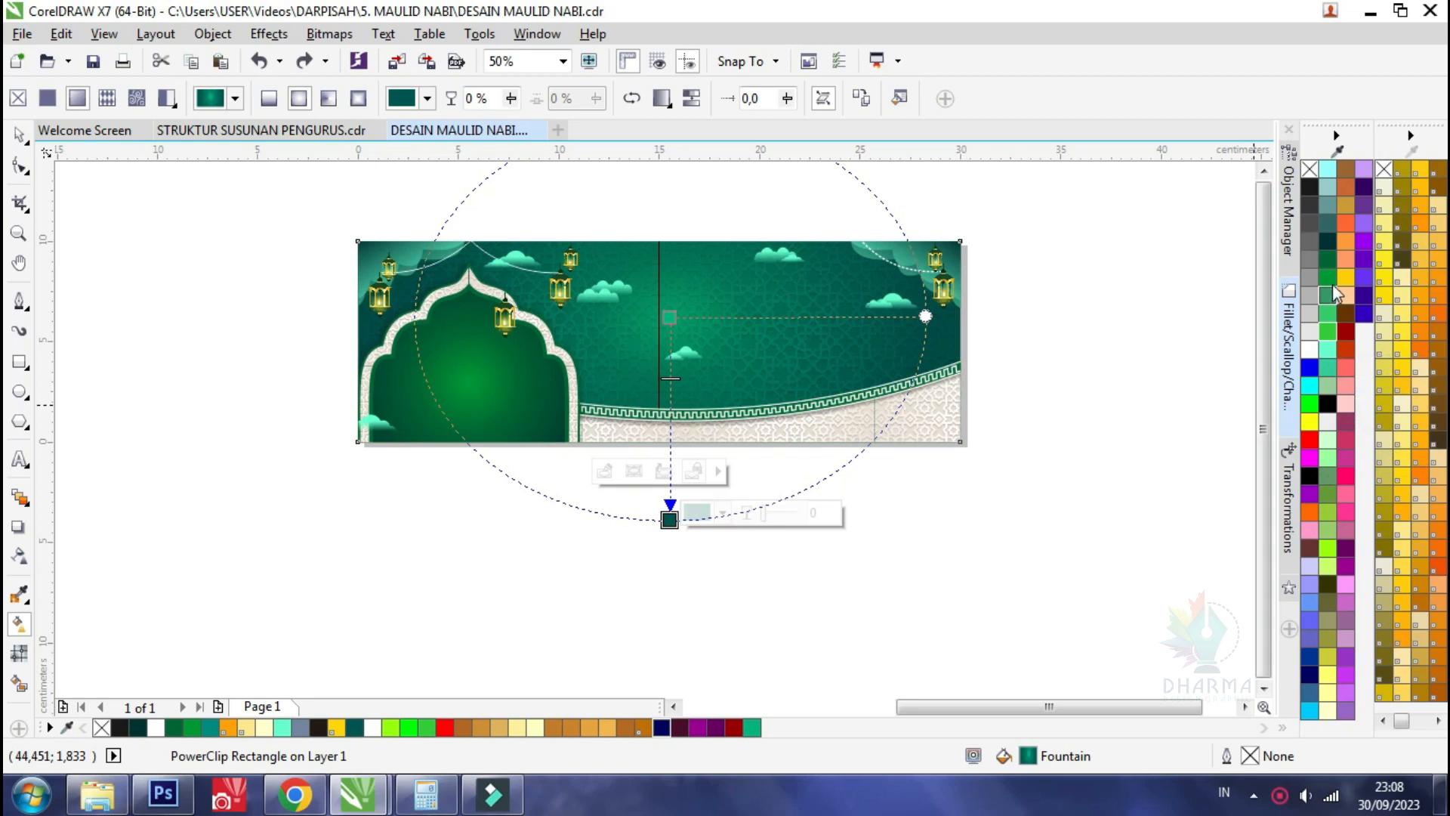
left_click(1331, 281)
key("ctrl+z")
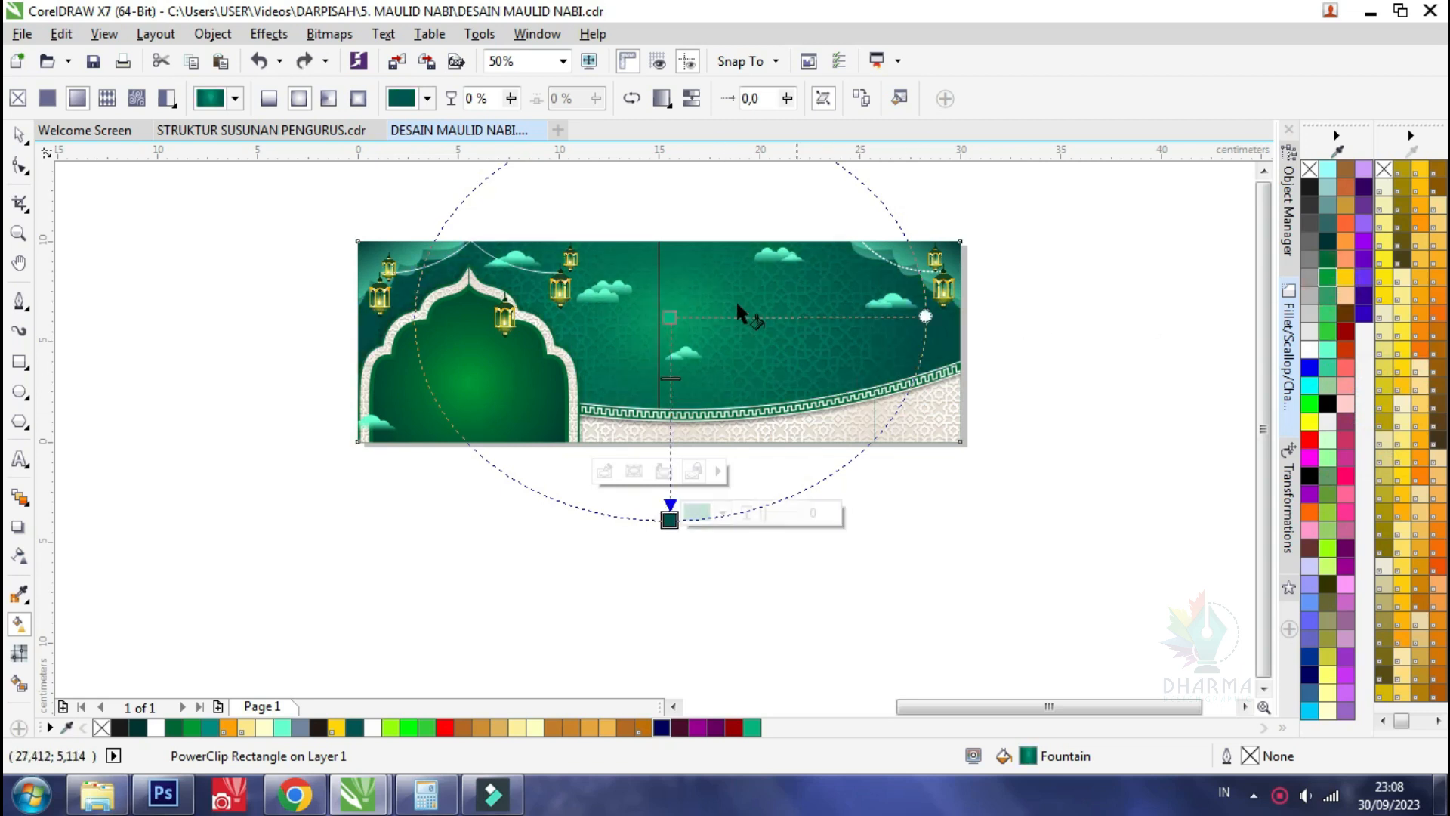
scroll(725, 290, "up", 2)
scroll(579, 280, "down", 2)
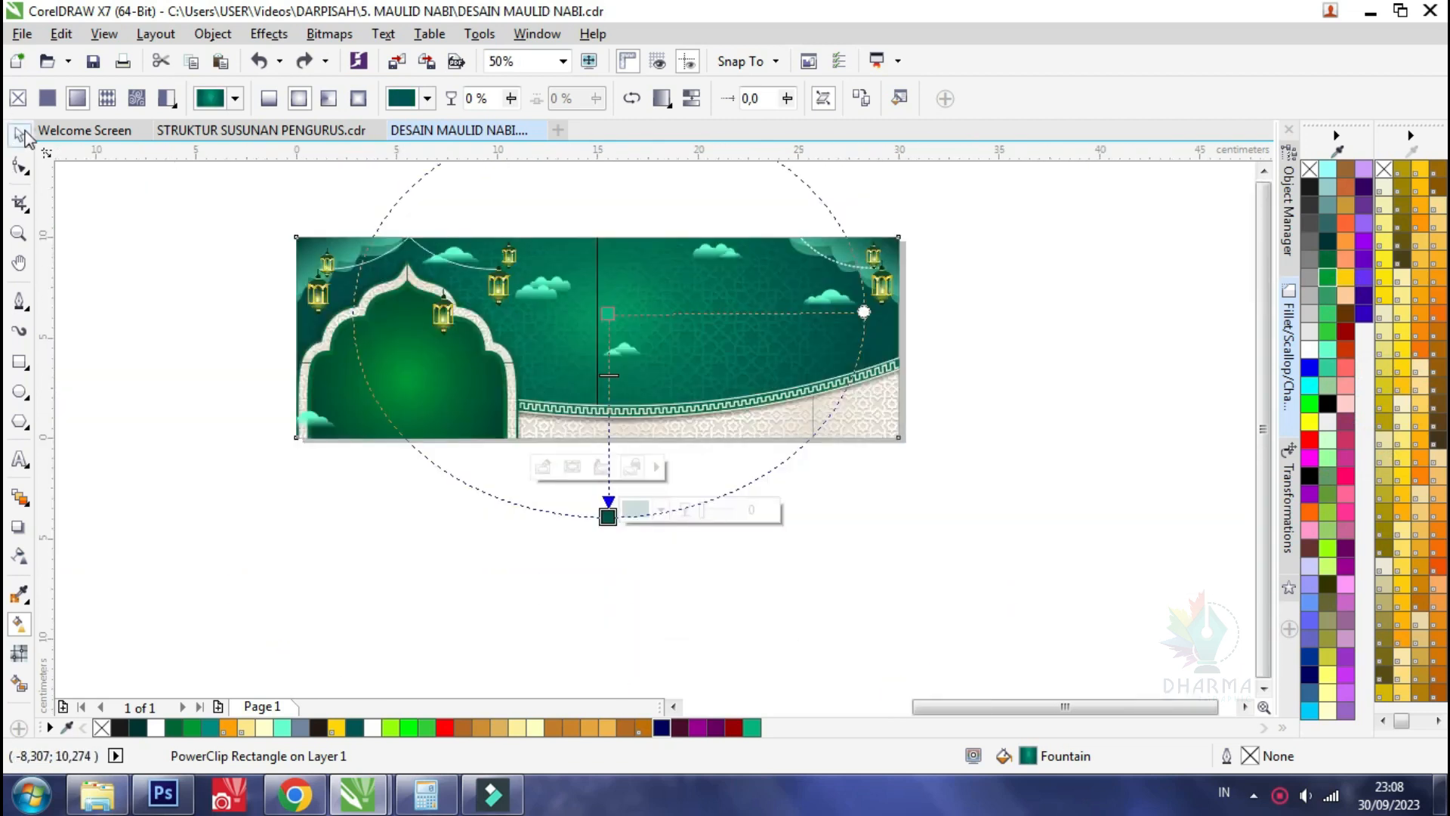
Try moving the clouds in the banner's upper-right area to new positions, and undo the moves
left_click(22, 135)
left_click(159, 232)
scroll(713, 246, "up", 2)
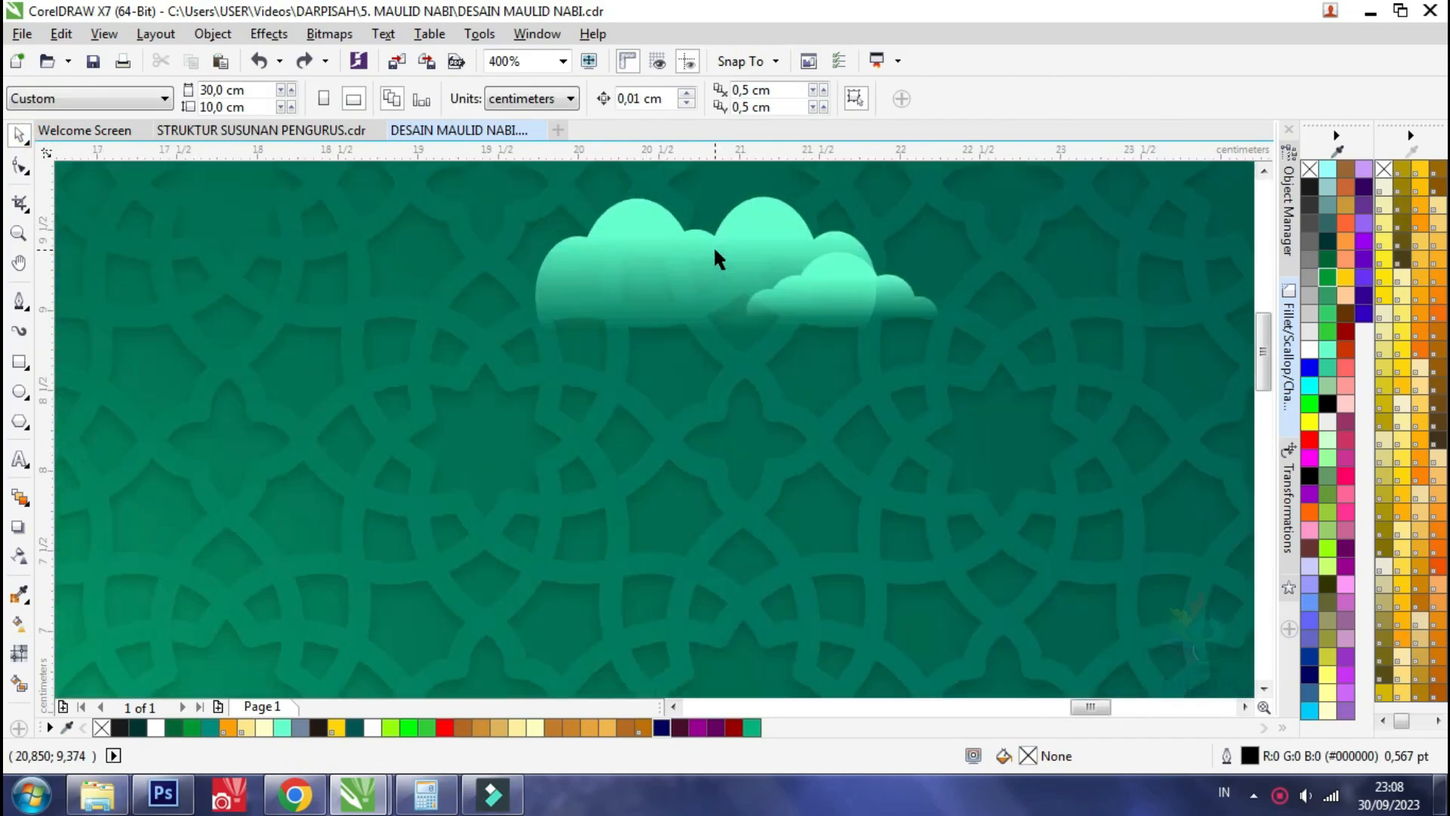
left_click(714, 251)
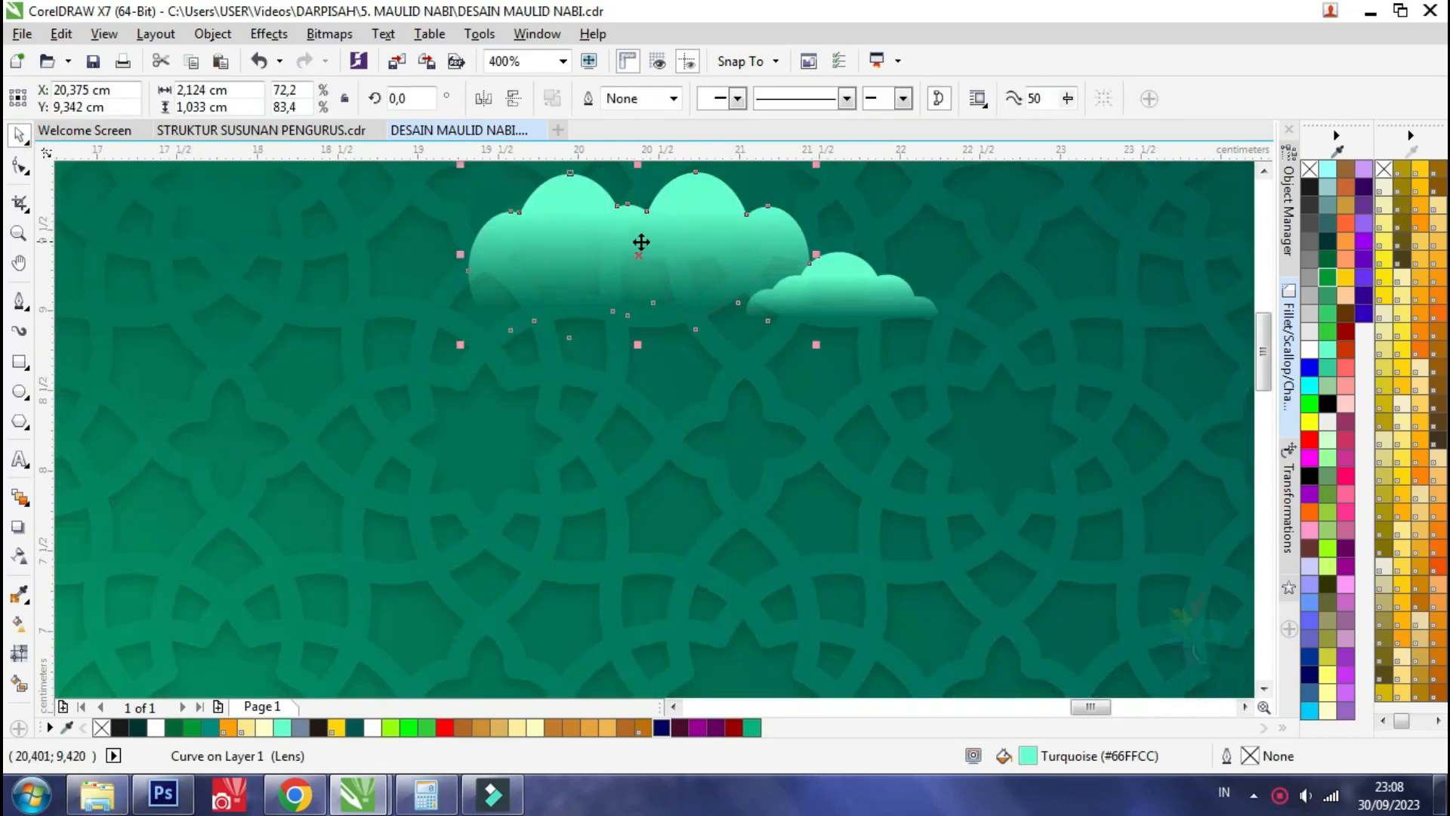
scroll(641, 240, "down", 1)
left_click_drag(641, 237, 773, 300)
scroll(773, 300, "down", 1)
left_click_drag(911, 366, 910, 308)
key("ctrl+z")
key("ctrl+z")
key("ctrl+z")
key("ctrl+z")
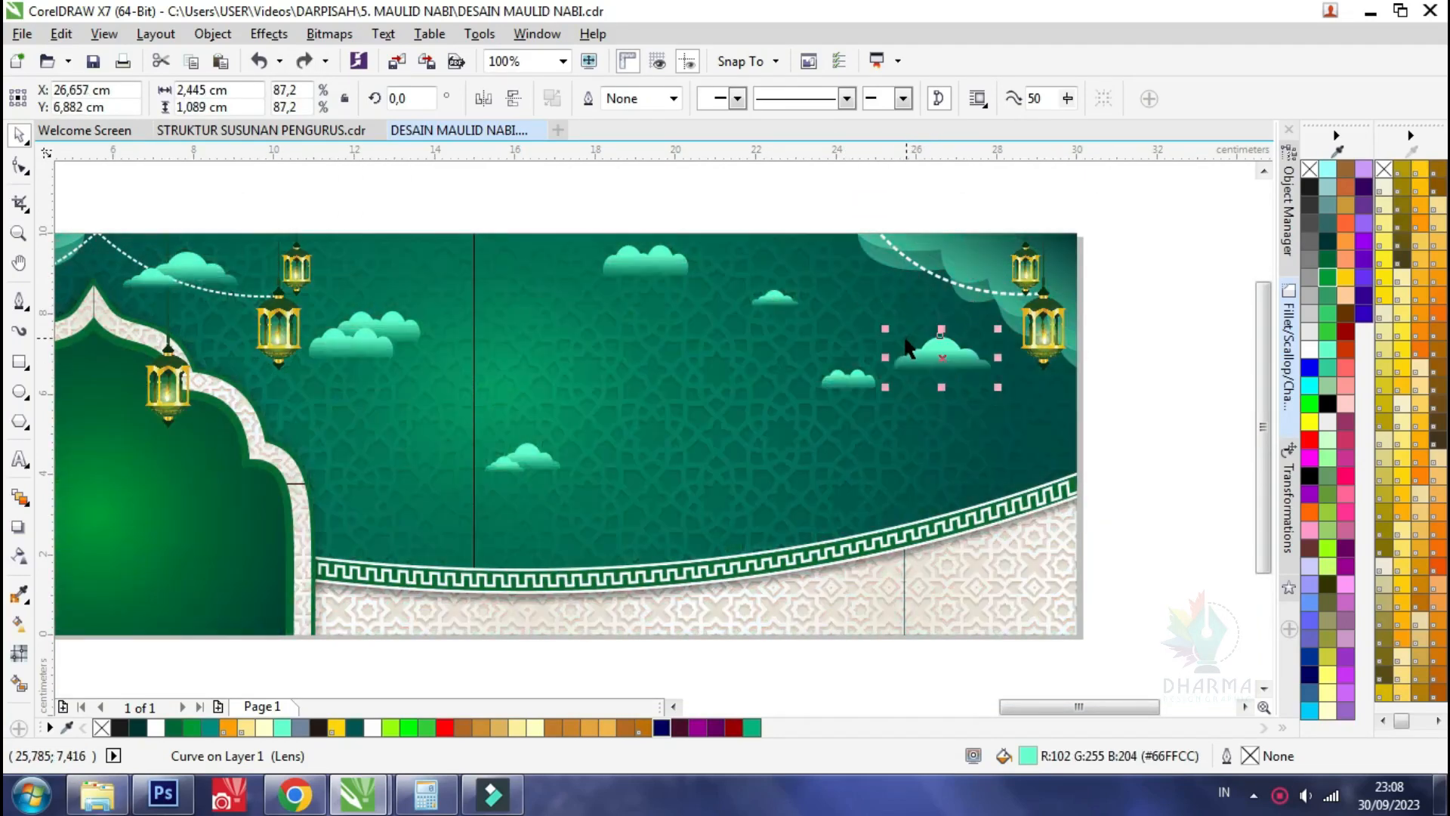
key("ctrl+shift+z")
Try filling both clouds of the upper middle pair with Spring Green (#33CC33)
left_click(692, 222)
scroll(702, 237, "up", 1)
left_click(712, 277)
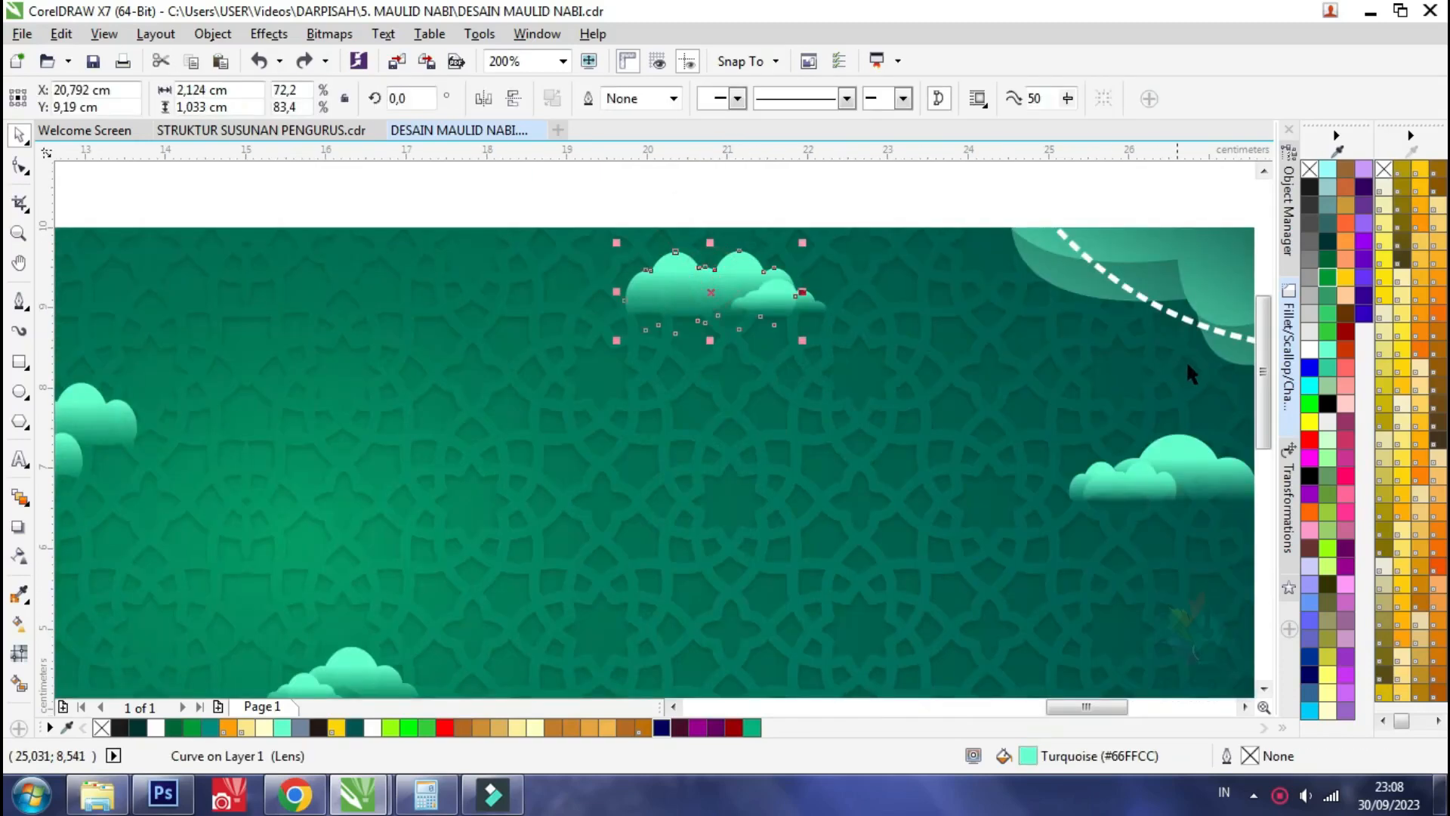
left_click(1327, 334)
left_click(1328, 351)
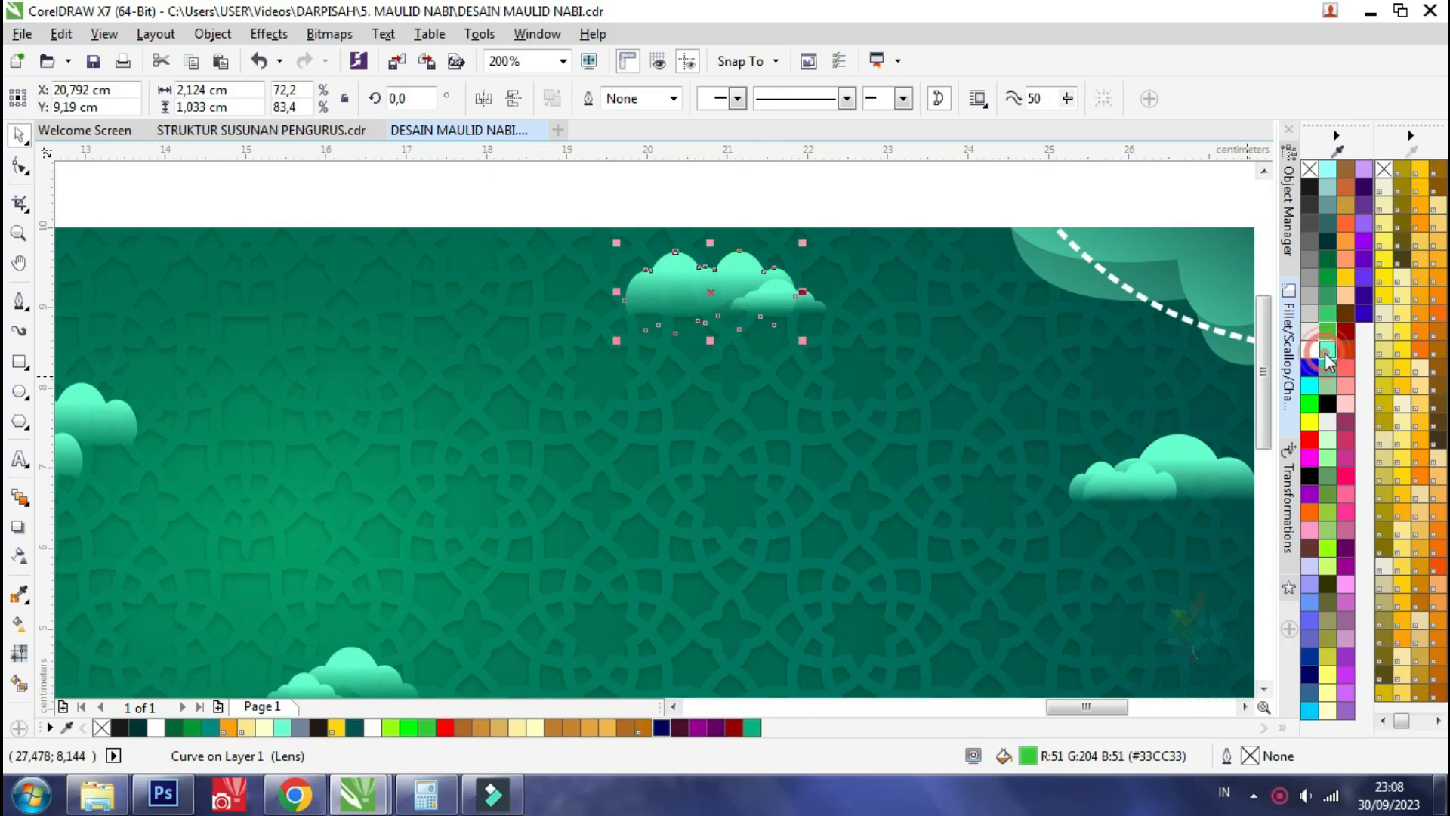
left_click(1328, 333)
left_click(806, 305)
left_click(1330, 333)
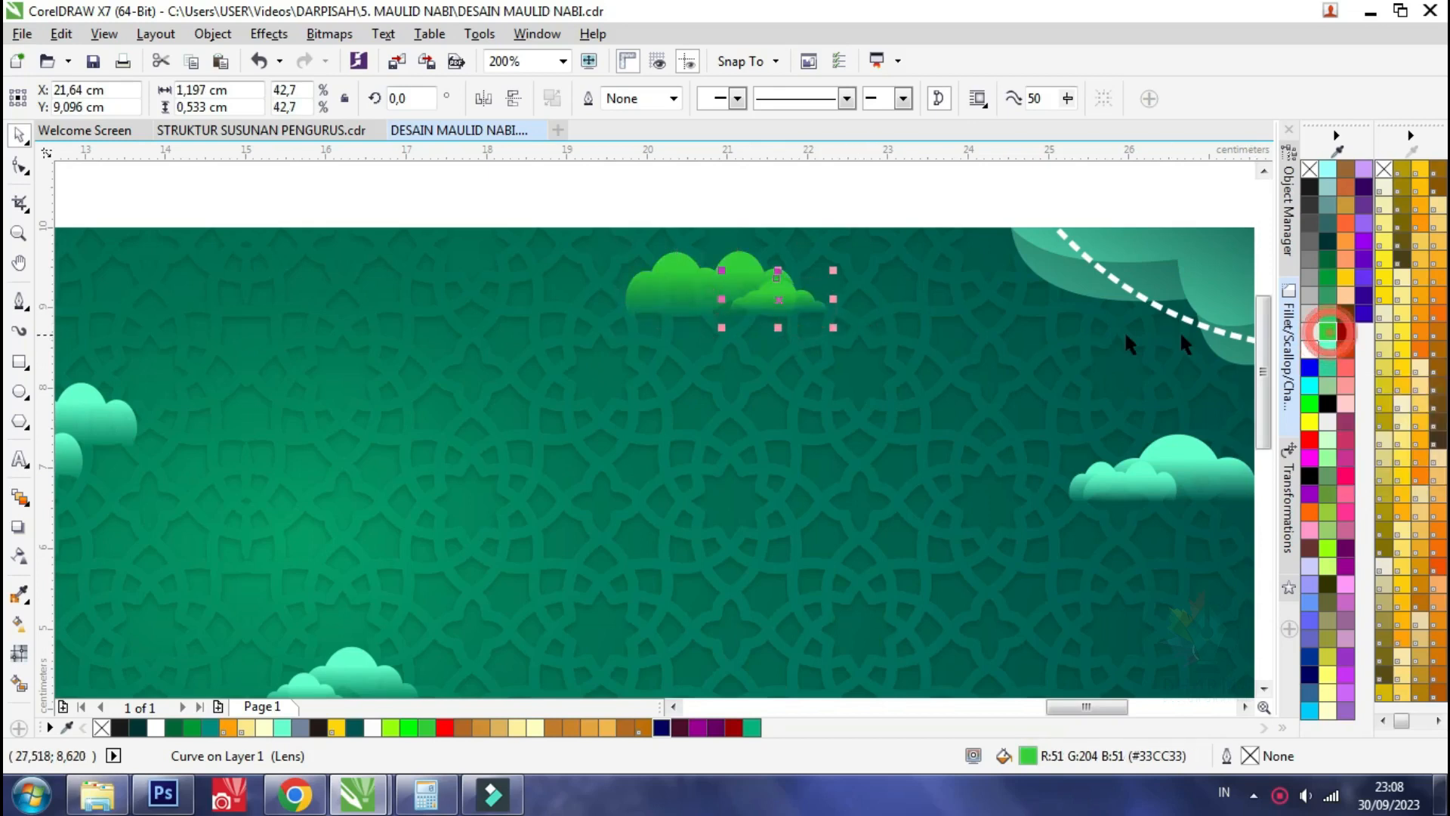
Try Spring Green on the clouds near the right-hand lanterns and in the middle of the banner
scroll(700, 290, "down", 1)
left_click(923, 395)
left_click(950, 386, "shift")
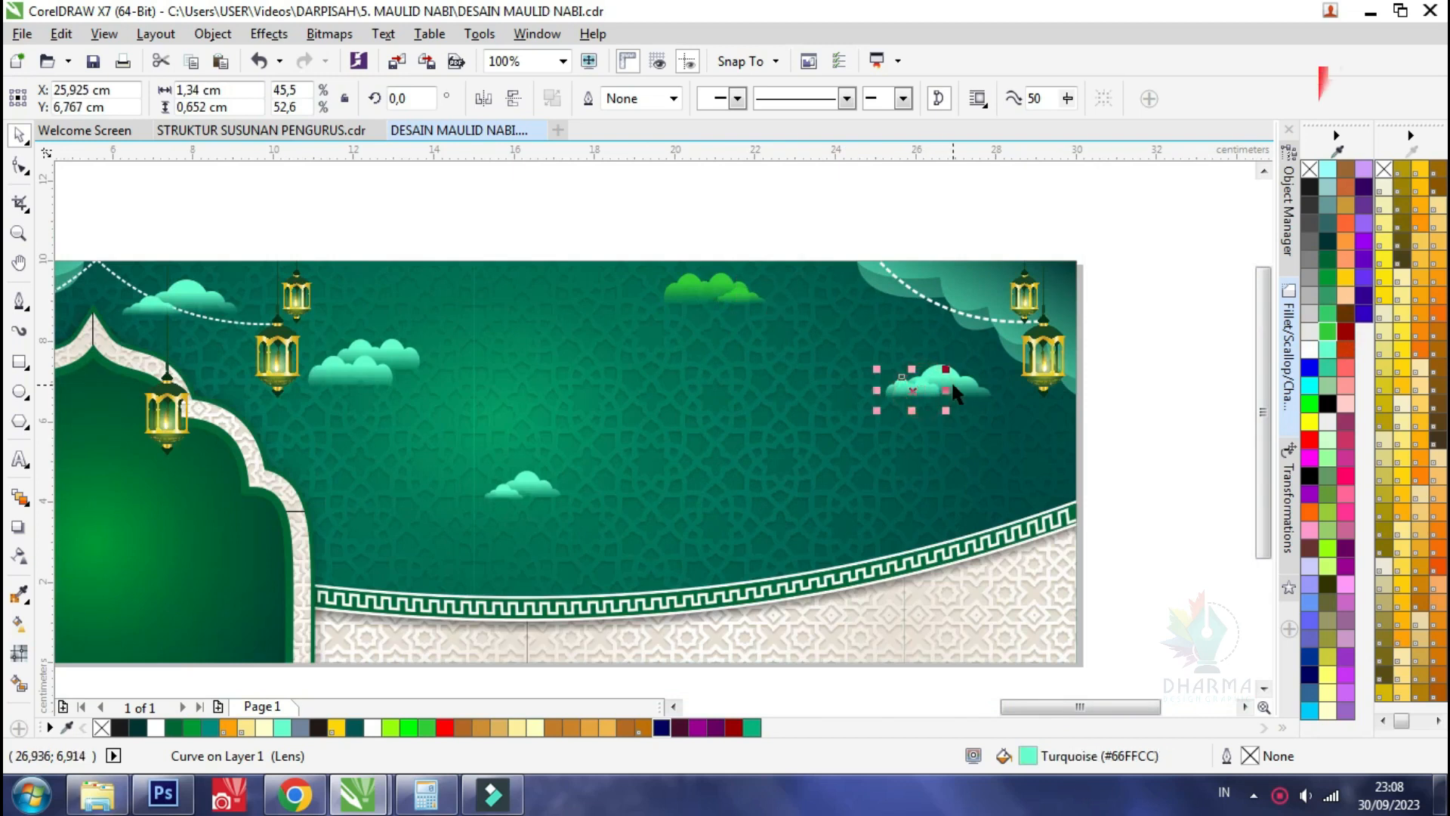
left_click(515, 493, "shift")
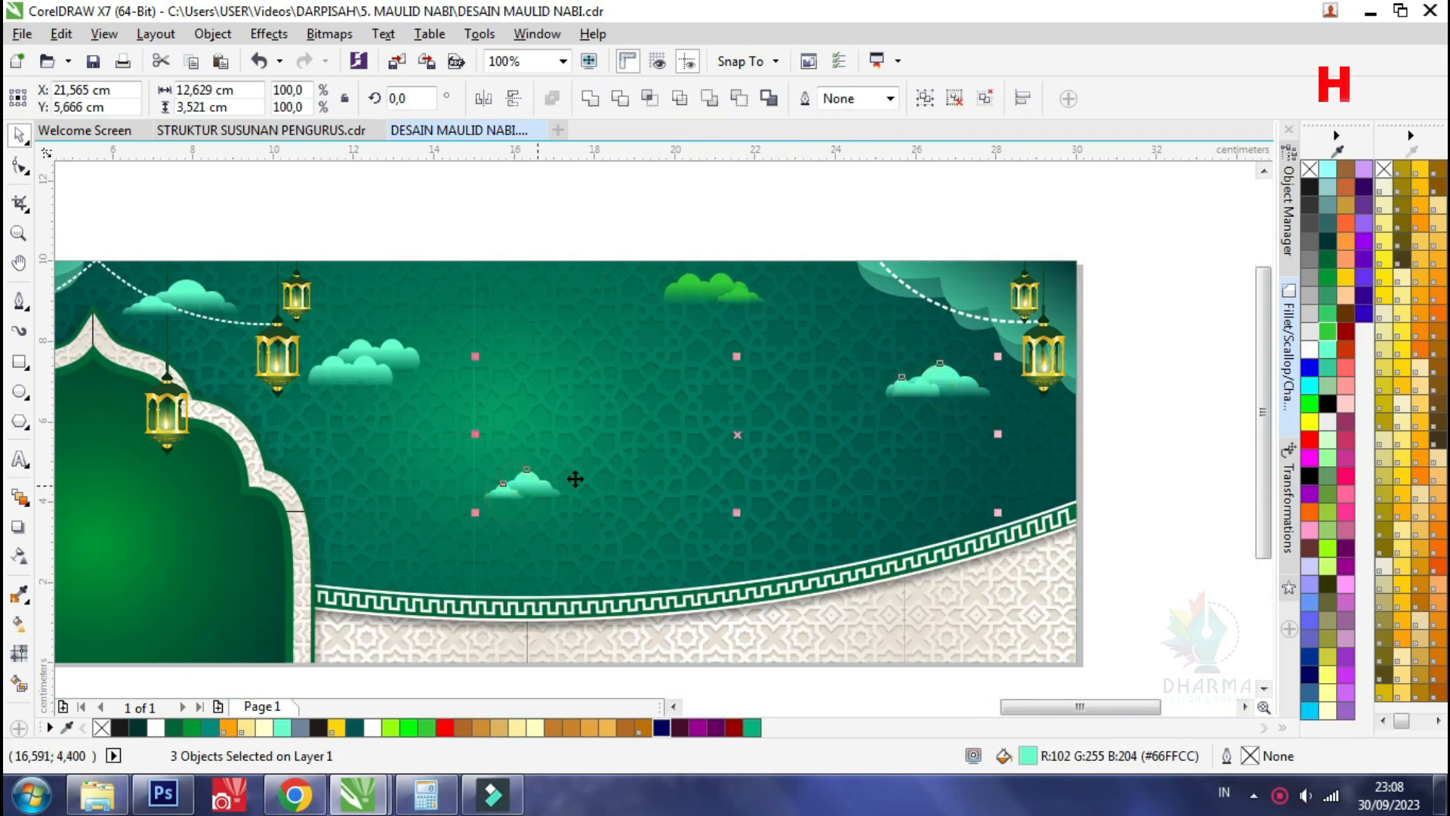
left_click(1329, 336)
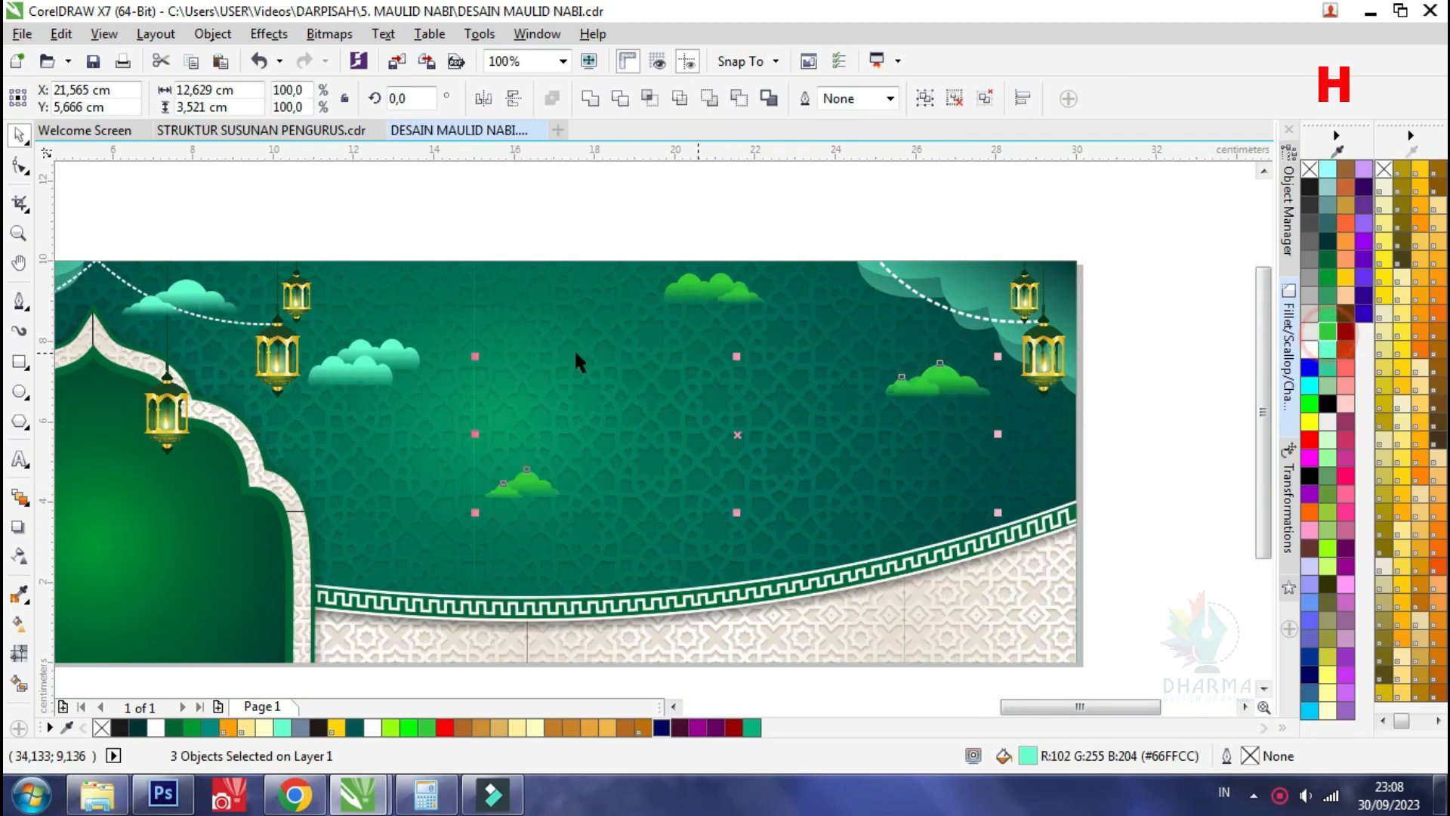
Try Spring Green on the clouds around the lanterns beside the arch, and undo all the cloud recolors
left_click(348, 364)
left_click(319, 369, "shift")
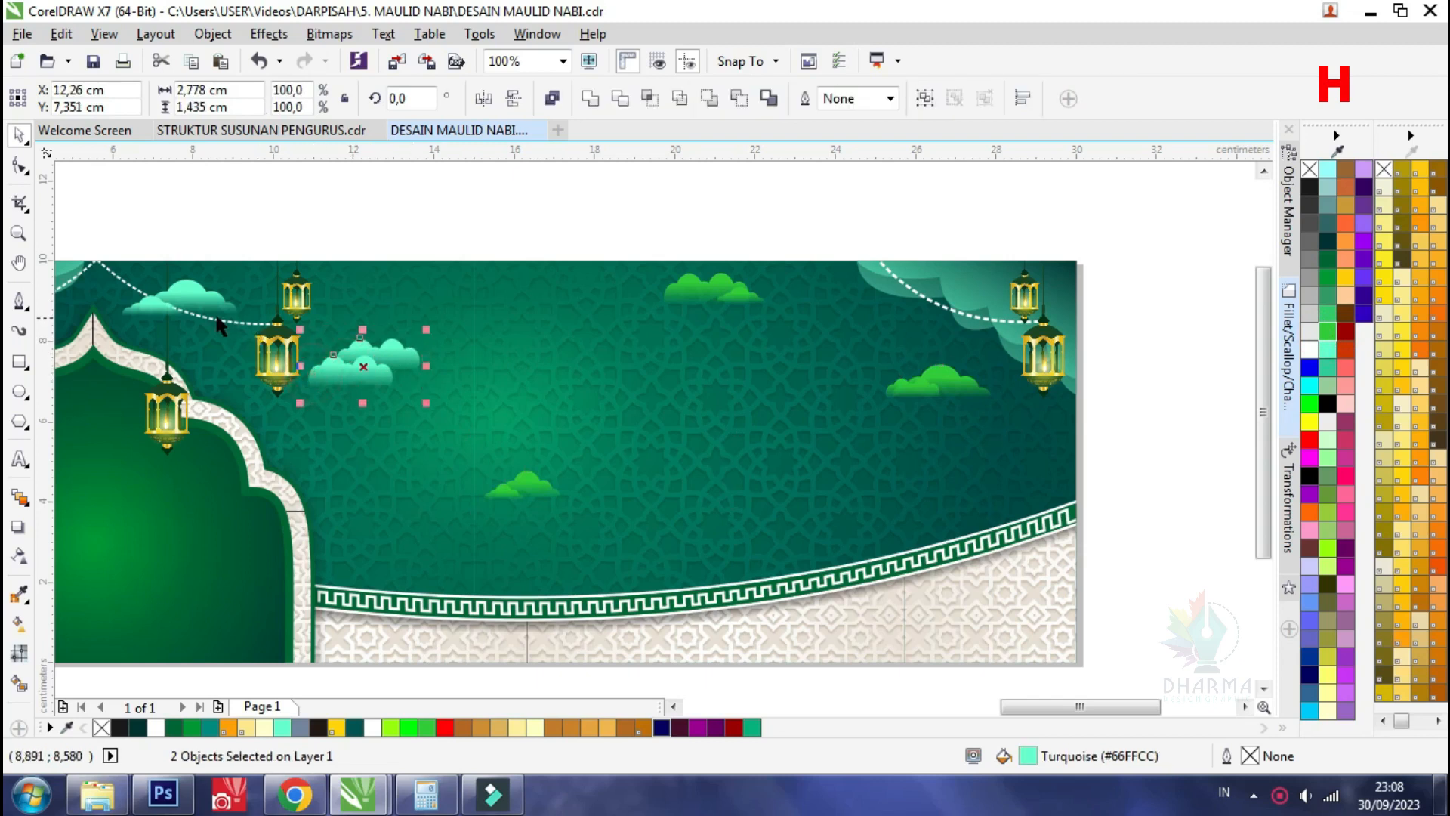
left_click(149, 311, "shift")
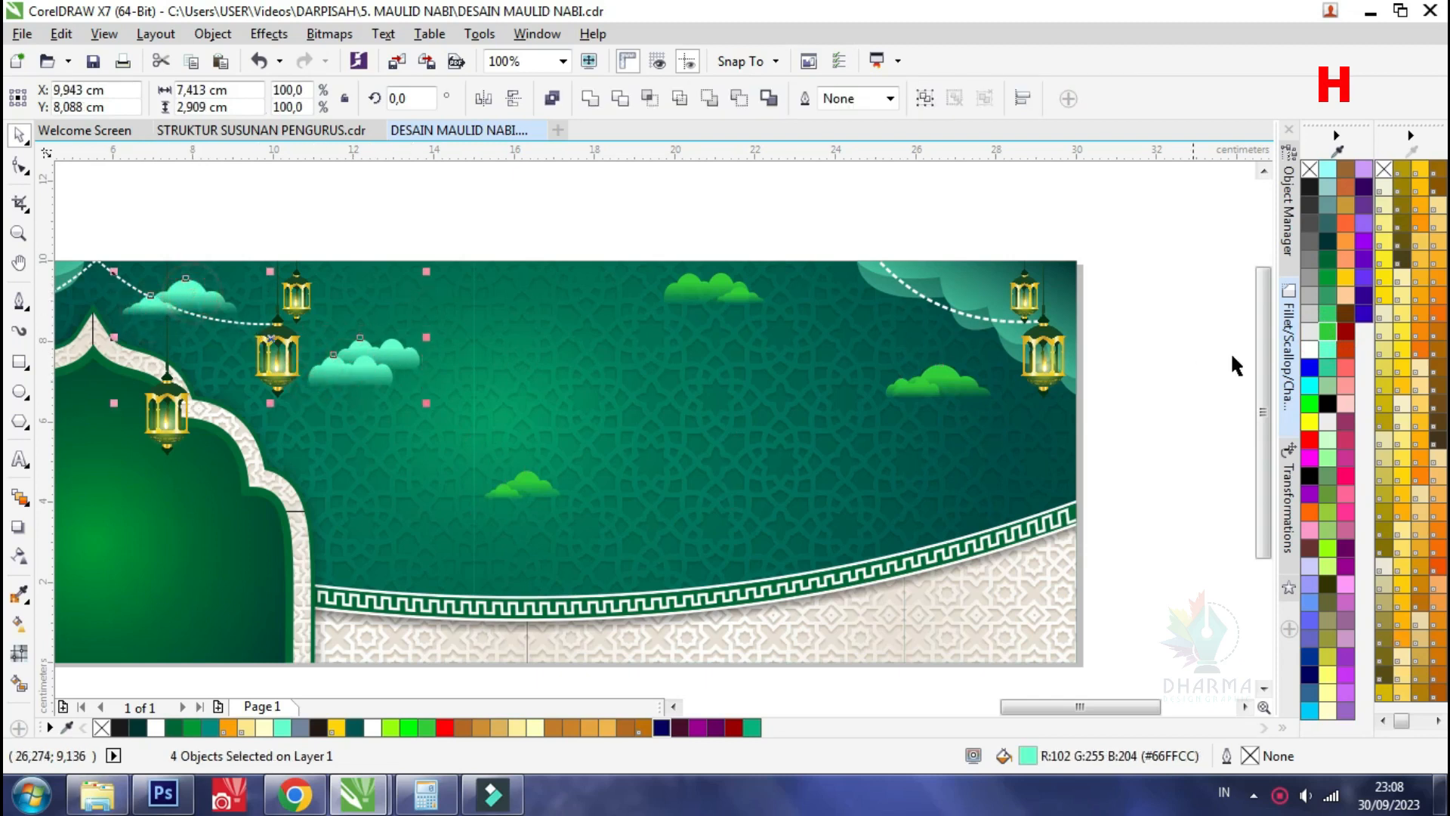
left_click(1328, 332)
scroll(596, 319, "down", 2)
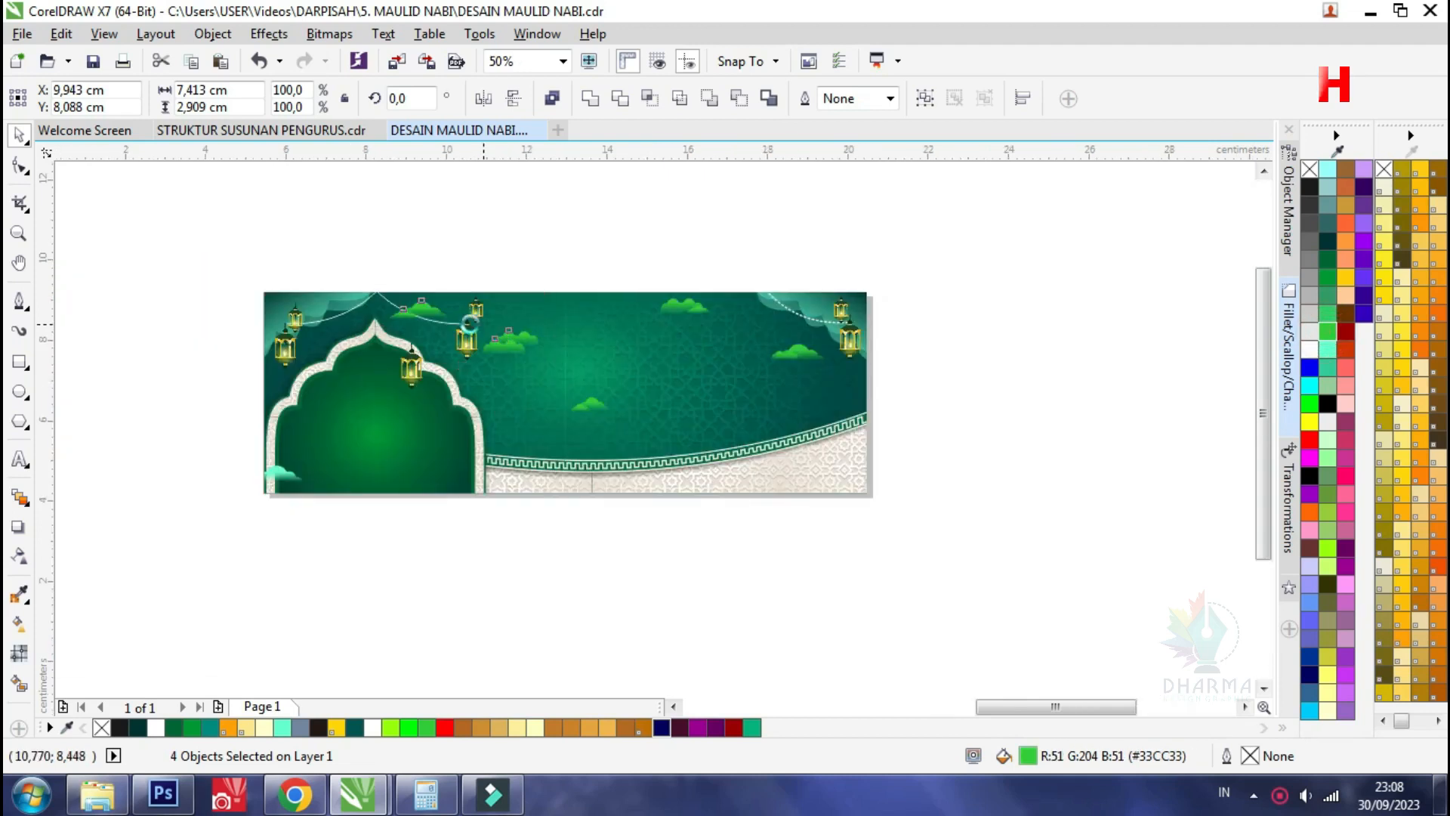
scroll(290, 458, "up", 1)
scroll(325, 390, "down", 1)
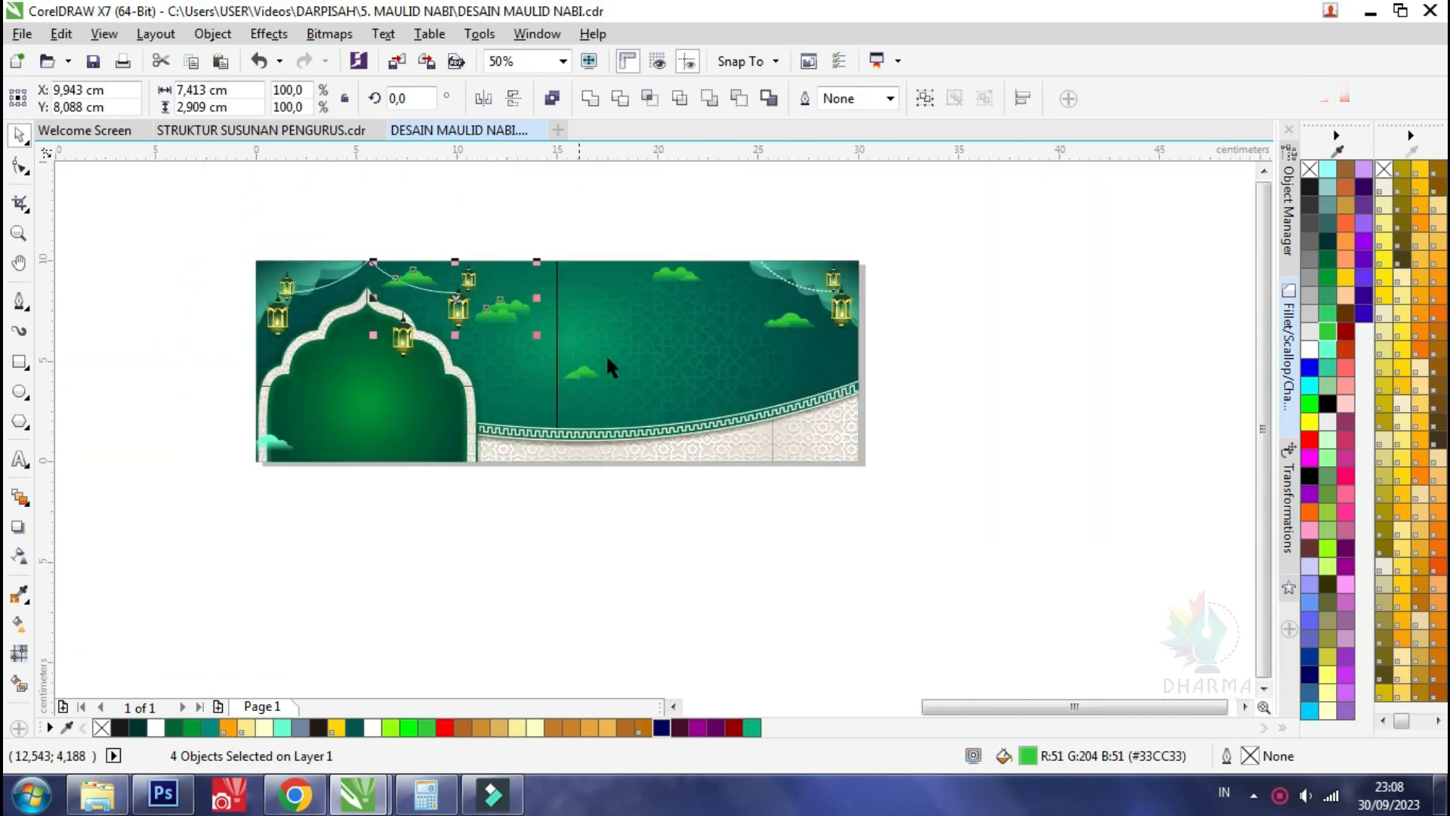
key("ctrl+z")
key("ctrl+z")
key("ctrl+z")
key("ctrl+z")
Open the contents of the banner's PowerClip background for editing
left_click(520, 421)
double_click(355, 362)
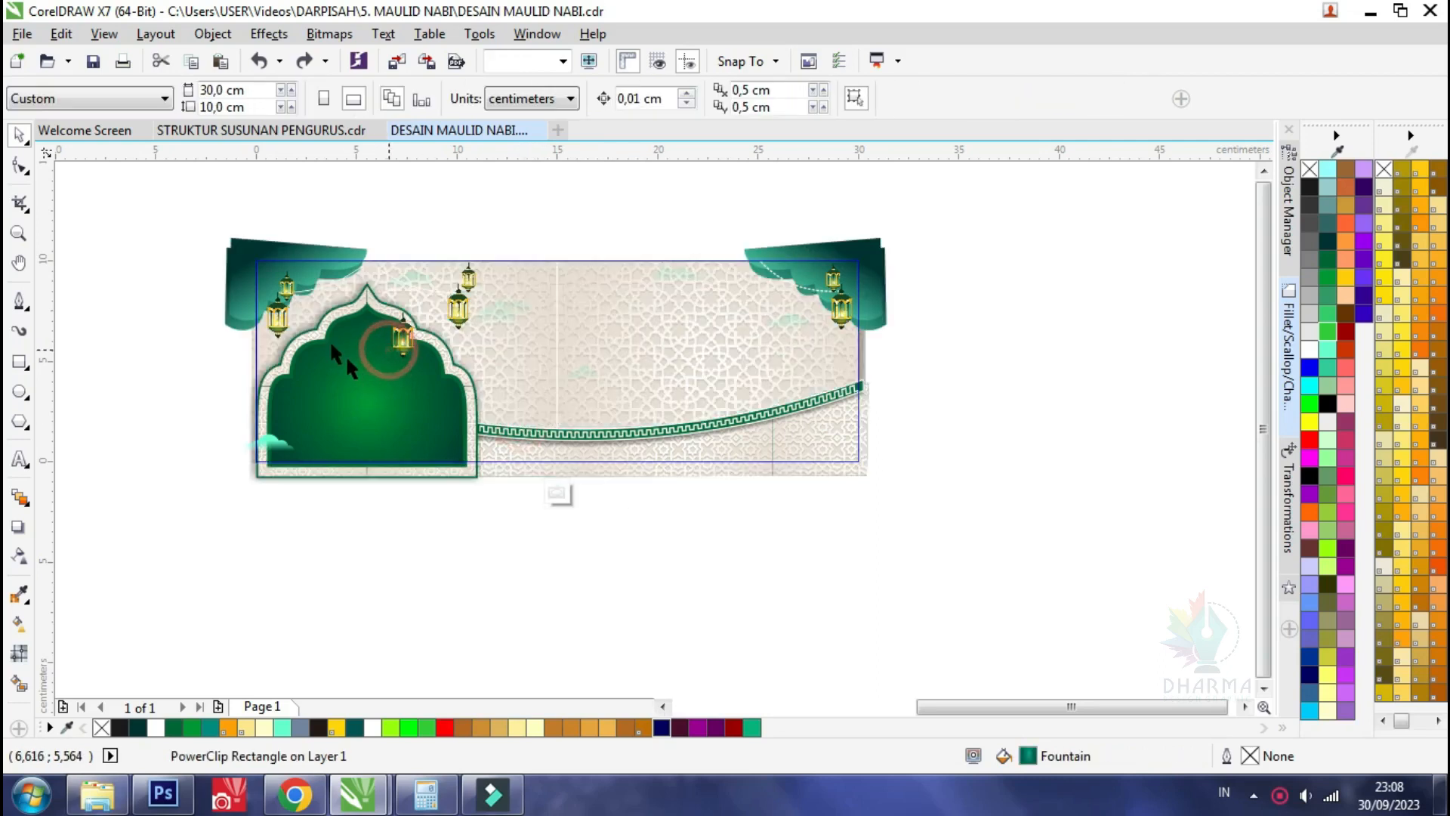
Try moving the two upper-left lanterns and the larger one's hanging cord, and undo the moves
left_click(280, 289)
scroll(280, 289, "up", 1)
left_click(679, 100)
left_click(778, 182)
left_click_drag(279, 340, 204, 344)
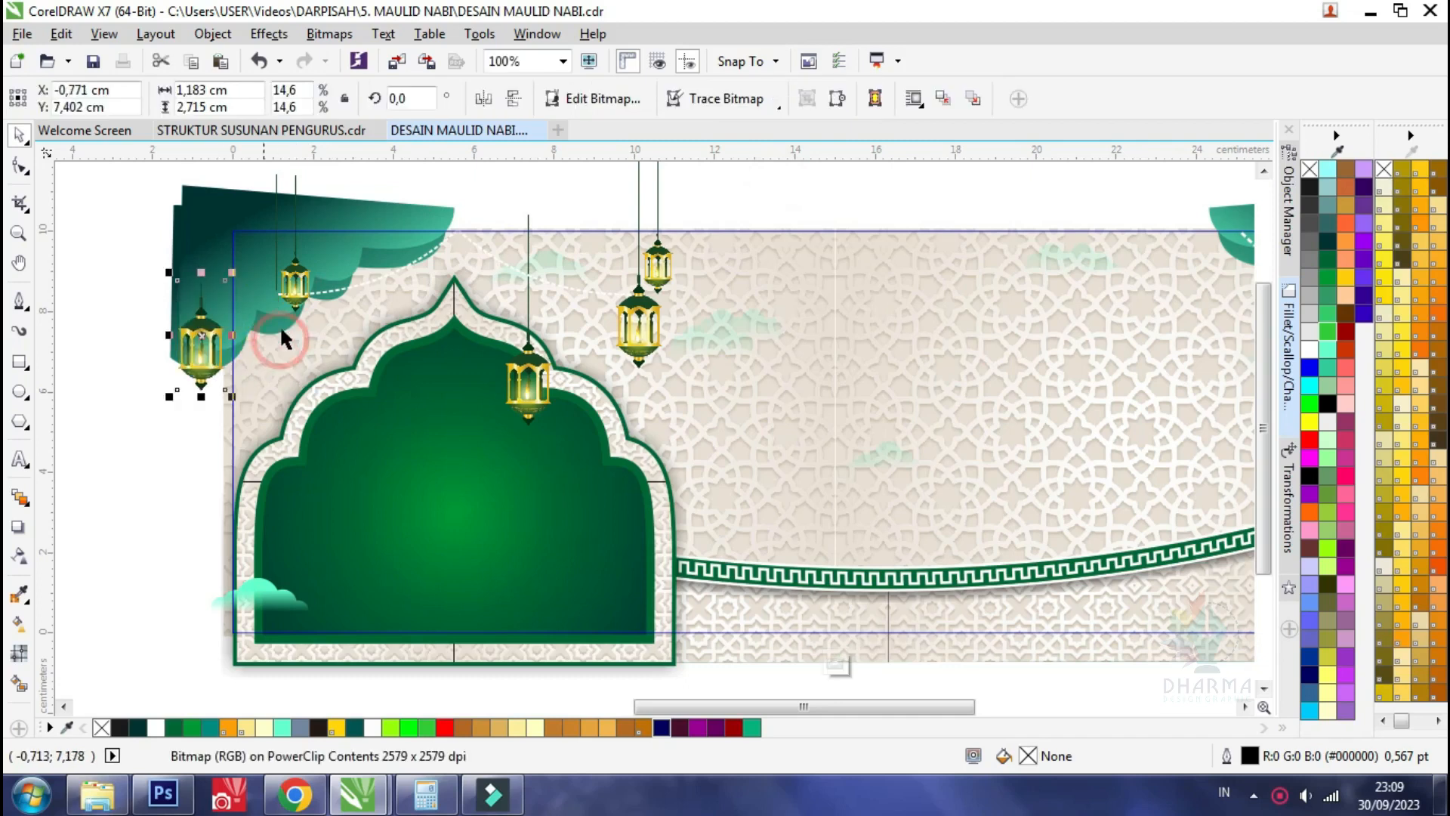
scroll(274, 235, "up", 1)
left_click_drag(282, 220, 183, 221)
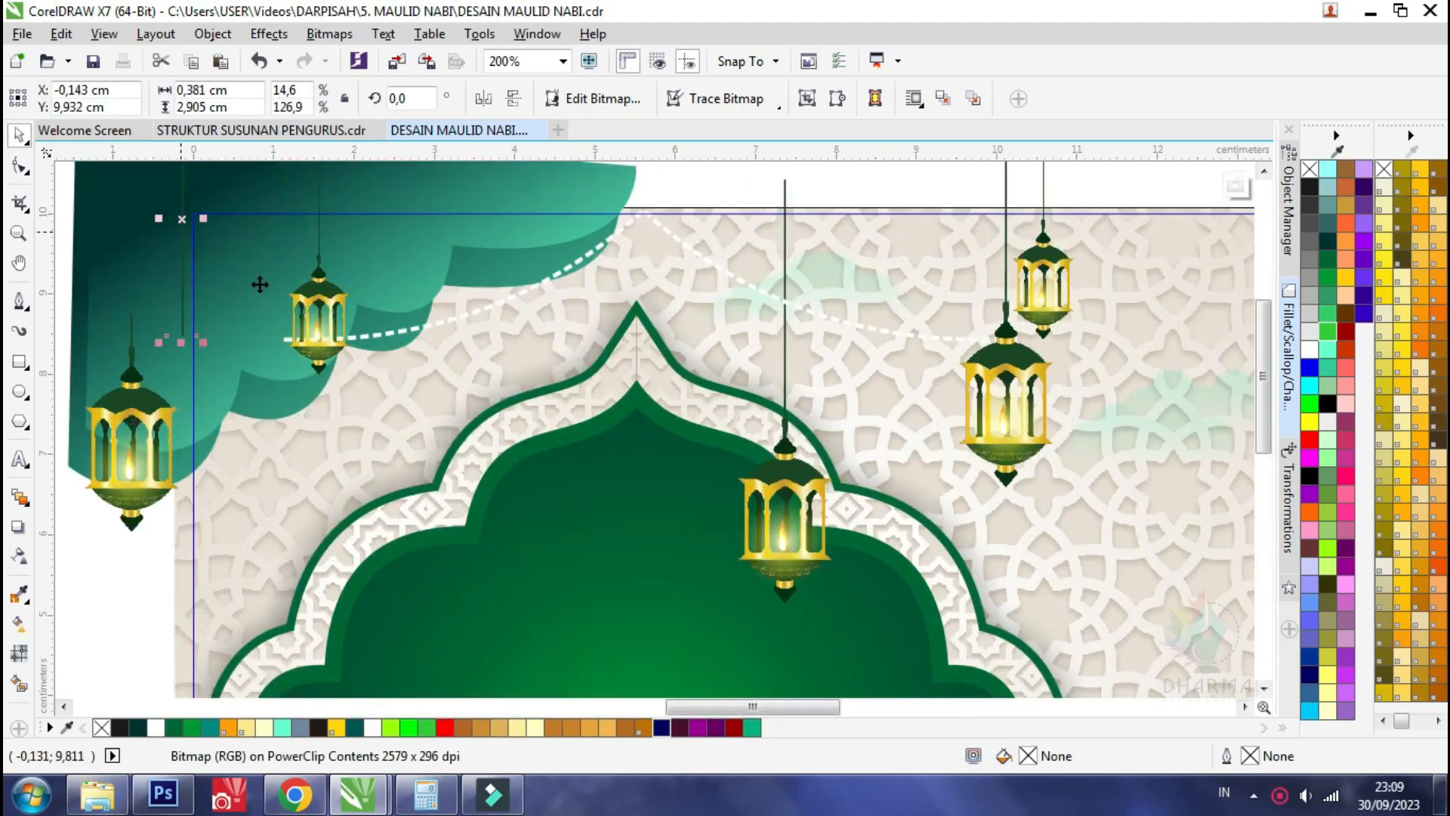
left_click(332, 313)
left_click_drag(330, 279, 326, 411)
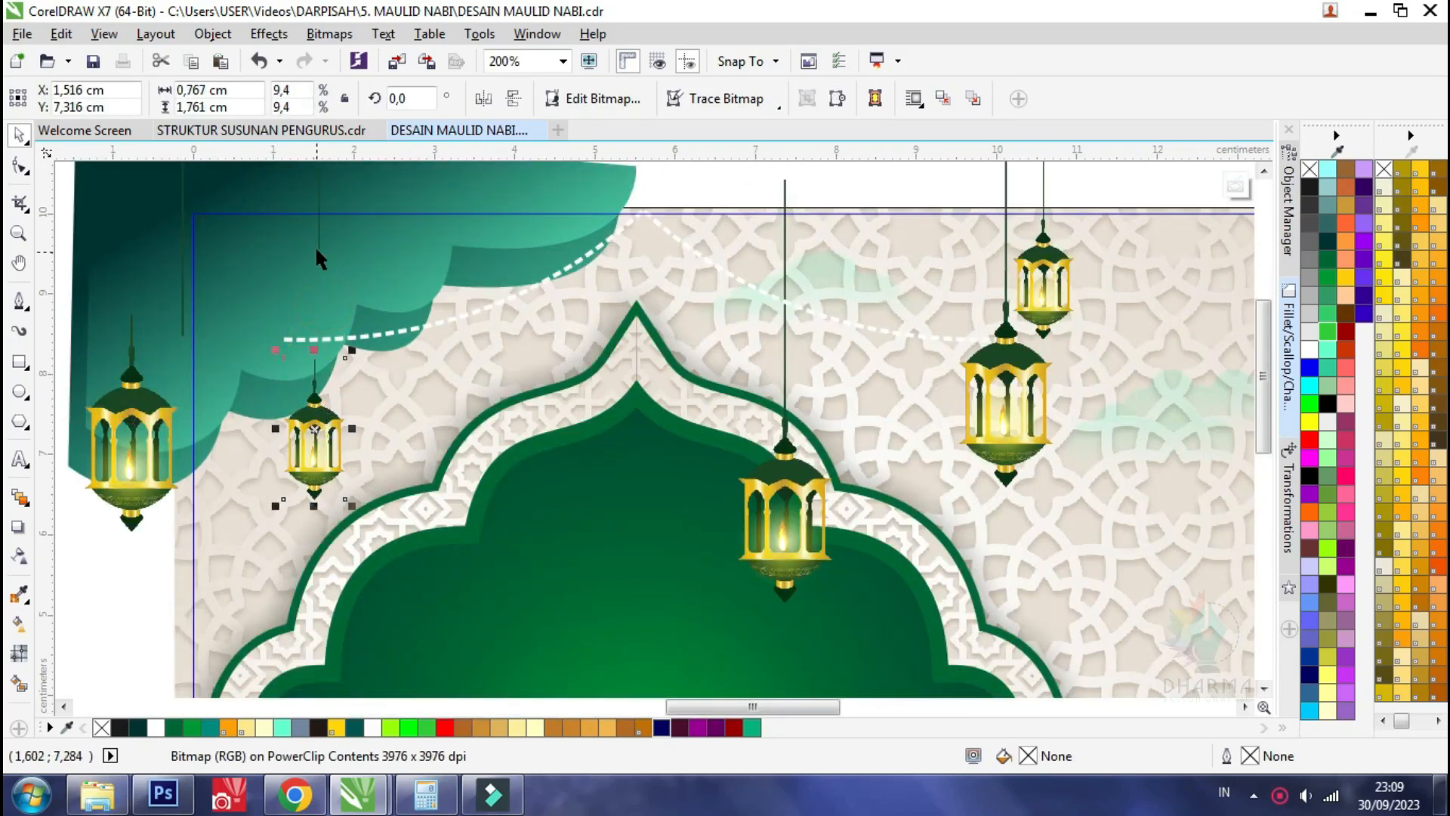
scroll(316, 257, "up", 2)
scroll(317, 261, "down", 3)
key("ctrl+z")
key("ctrl+z")
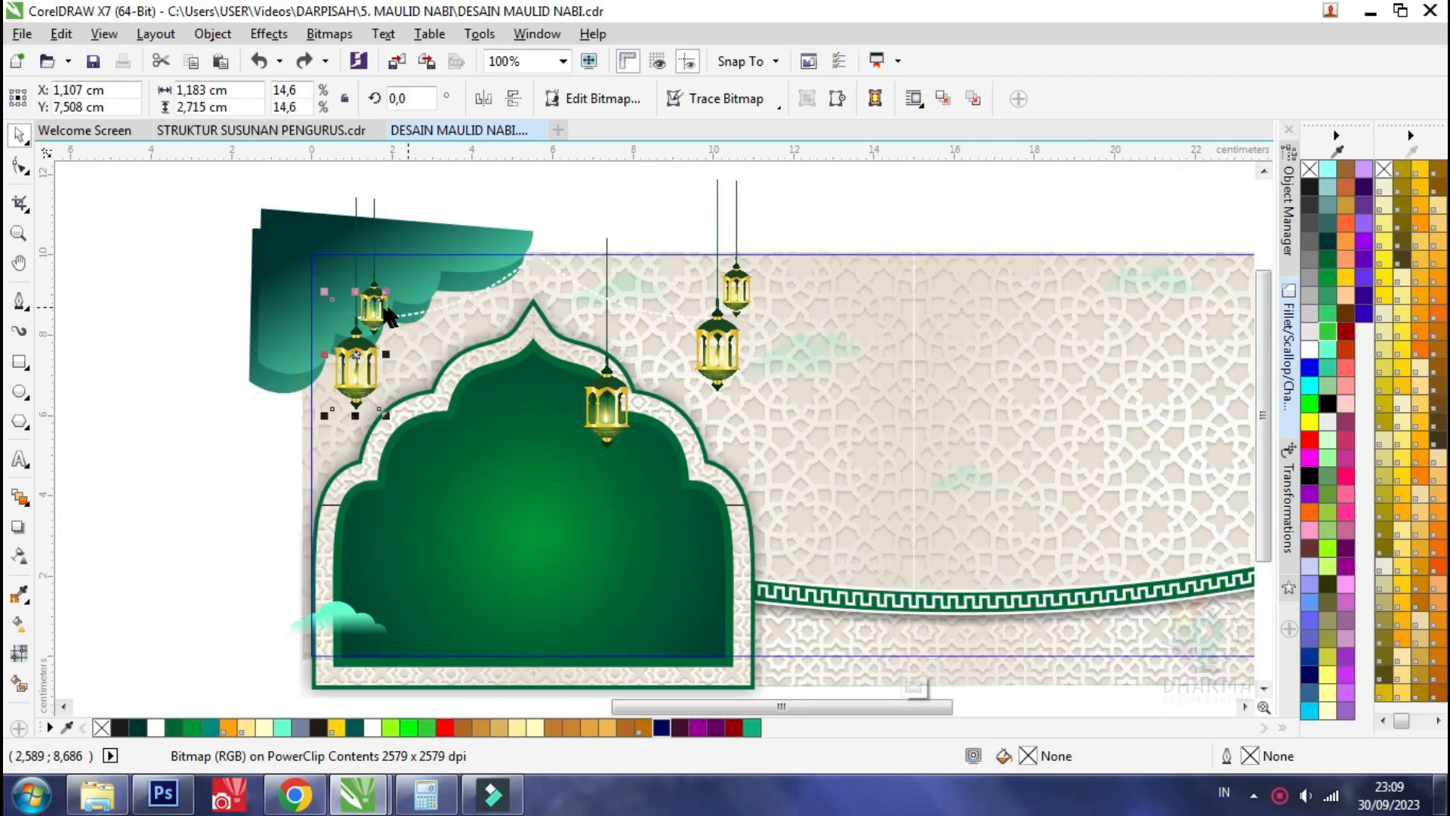
Set the fill of the dashed string curve beside the upper-left lanterns to dark green #006633
scroll(389, 316, "up", 2)
left_click(461, 334)
left_click_drag(537, 330, 552, 505)
key("ctrl+z")
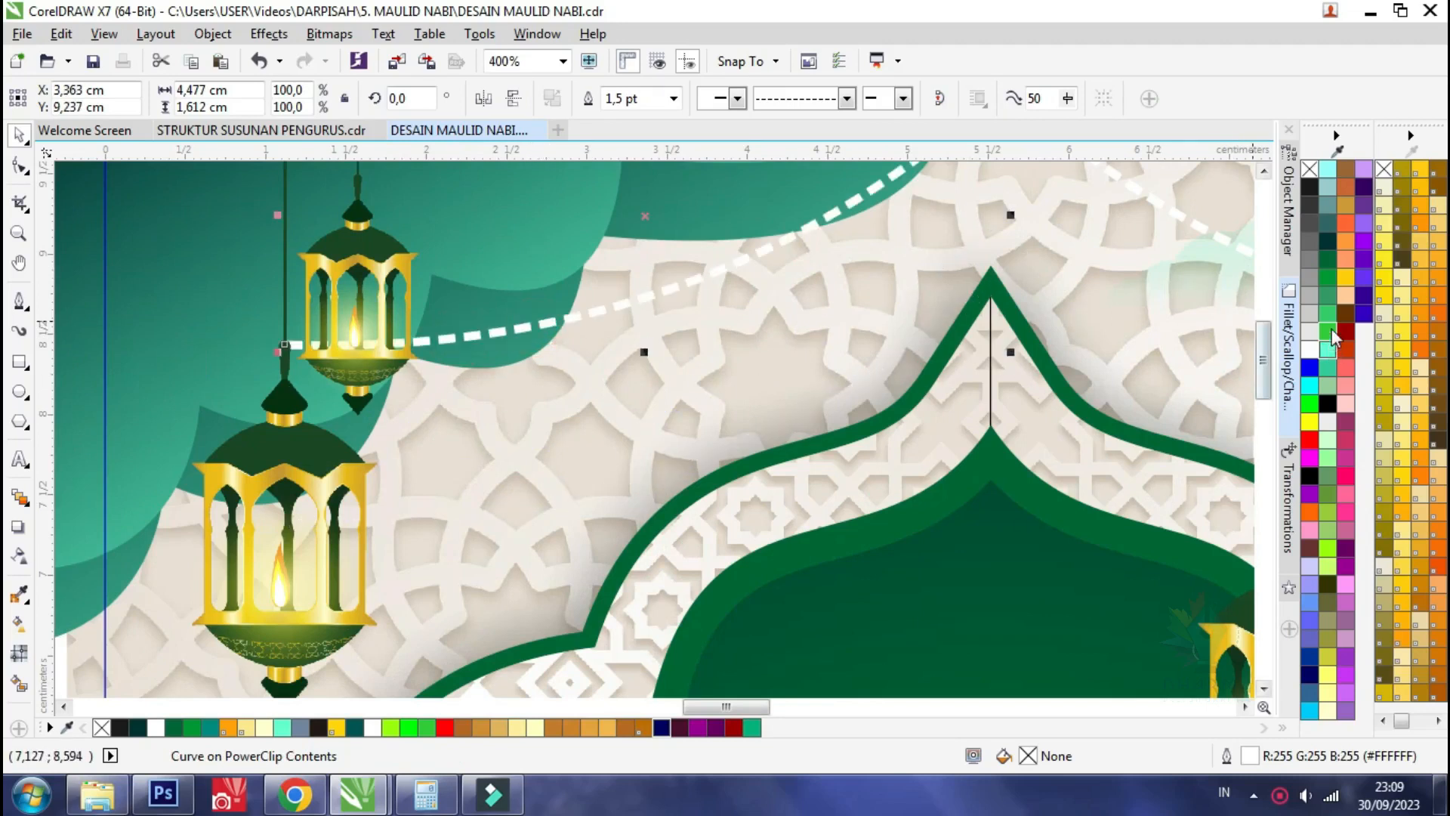
left_click(1328, 260)
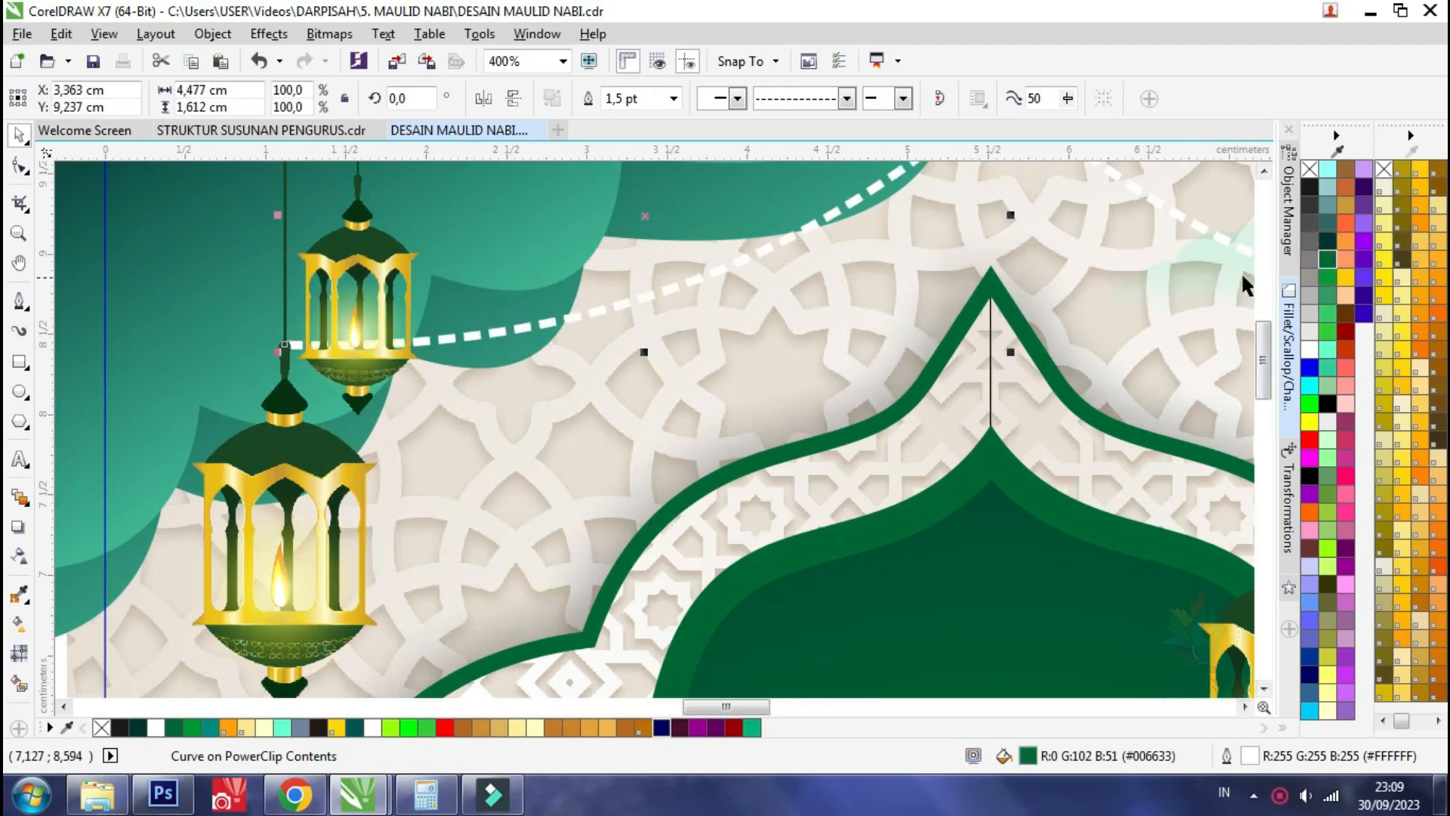
Set the outlines of the three dashed string curves beside and between the lanterns to dark green #006633
right_click(1328, 260)
scroll(465, 305, "down", 2)
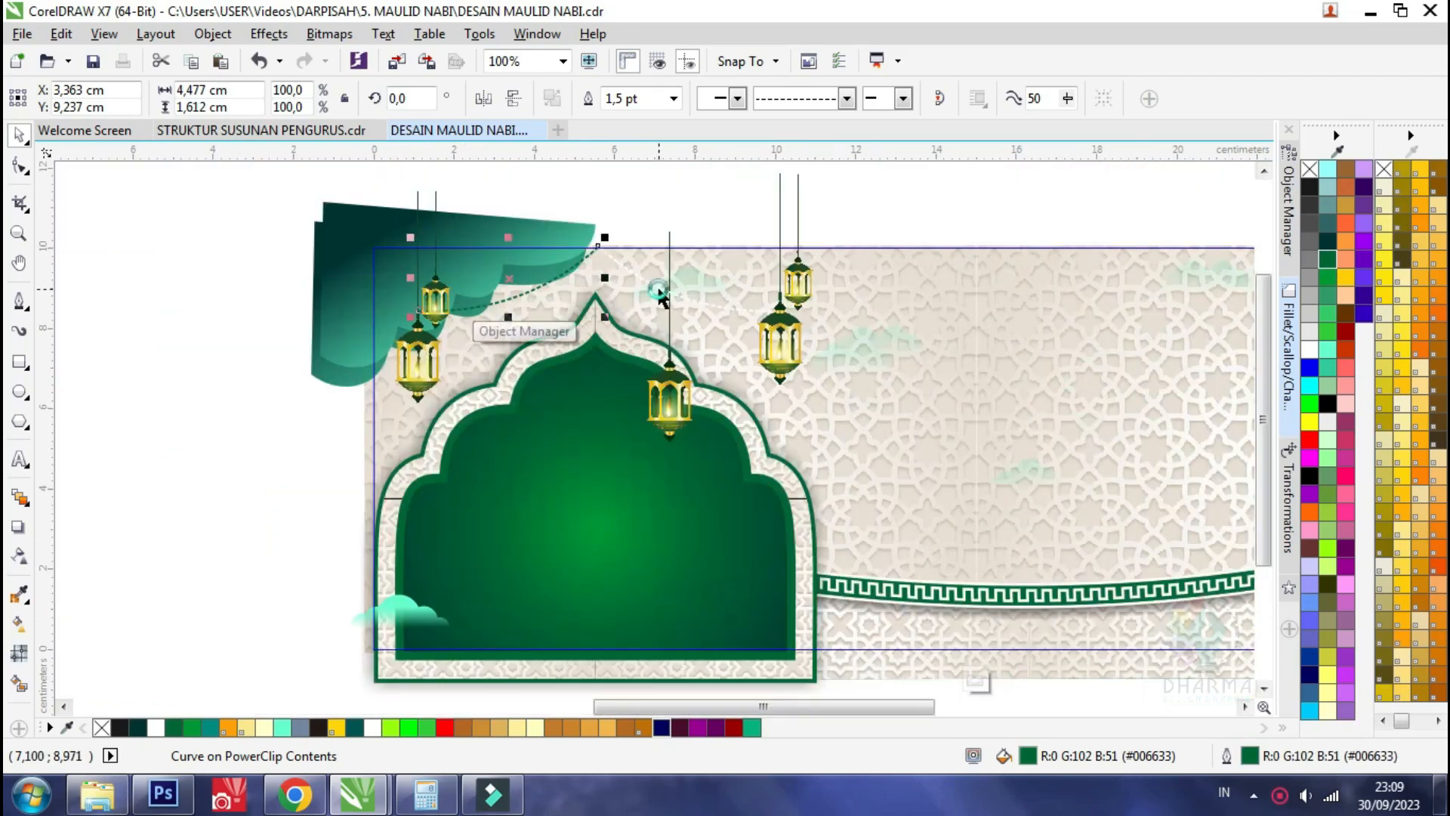
scroll(657, 288, "up", 1)
left_click(657, 289)
right_click(1333, 263)
scroll(370, 342, "down", 2)
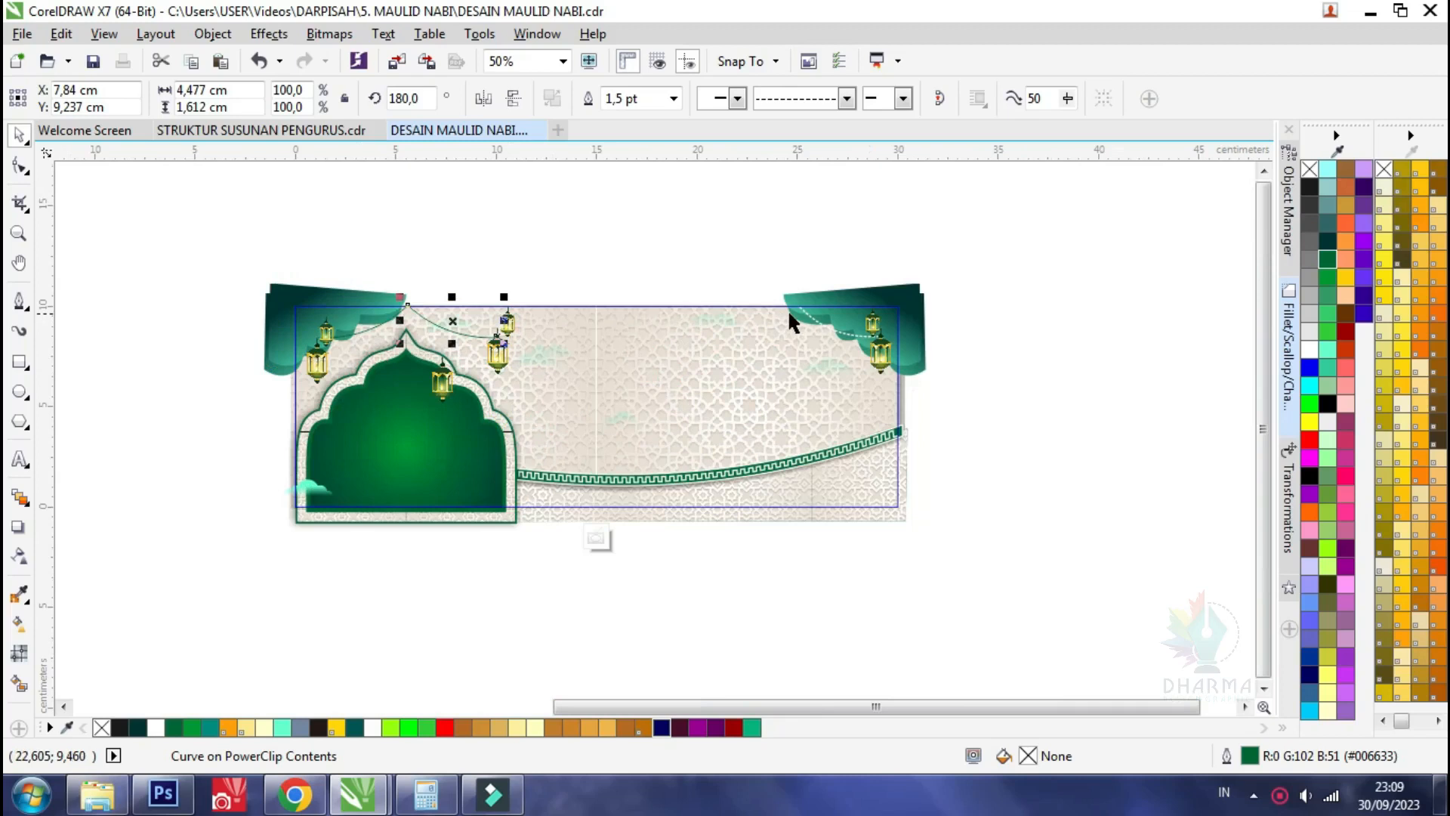
scroll(787, 309, "up", 1)
left_click(845, 336)
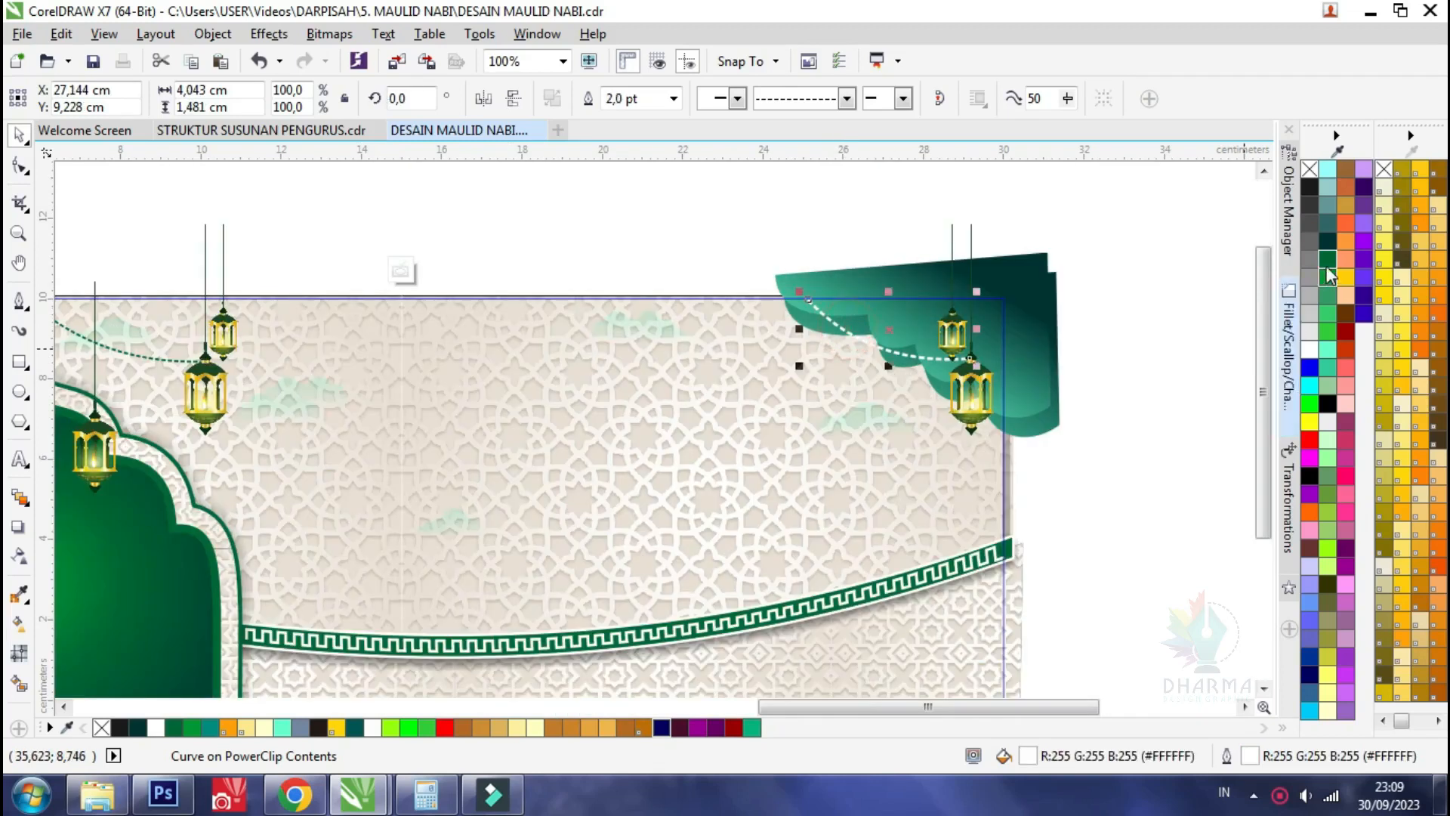
scroll(980, 302, "down", 1)
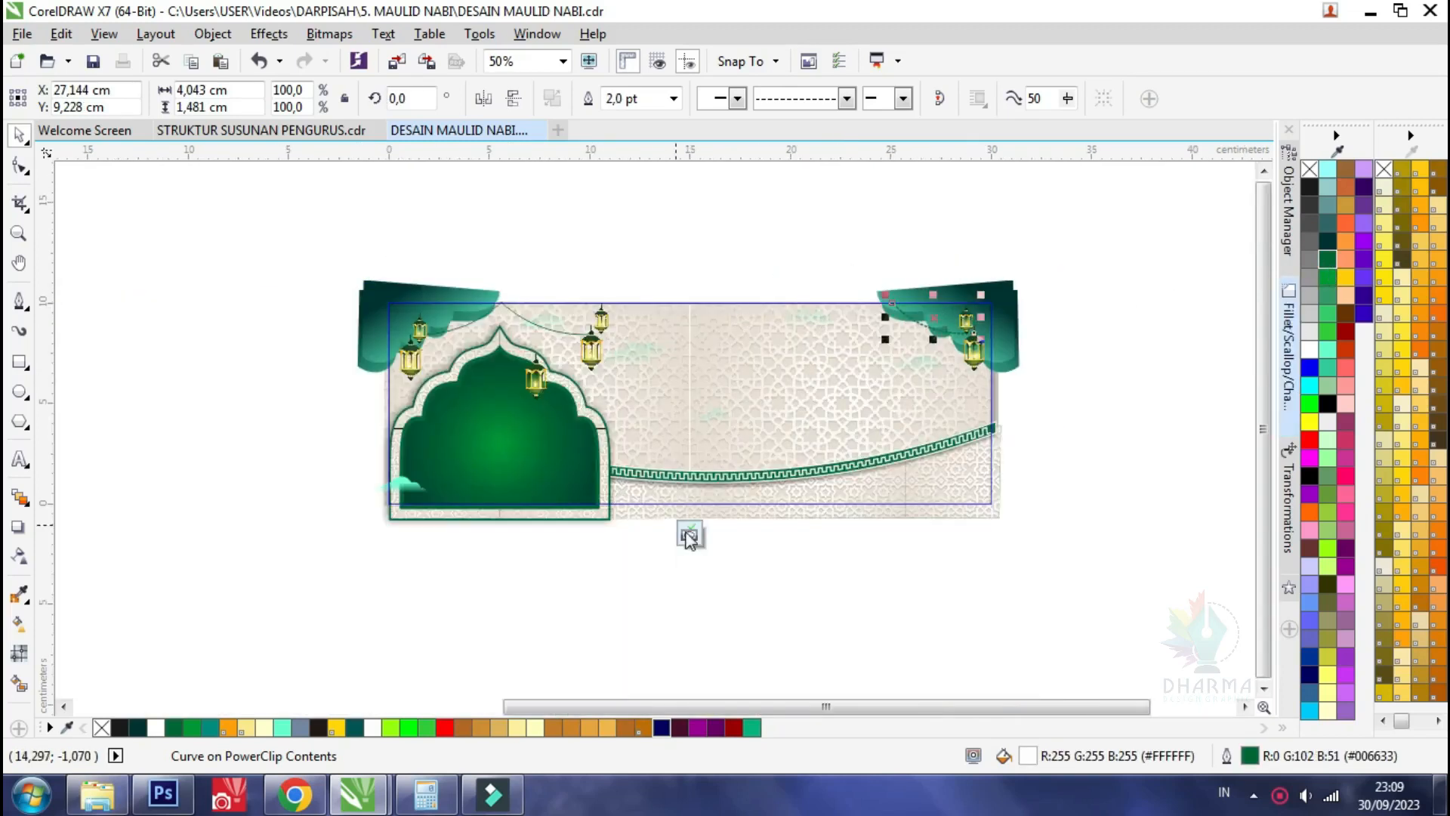
Finish editing the banner's PowerClip contents, and undo back through the outline recolors of the dashed strings
left_click(689, 536)
scroll(873, 326, "up", 1)
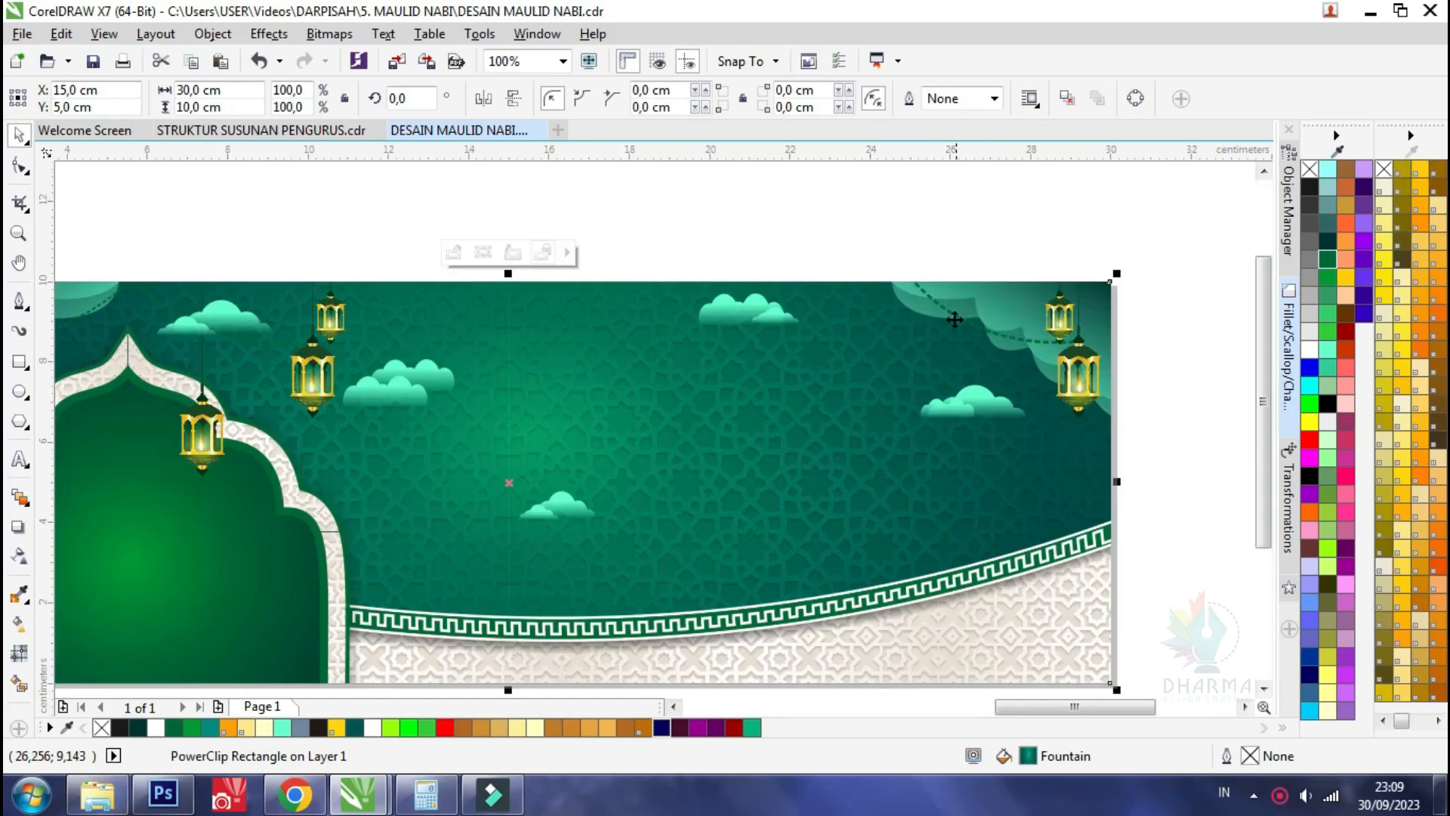
key("ctrl+z")
key("ctrl+z")
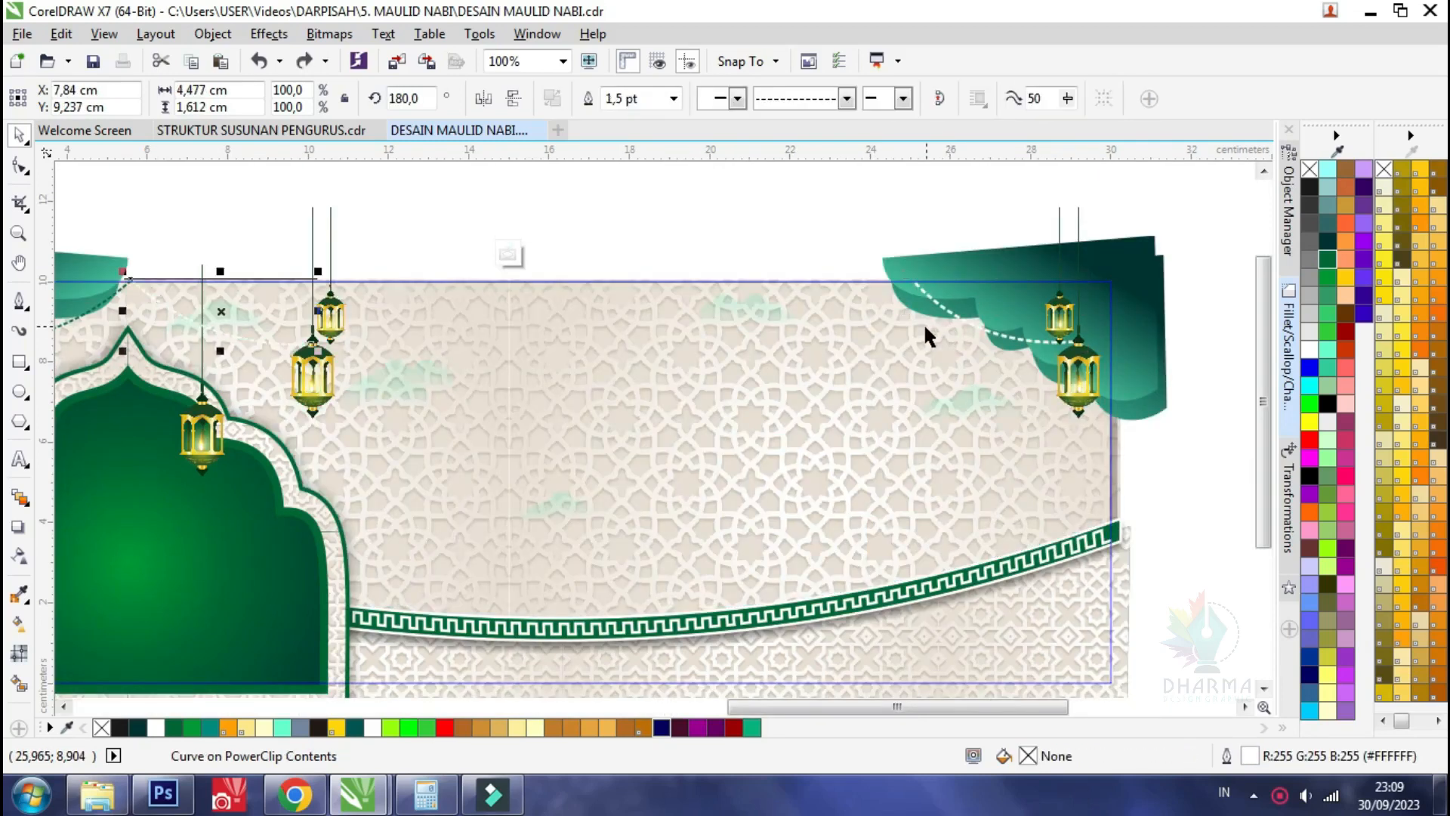
key("ctrl+z")
scroll(486, 338, "down", 1)
scroll(153, 306, "up", 1)
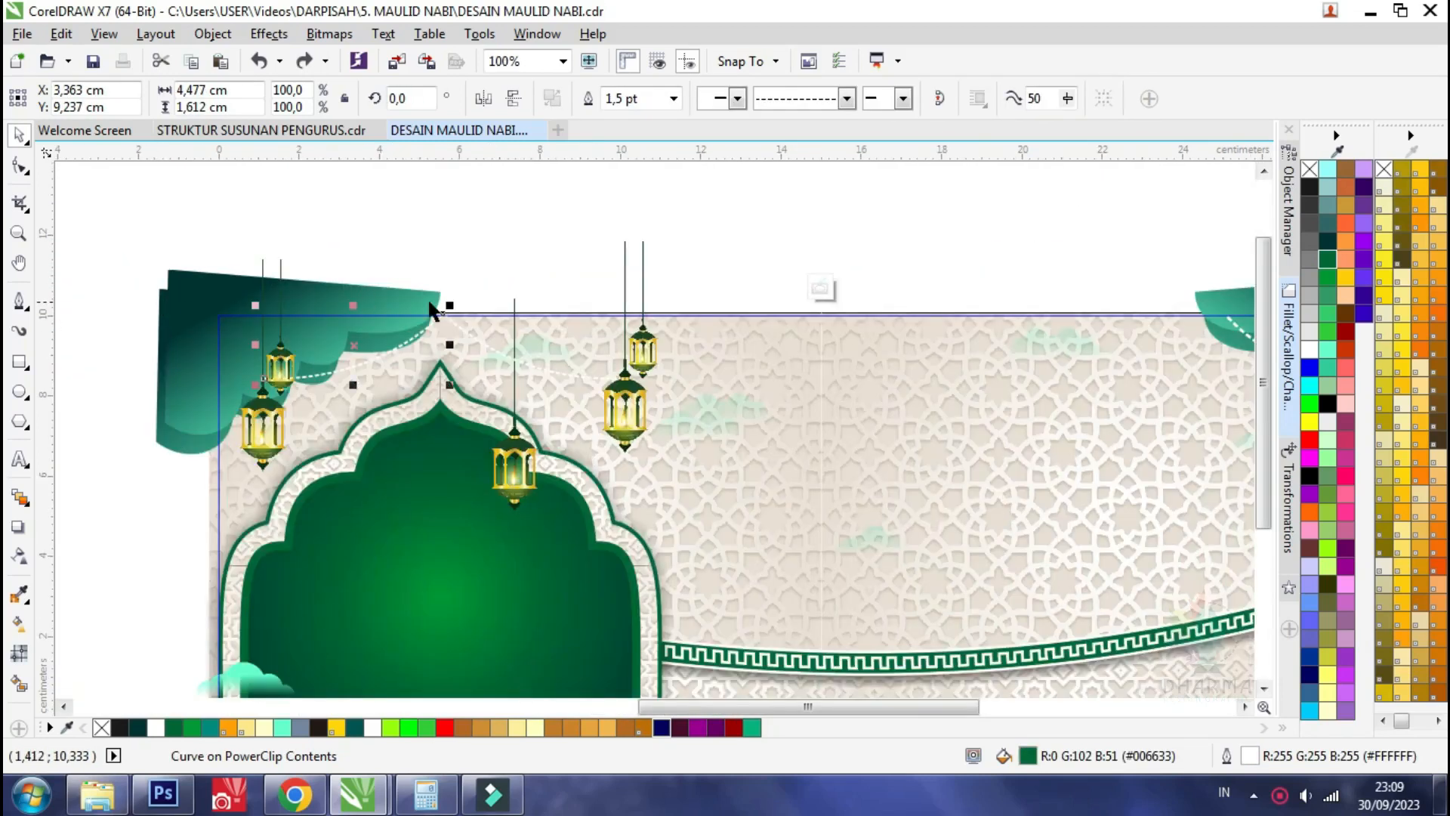
Try moving the lantern pair beside the arch, ungrouping it and moving its small lantern alone, and undo the changes
left_click(621, 380)
left_click_drag(632, 415, 567, 415)
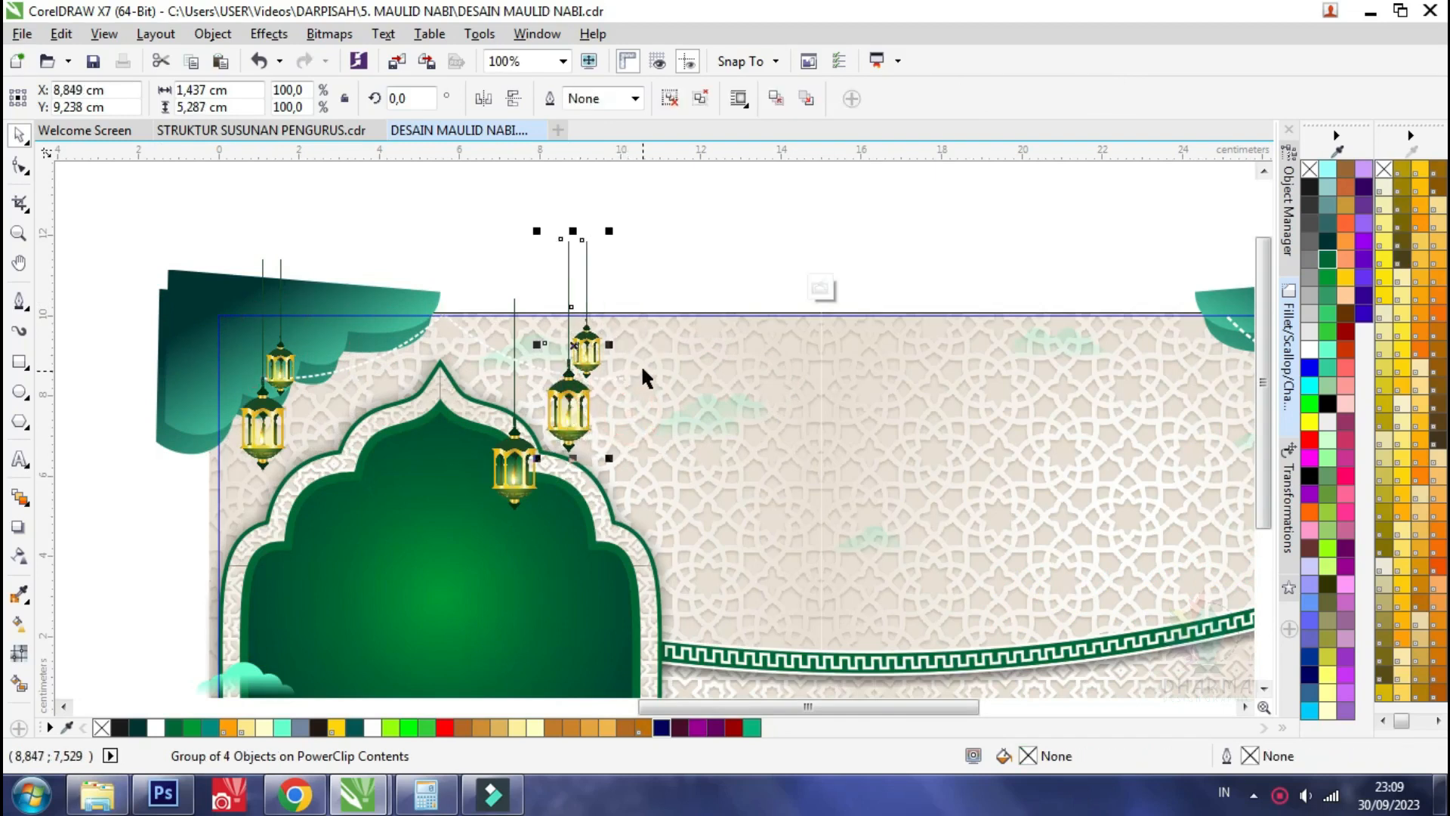
key("ctrl+z")
left_click(673, 98)
left_click(708, 211)
left_click_drag(649, 355, 700, 354)
scroll(633, 311, "up", 1)
key("ctrl+z")
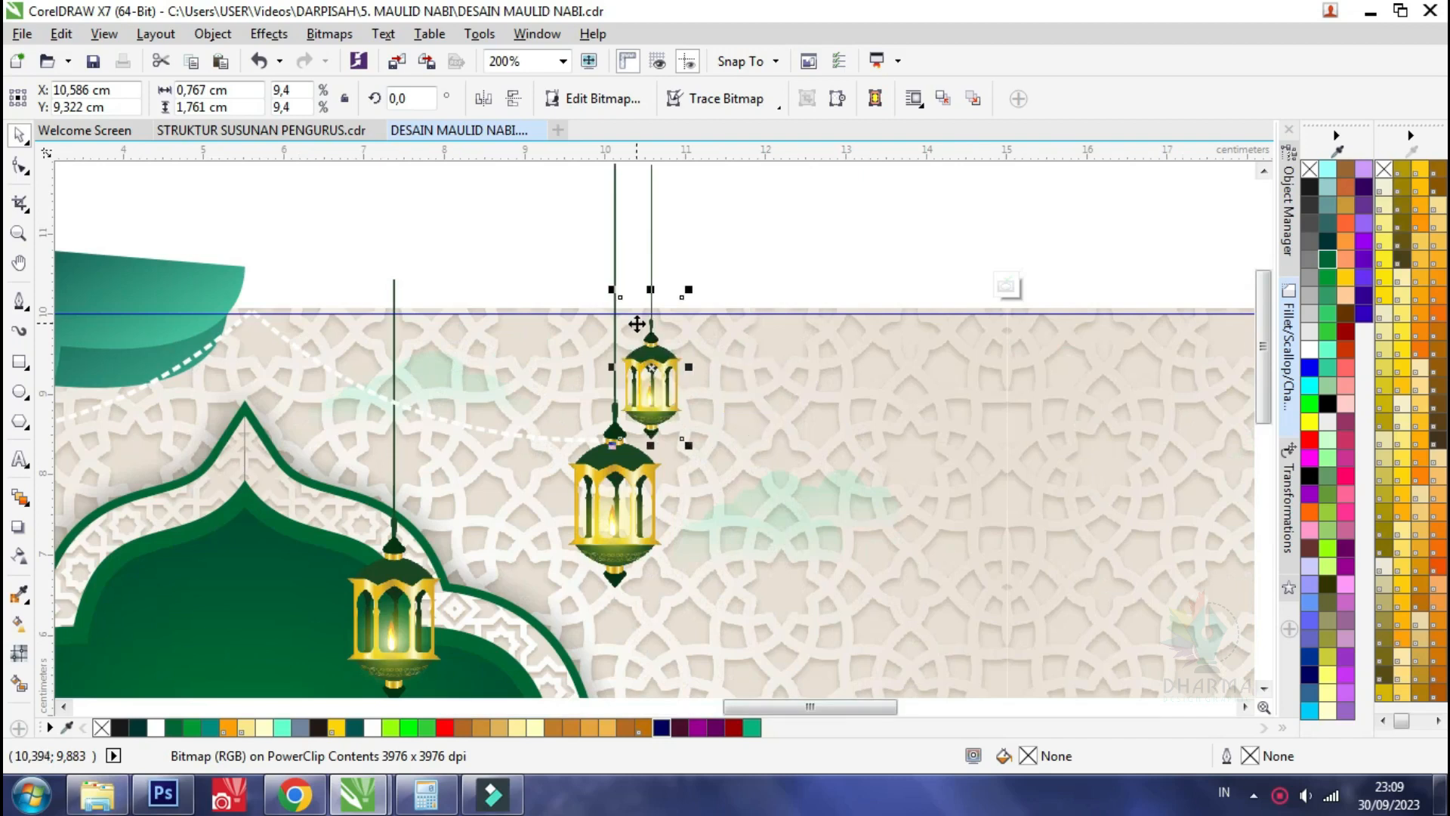
key("ctrl+z")
Try moving the single lantern hanging over the arch and the cloud at the arch's lower-left corner, and undo the moves
scroll(572, 400, "down", 1)
left_click(480, 491)
left_click_drag(476, 510, 425, 508)
key("ctrl+z")
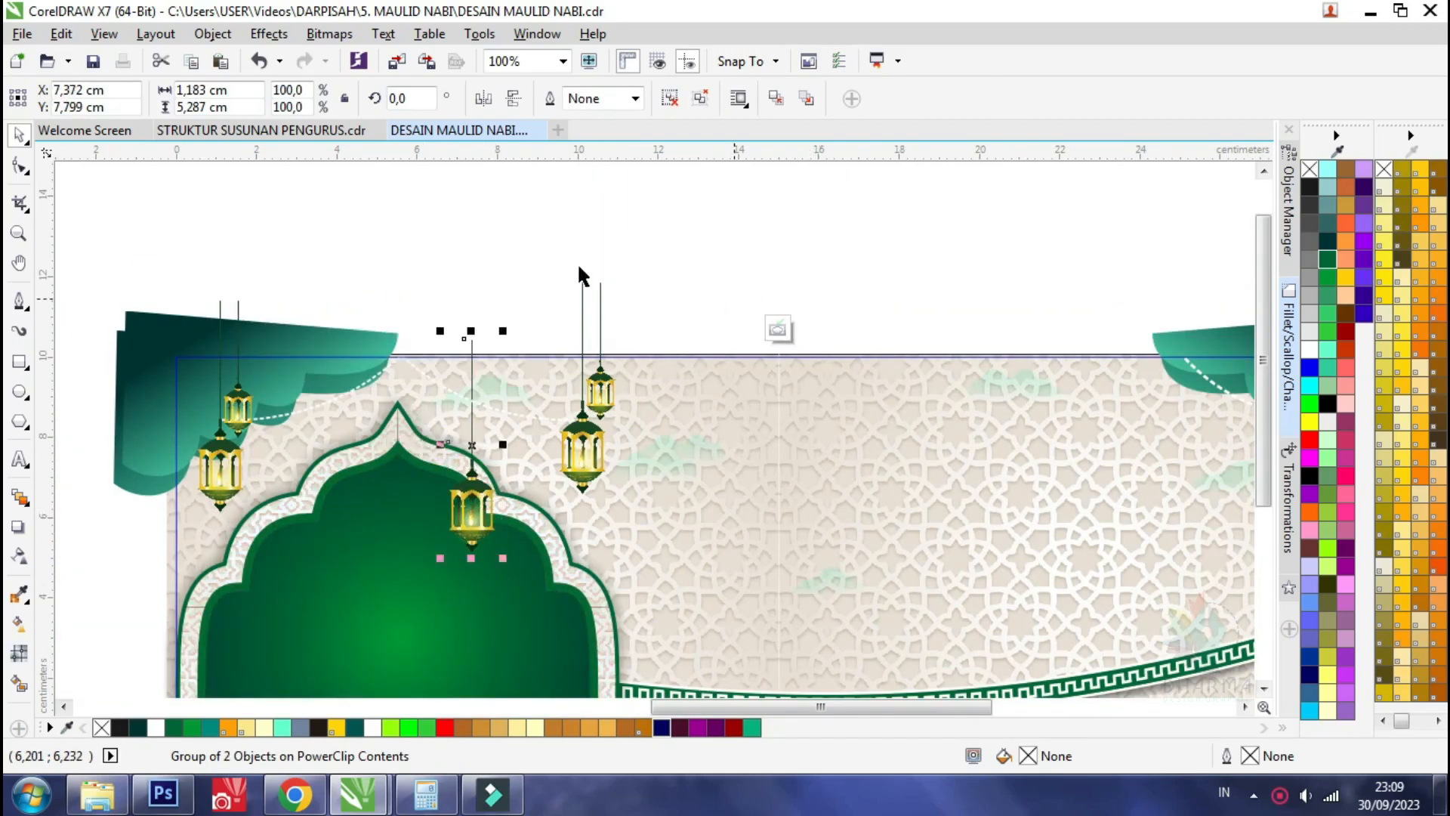
scroll(578, 264, "down", 1)
scroll(495, 496, "up", 1)
left_click(287, 521)
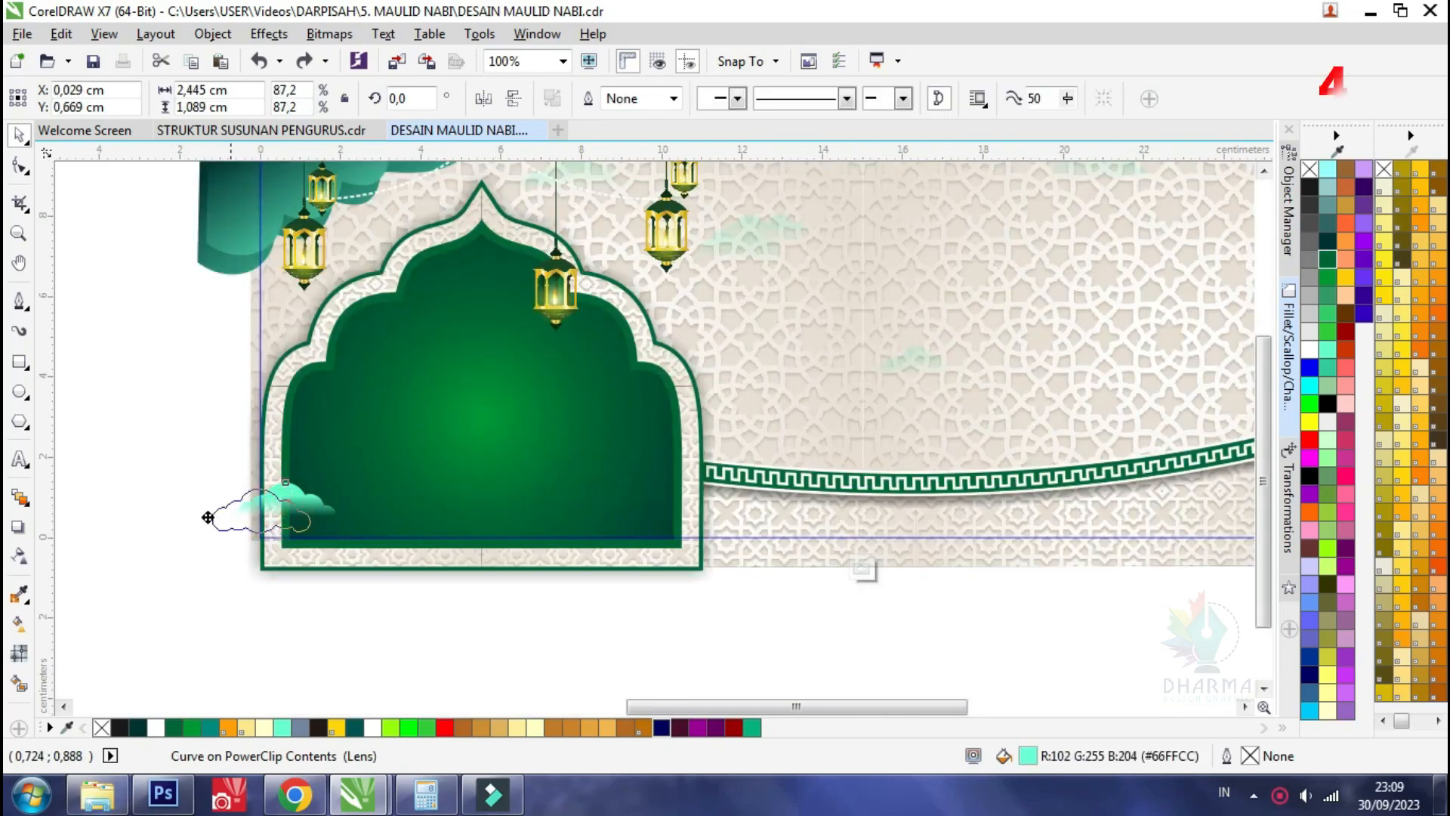
Try shifting the center of the green arch panel's radial fountain fill, and undo the gradient changes
left_click(438, 464)
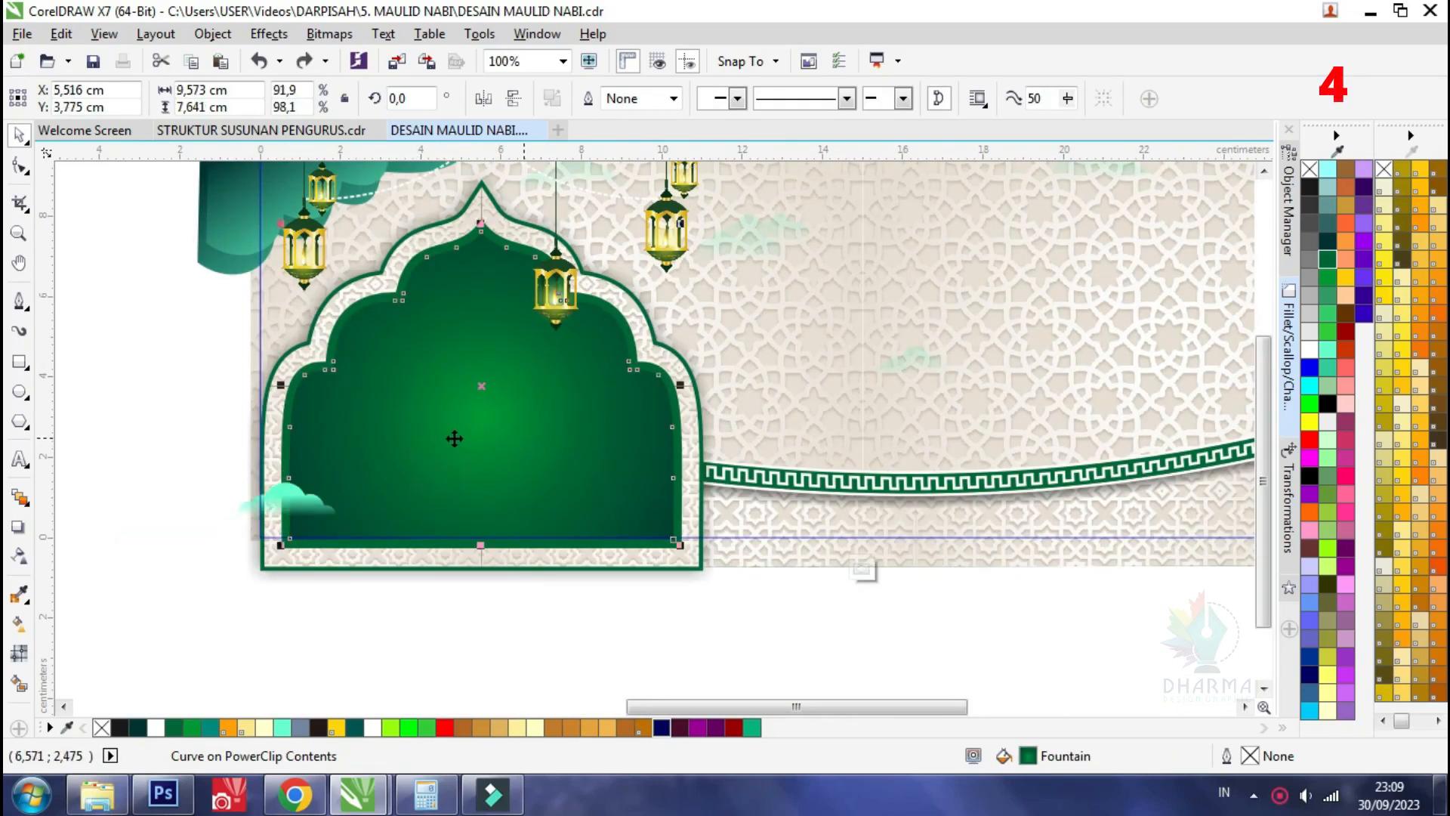
left_click(20, 623)
mouse_move(482, 416)
left_mouse_down()
mouse_move(476, 521)
mouse_move(479, 260)
mouse_move(489, 416)
left_mouse_up()
key("ctrl+z")
key("ctrl+z")
key("ctrl+z")
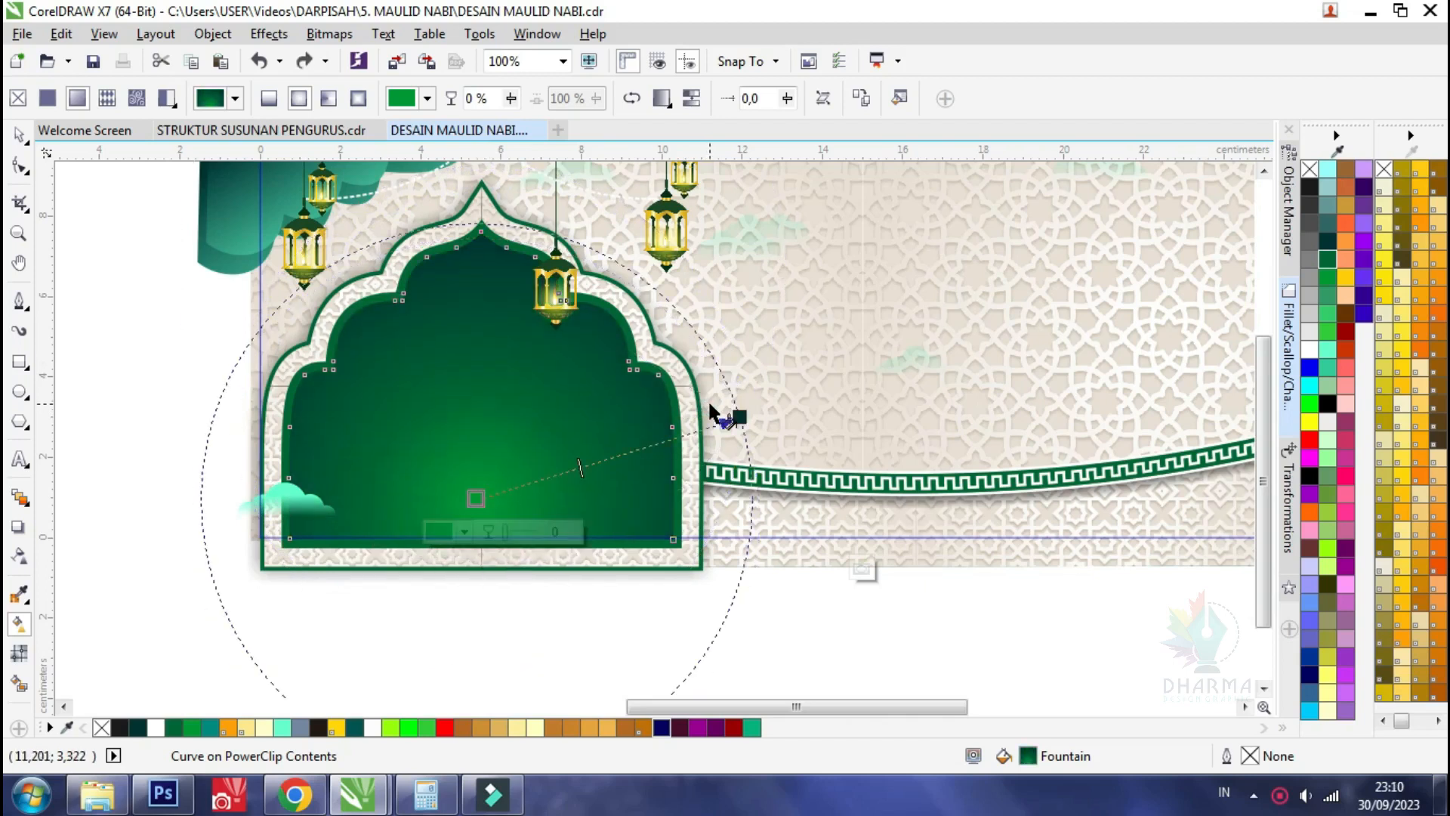
key("ctrl+shift+z")
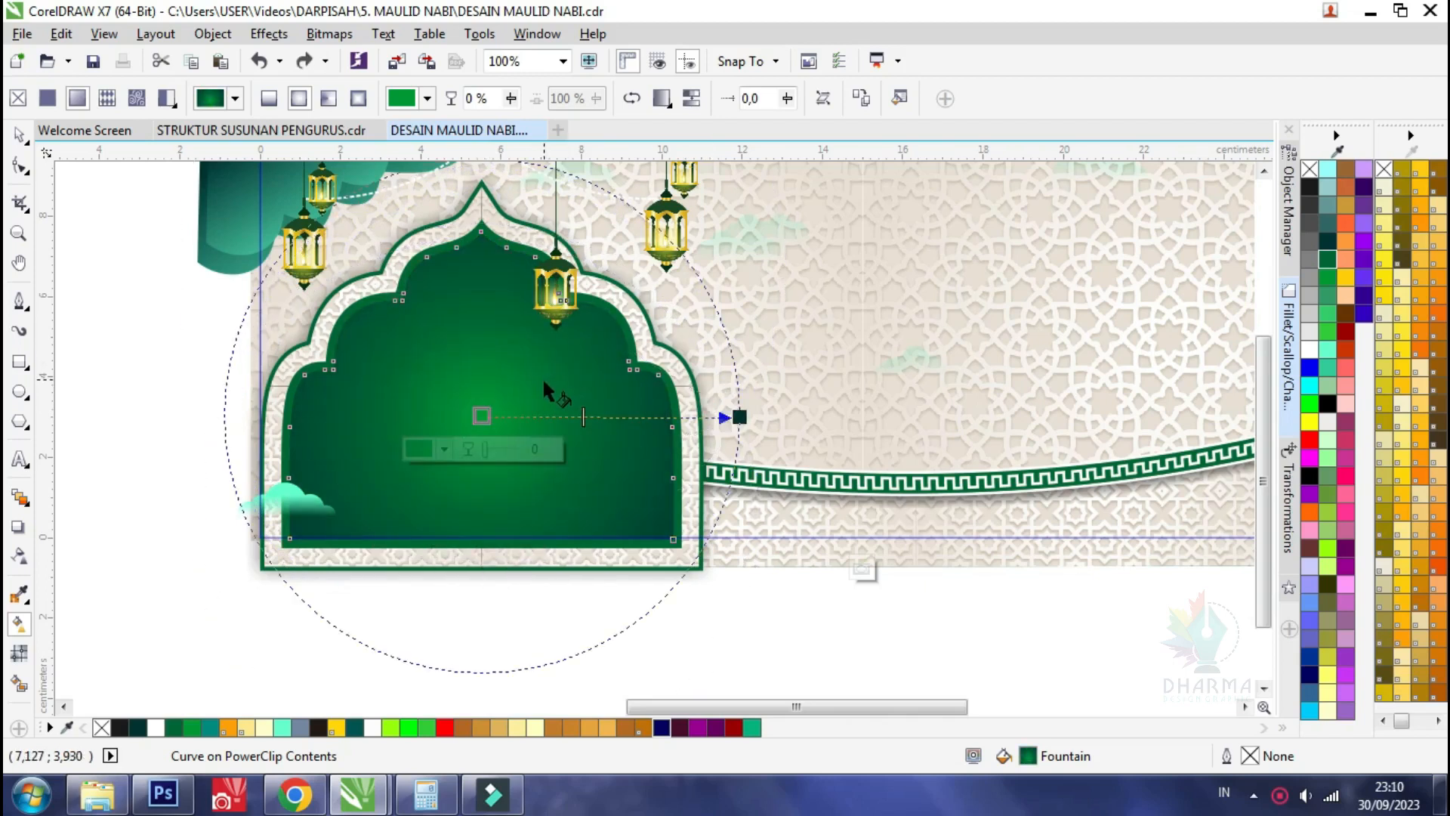
scroll(505, 373, "down", 1)
left_click(19, 135)
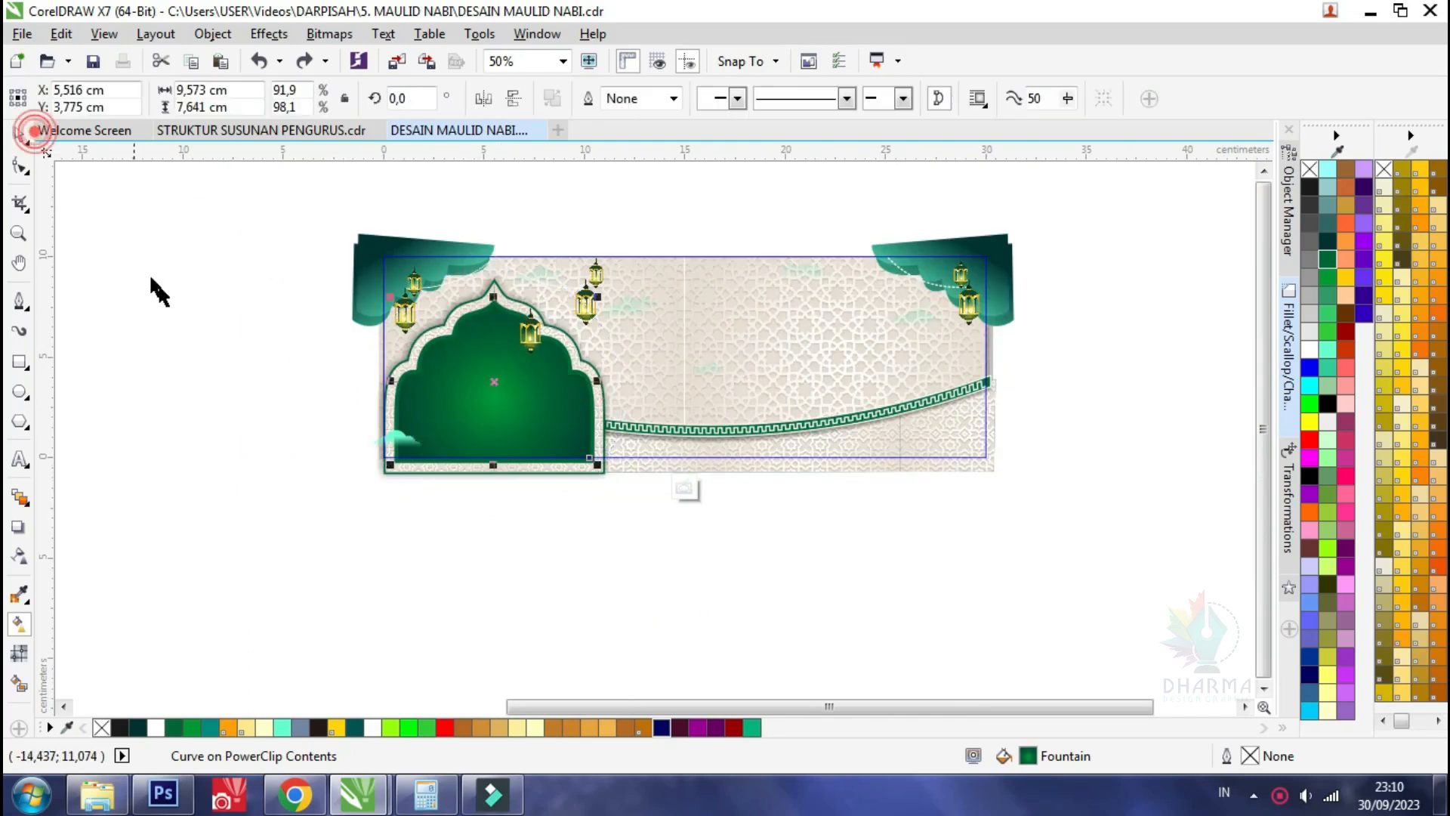
Open the contents of the patterned arch frame's PowerClip for editing and ungroup the pattern bitmaps
left_click(160, 289)
scroll(505, 316, "up", 1)
left_click(484, 287)
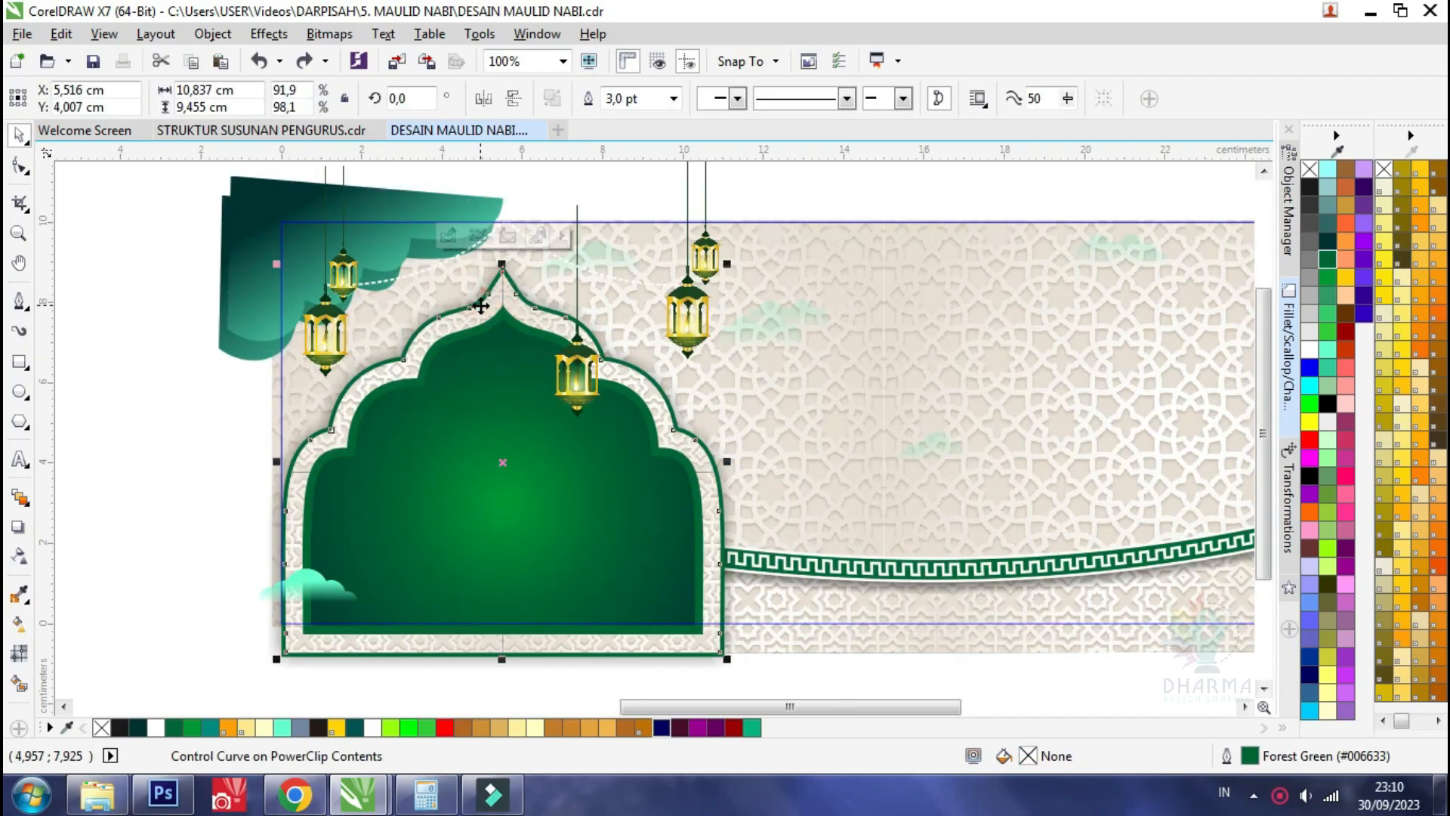
double_click(480, 306)
left_click(448, 232)
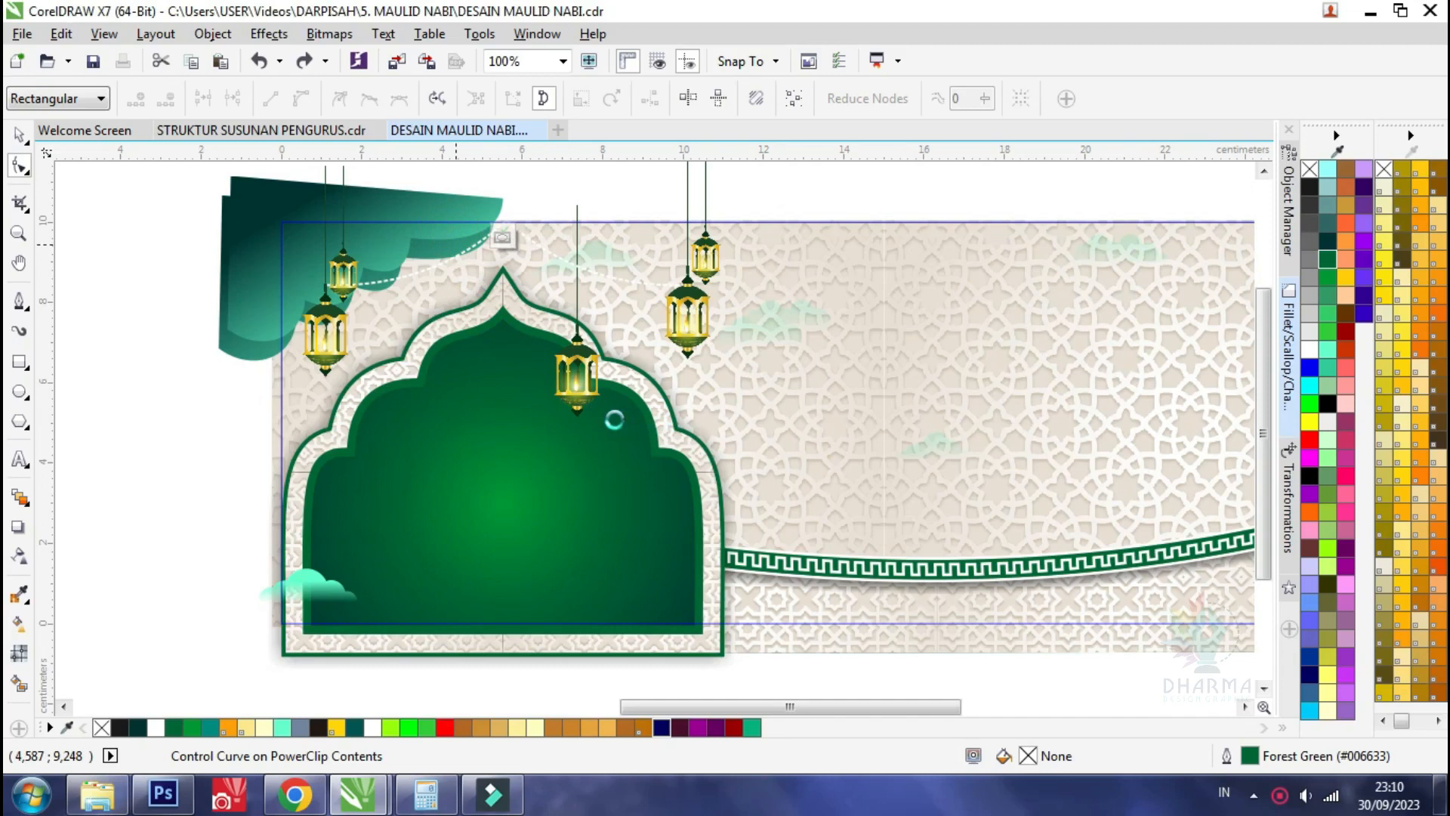
left_click(18, 136)
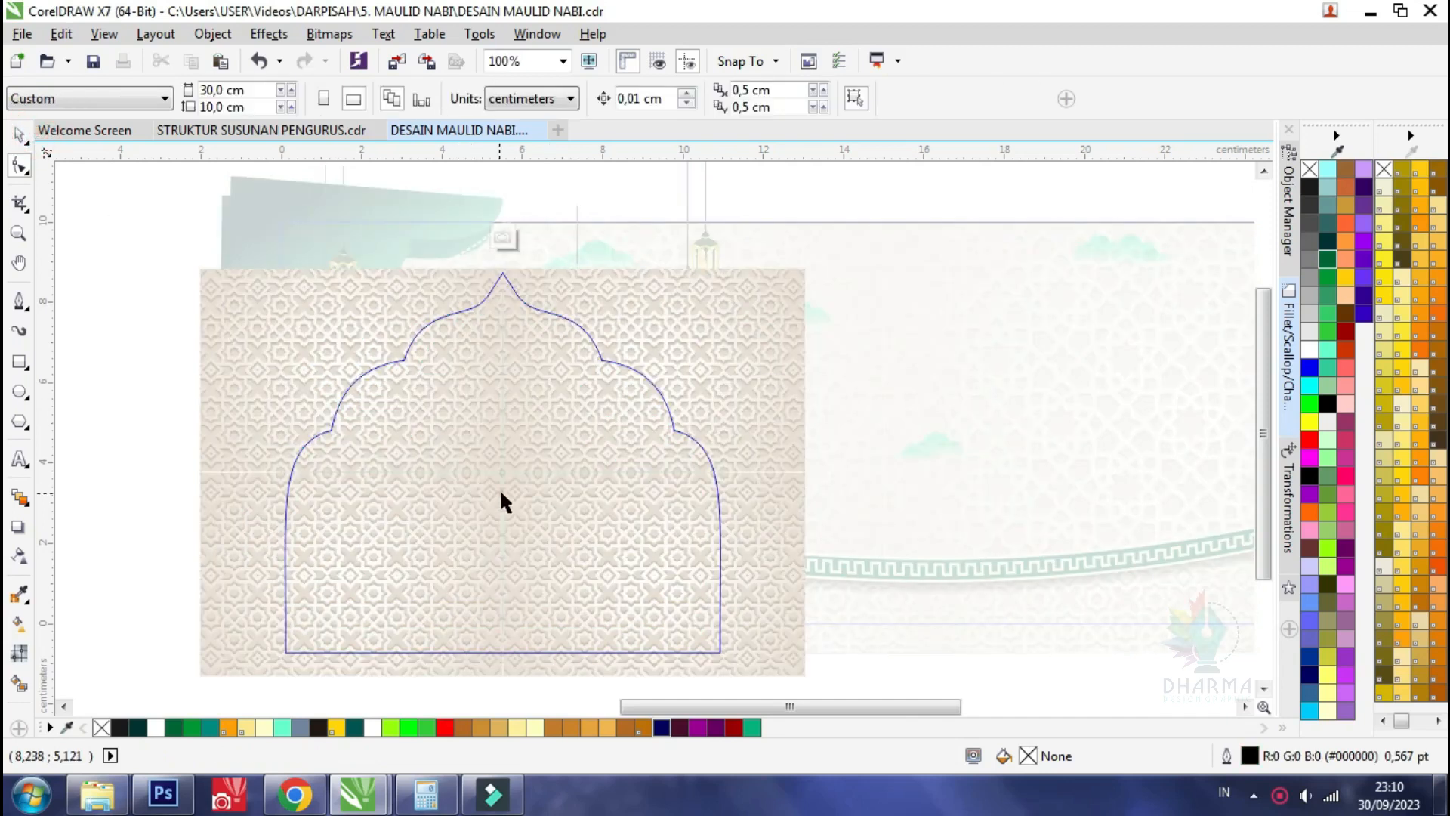
left_click(463, 533)
left_click(676, 98)
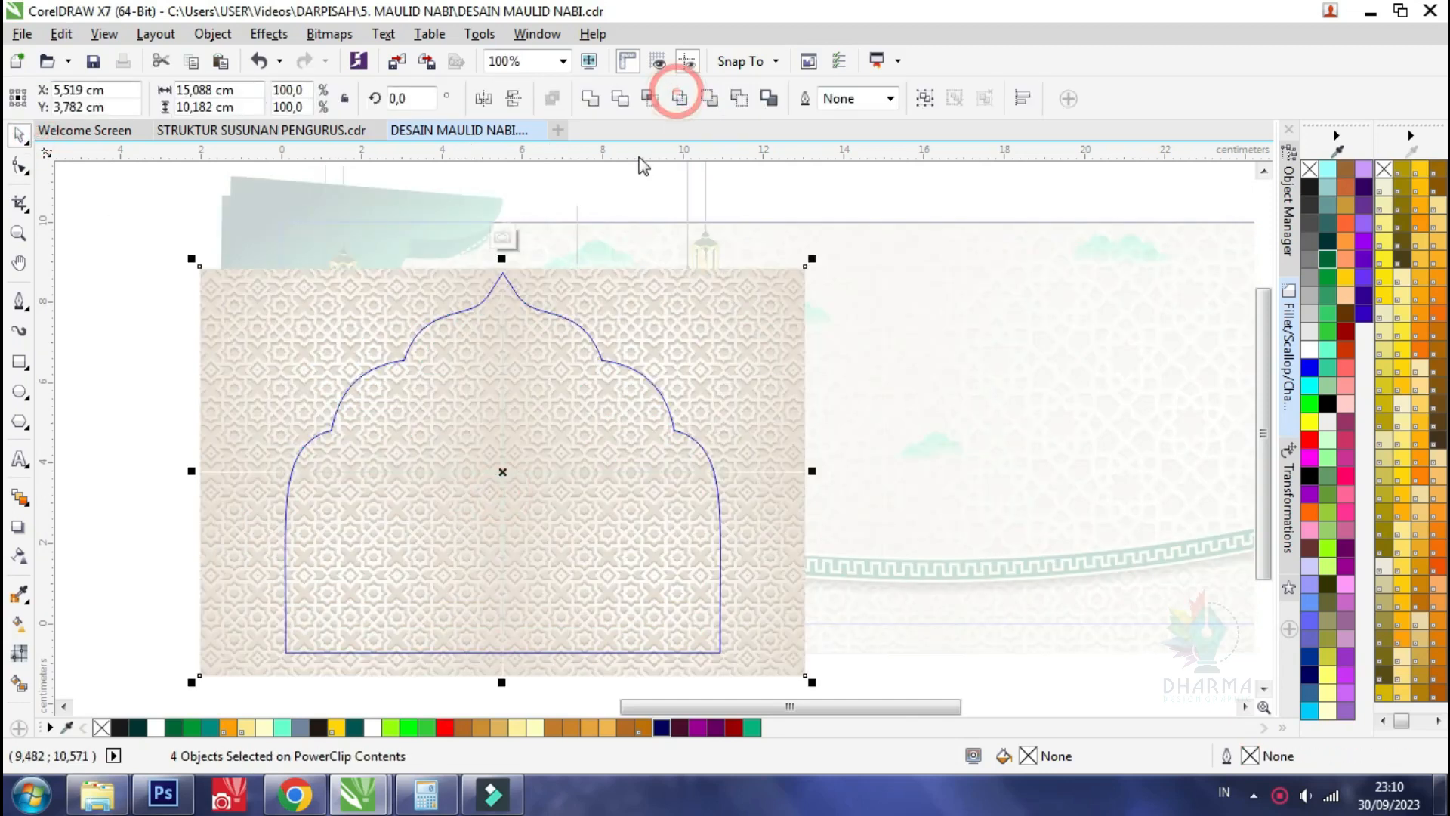
Try moving the four pattern bitmaps apart around the arch outline, and undo the moves
left_click(140, 295)
left_click_drag(322, 308, 182, 290)
left_click_drag(418, 527, 275, 556)
left_click_drag(765, 295, 772, 282)
left_click_drag(770, 506, 810, 585)
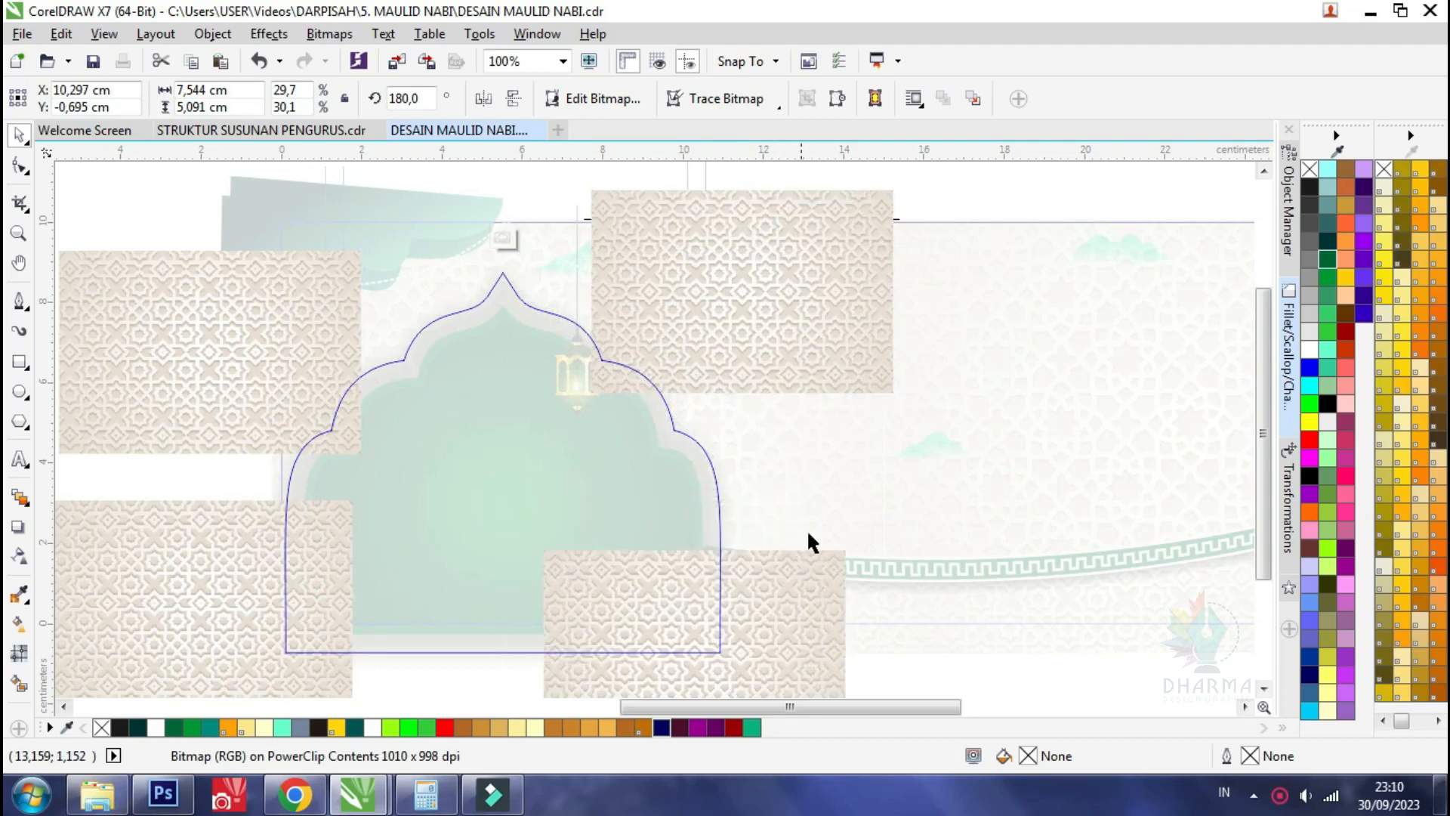
key("ctrl+z")
key("ctrl+z")
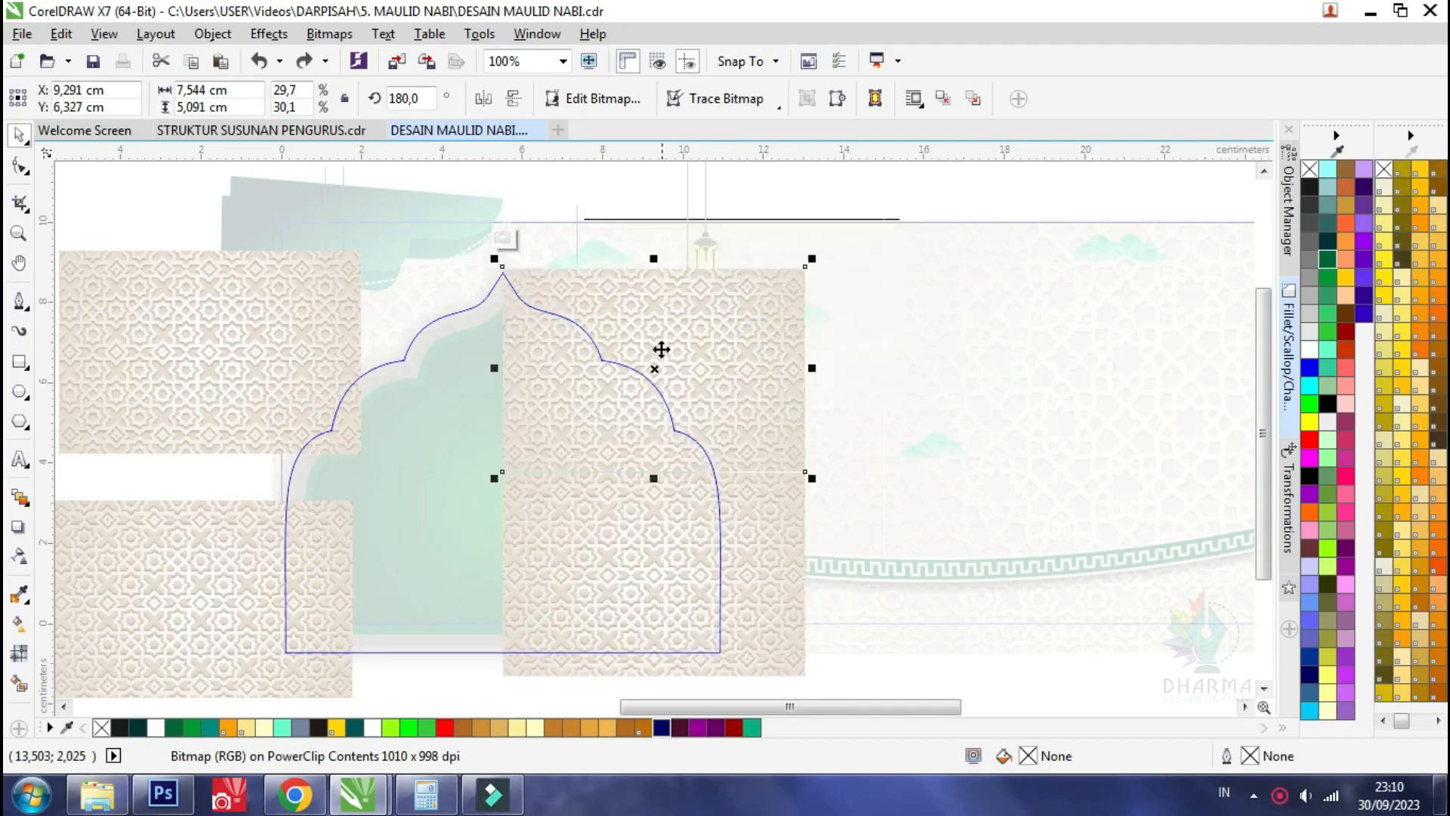
key("ctrl+z")
key("ctrl+z")
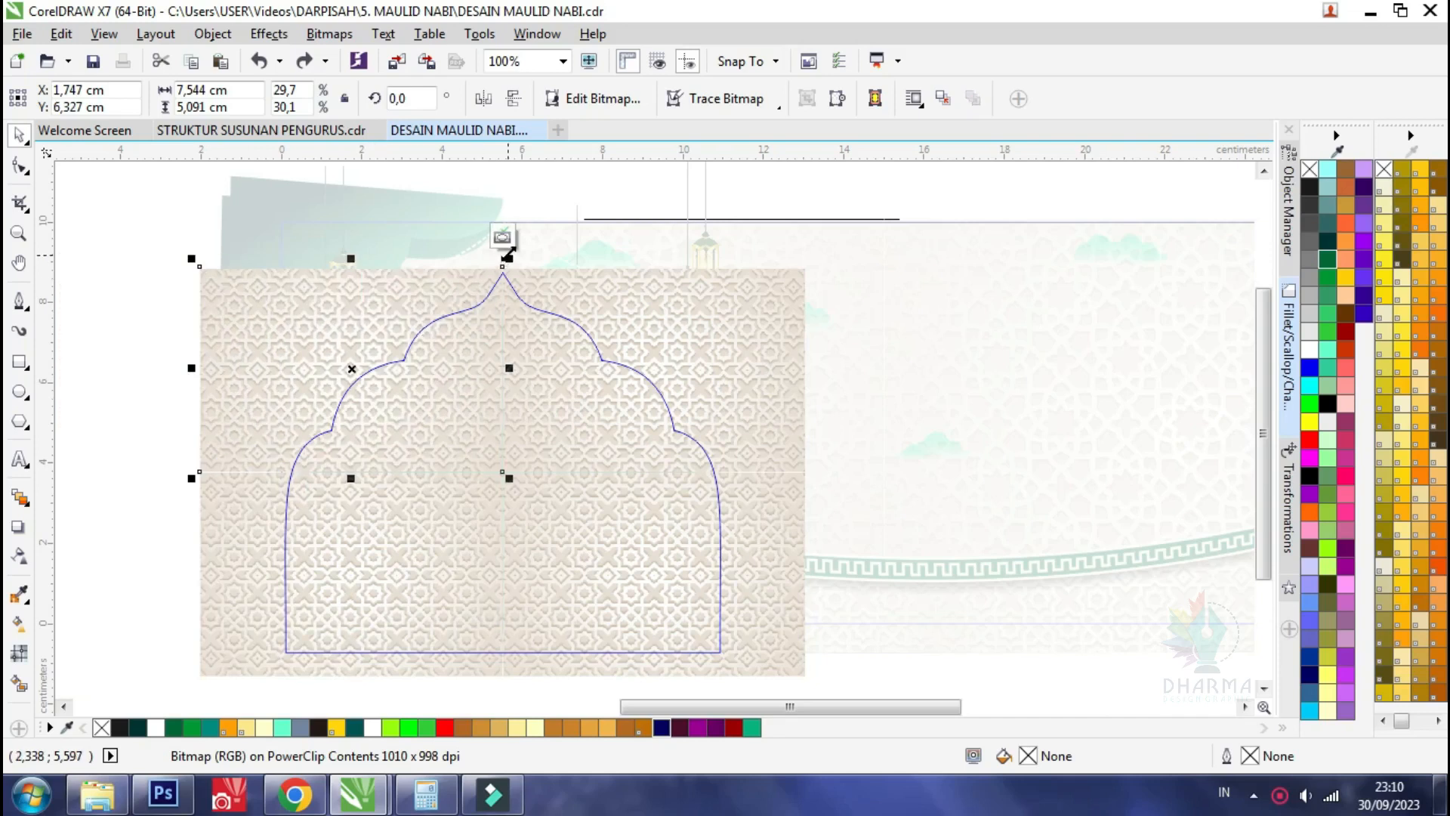
Finish editing the arch frame's PowerClip contents
left_click(503, 238)
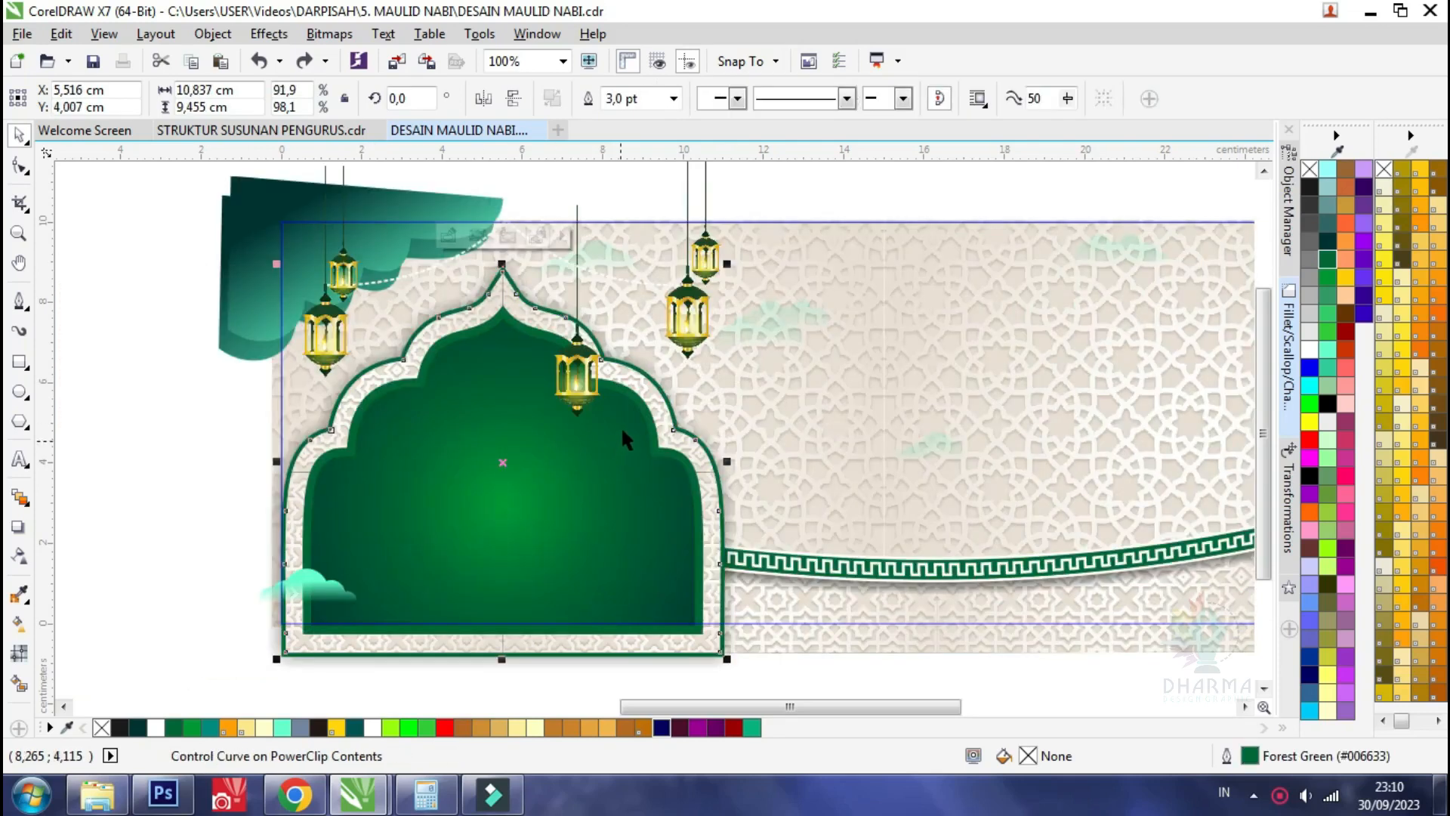
Try Dark Green #003333 as the outline and fill of the arch's inner border
left_click(488, 320)
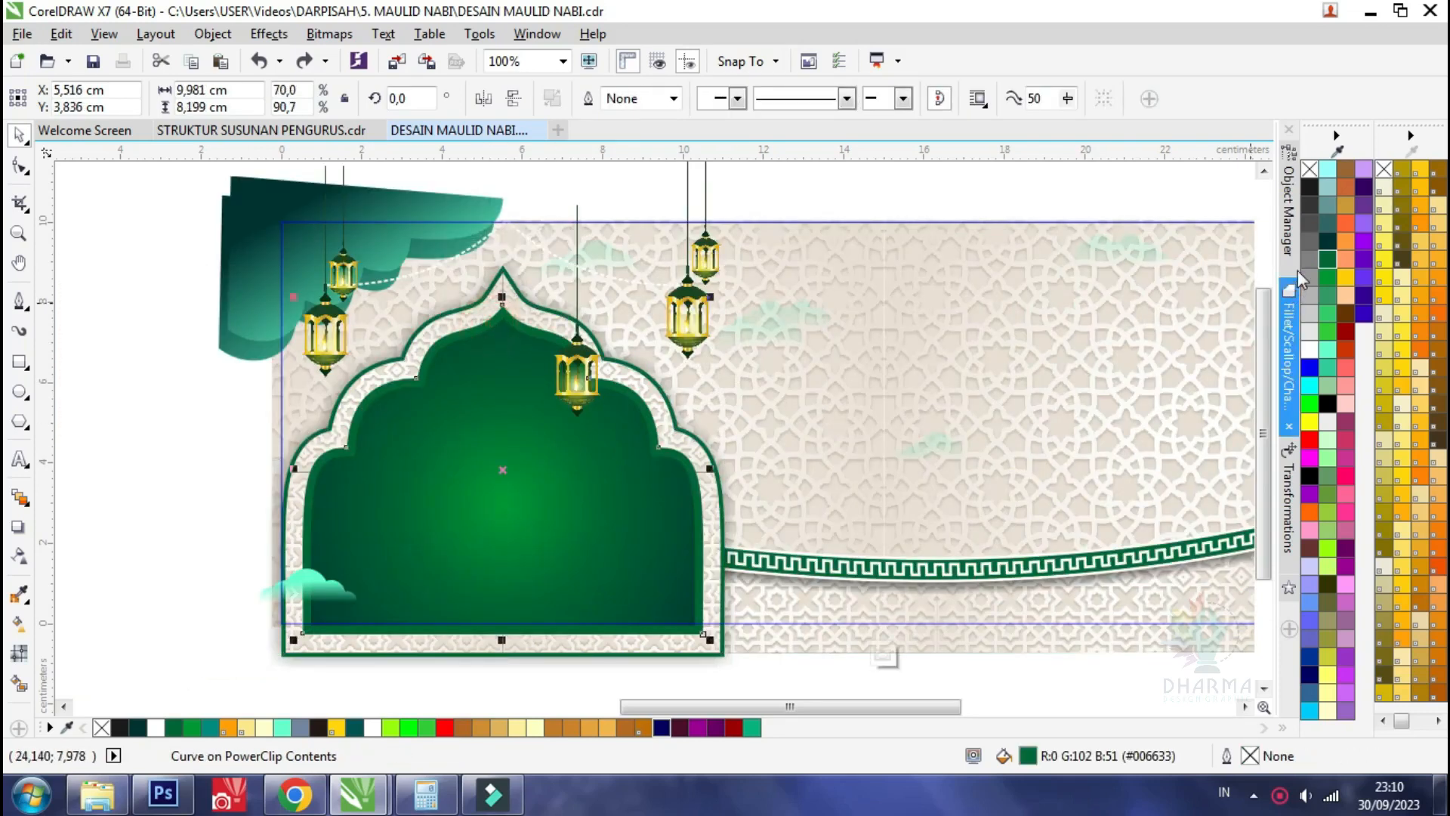
left_click(1328, 252)
right_click(1327, 251)
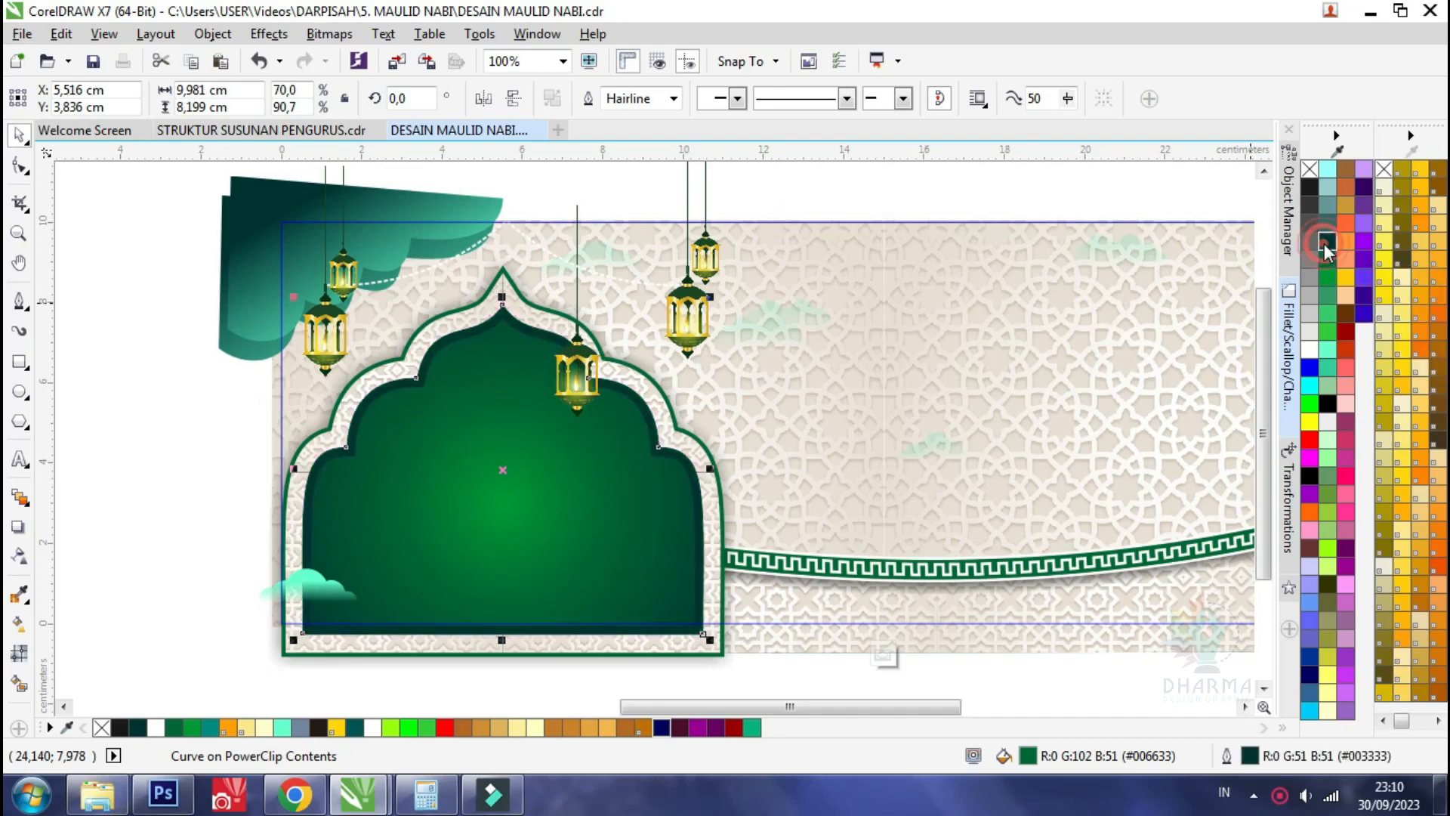
key("ctrl+z")
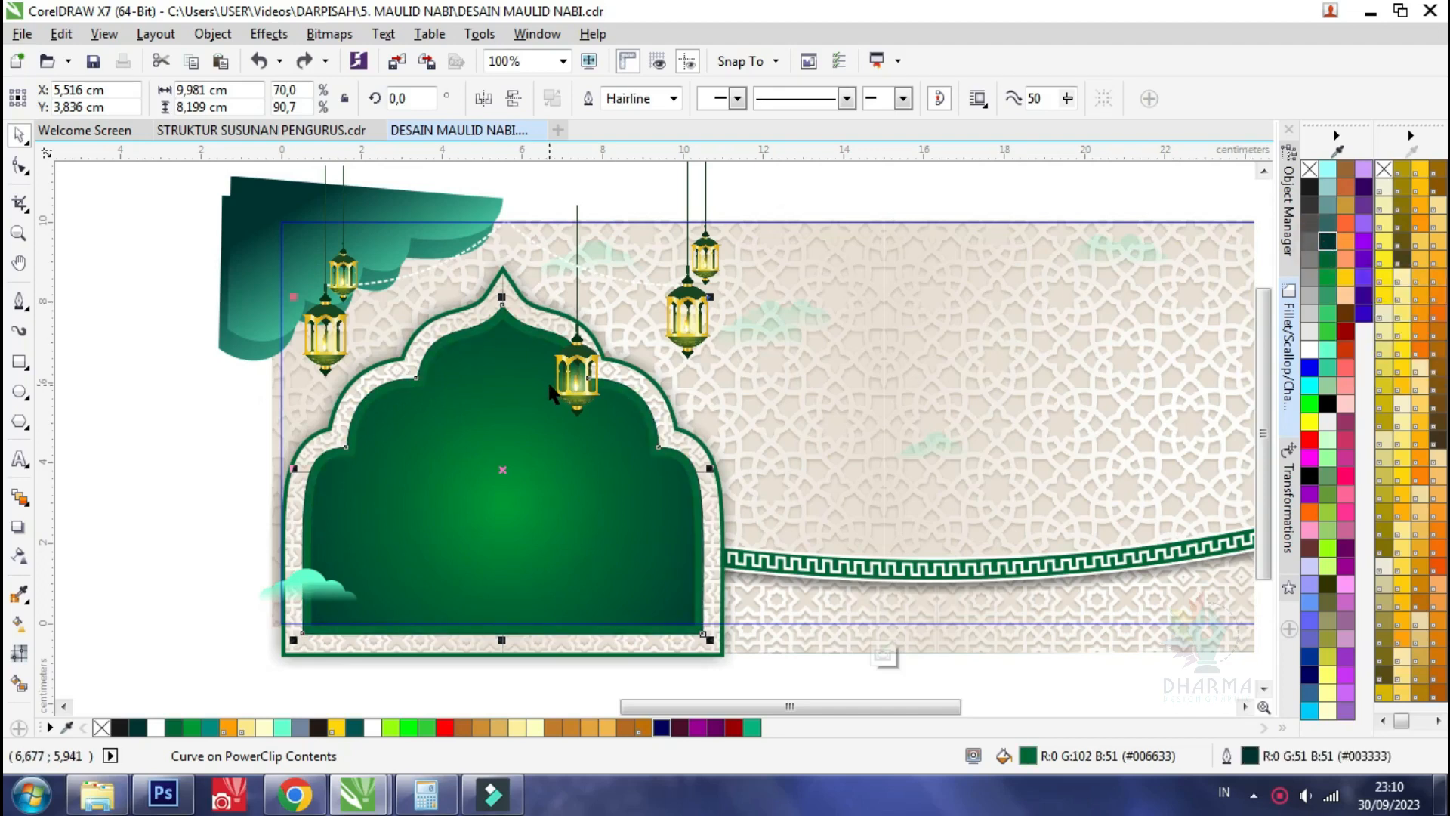
left_click(1327, 250)
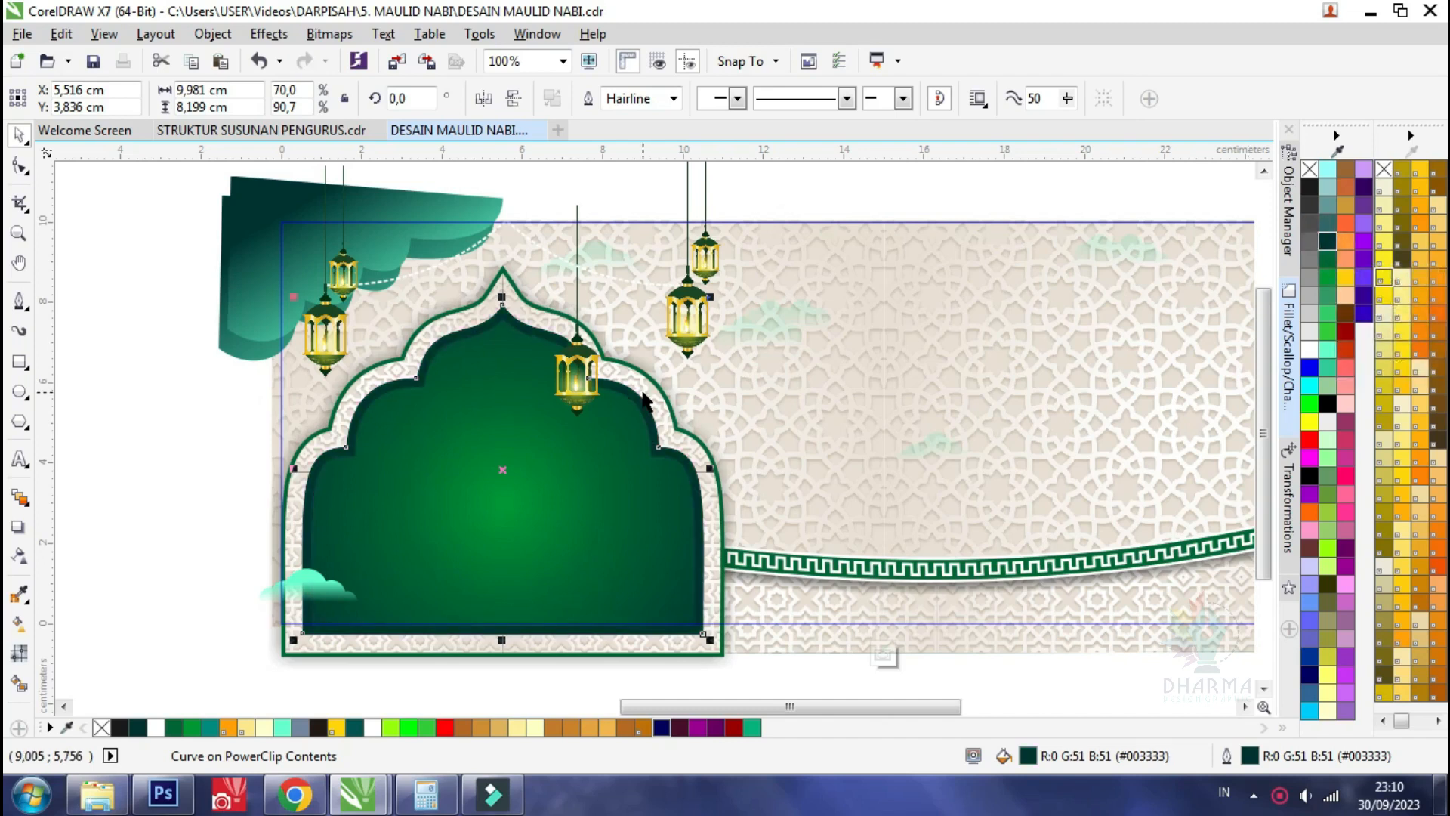
Try Dark Green #003333 as the fill and outline of the outer arch frame, and undo the recolors of both arch borders
scroll(642, 398, "up", 1)
left_click(650, 364)
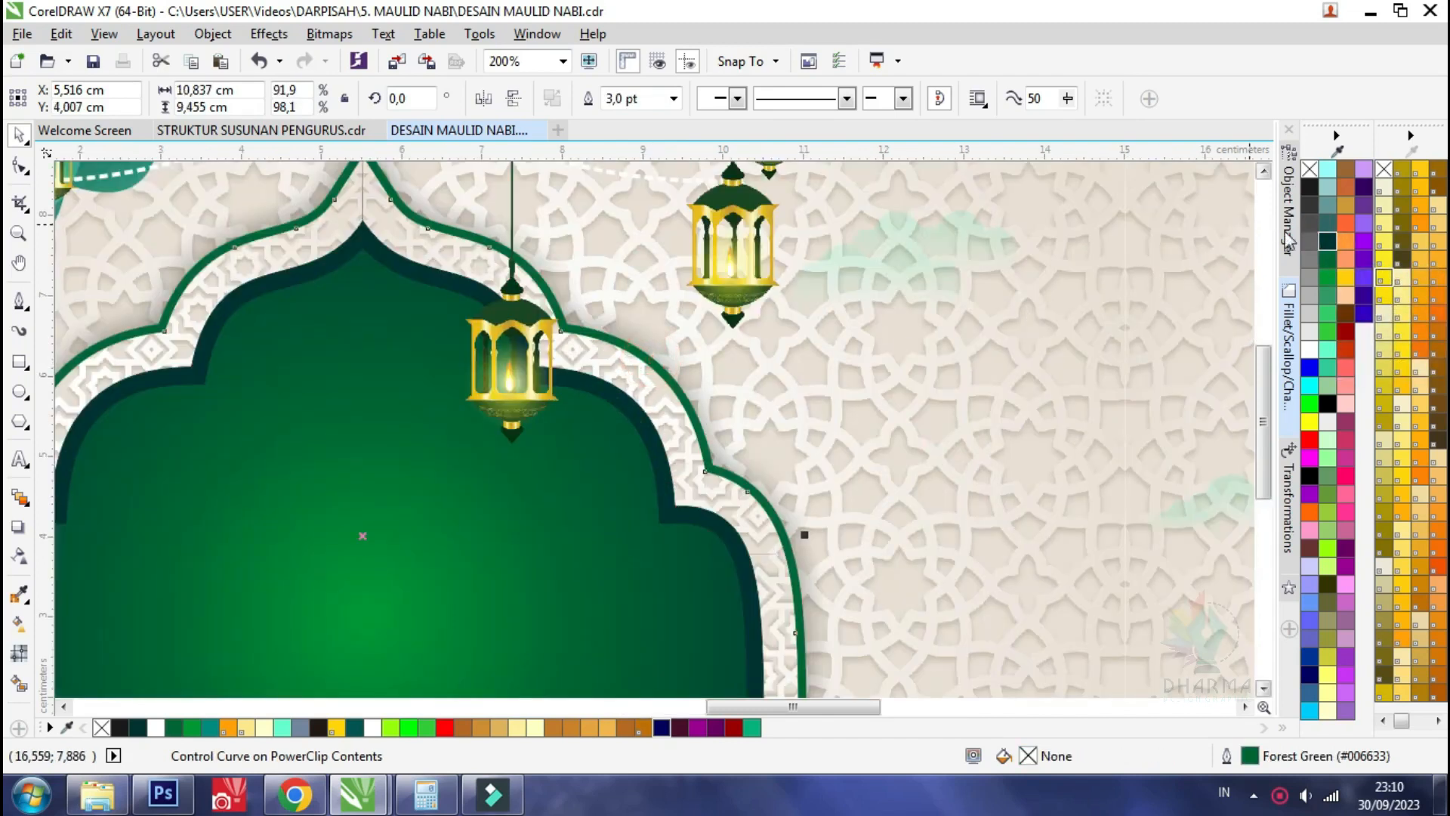
left_click(1327, 242)
right_click(1328, 242)
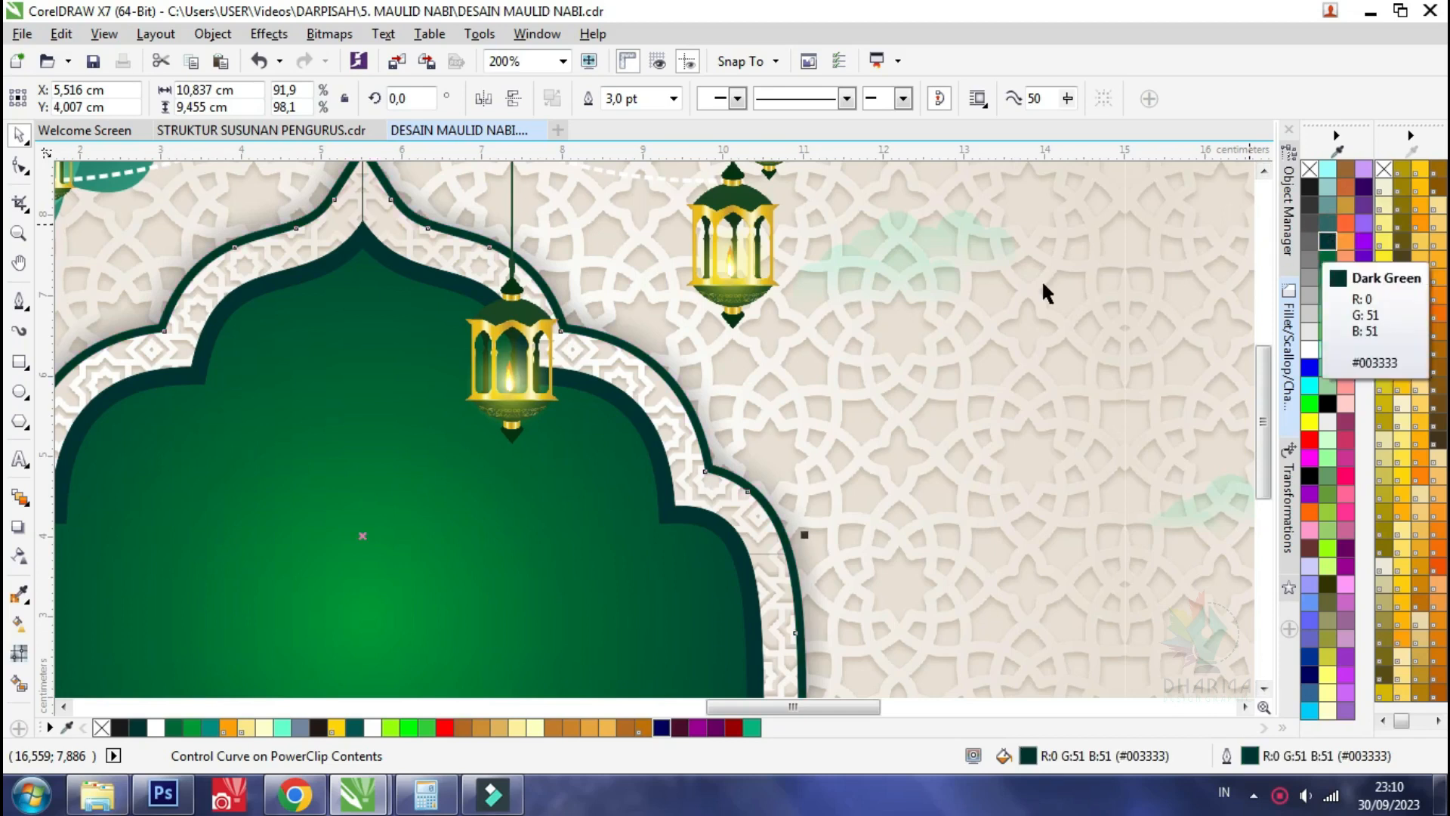
scroll(745, 306, "down", 1)
scroll(493, 343, "down", 1)
scroll(710, 405, "up", 1)
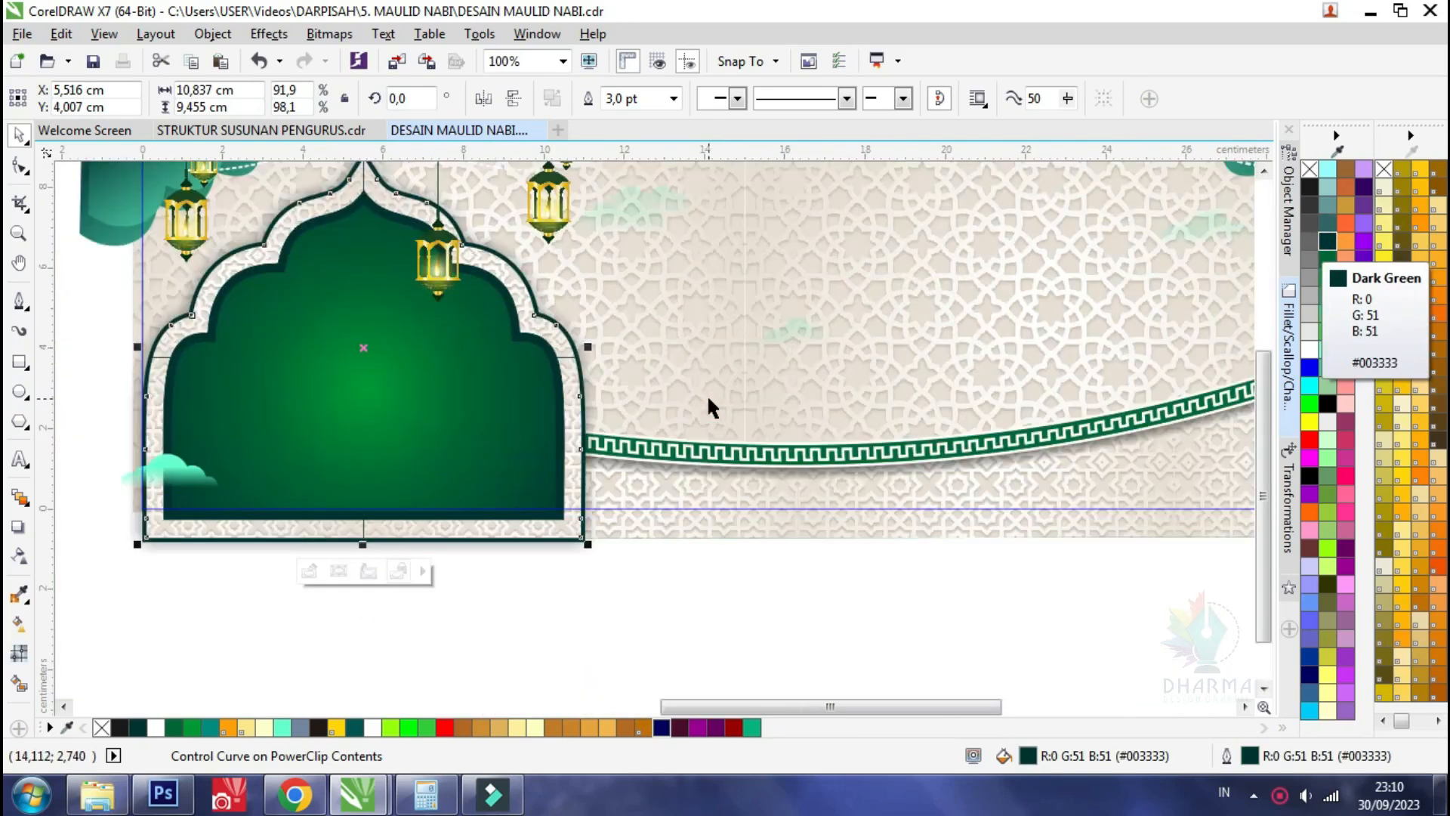
key("ctrl+z")
key("ctrl+z")
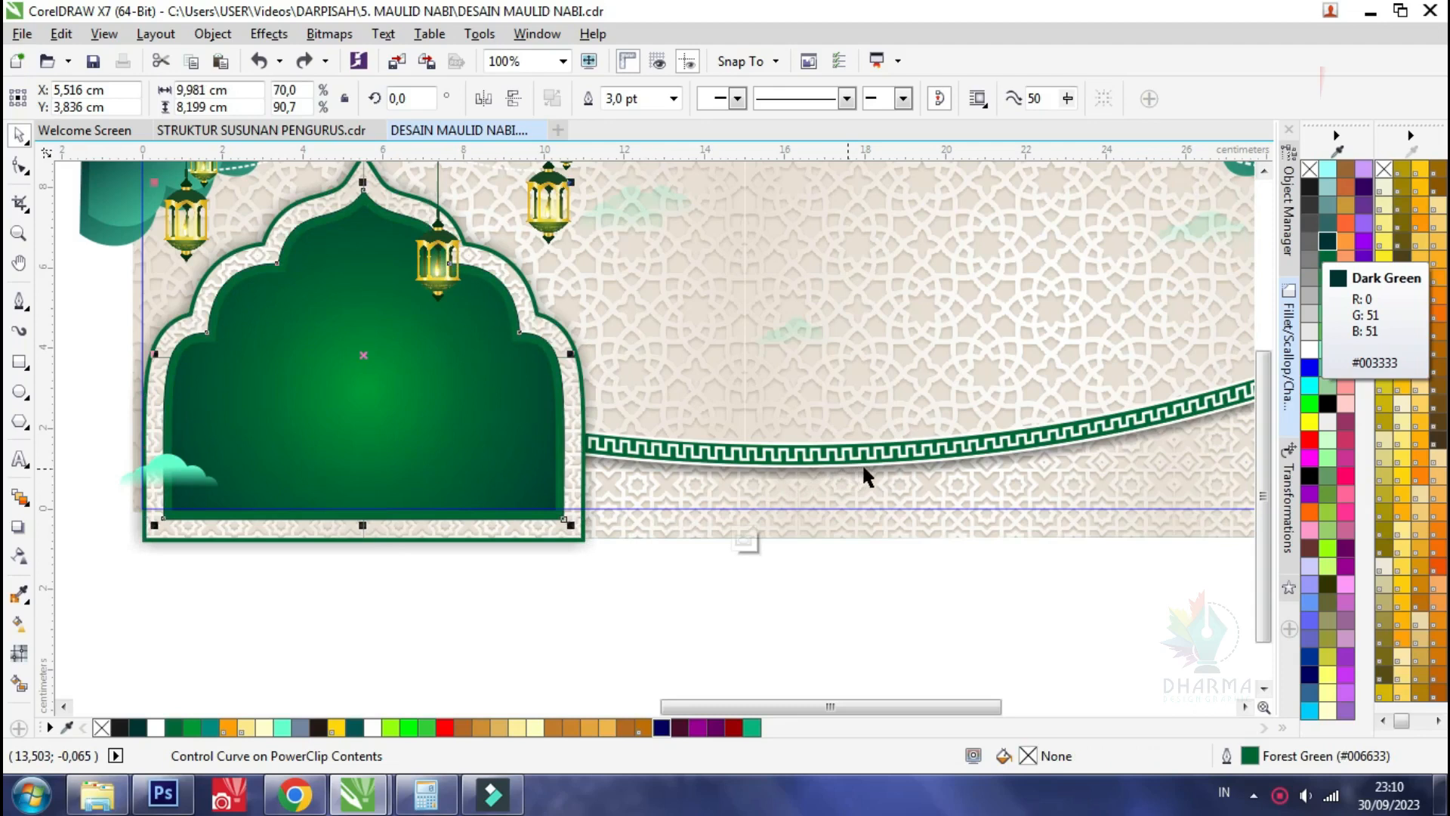
key("ctrl+z")
Try moving the curved Greek-key border strip upward, and undo the move
left_click(907, 462)
left_click_drag(934, 457, 930, 386)
key("ctrl+z")
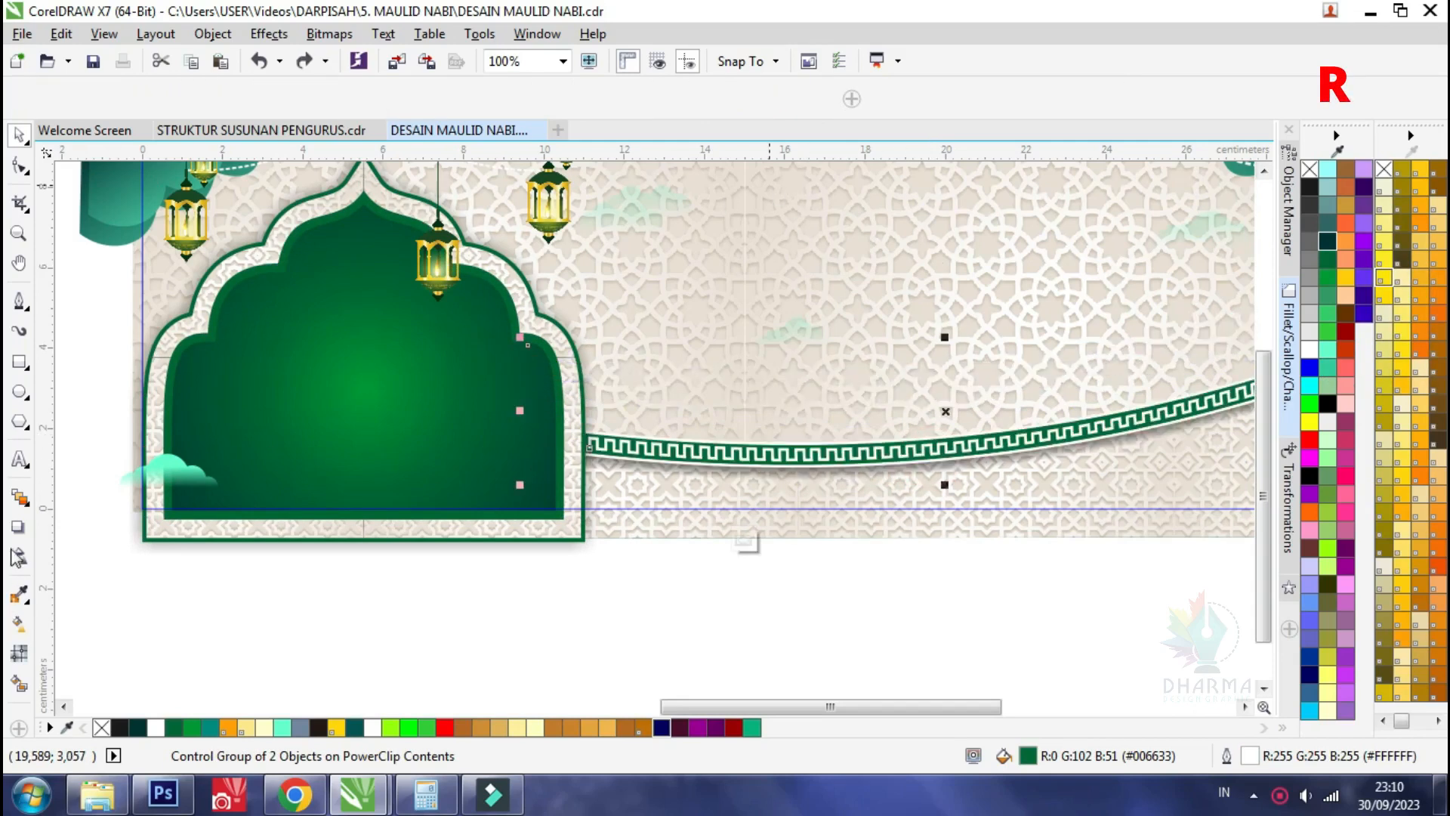
Clear the drop shadow from the curved Greek-key border strip and ungroup the strip
left_click(18, 526)
left_click(988, 99)
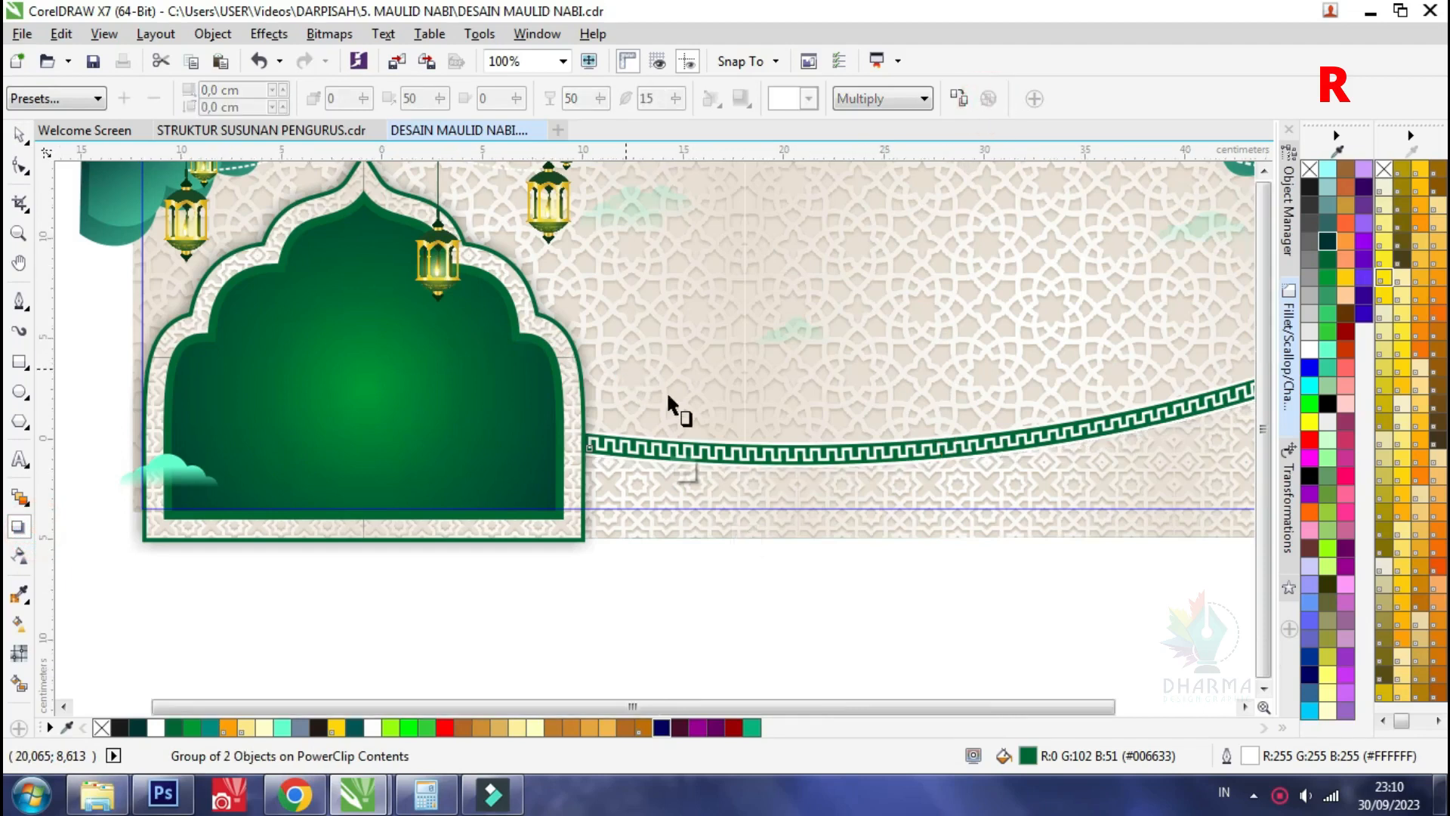
scroll(635, 381, "down", 1)
scroll(837, 417, "up", 1)
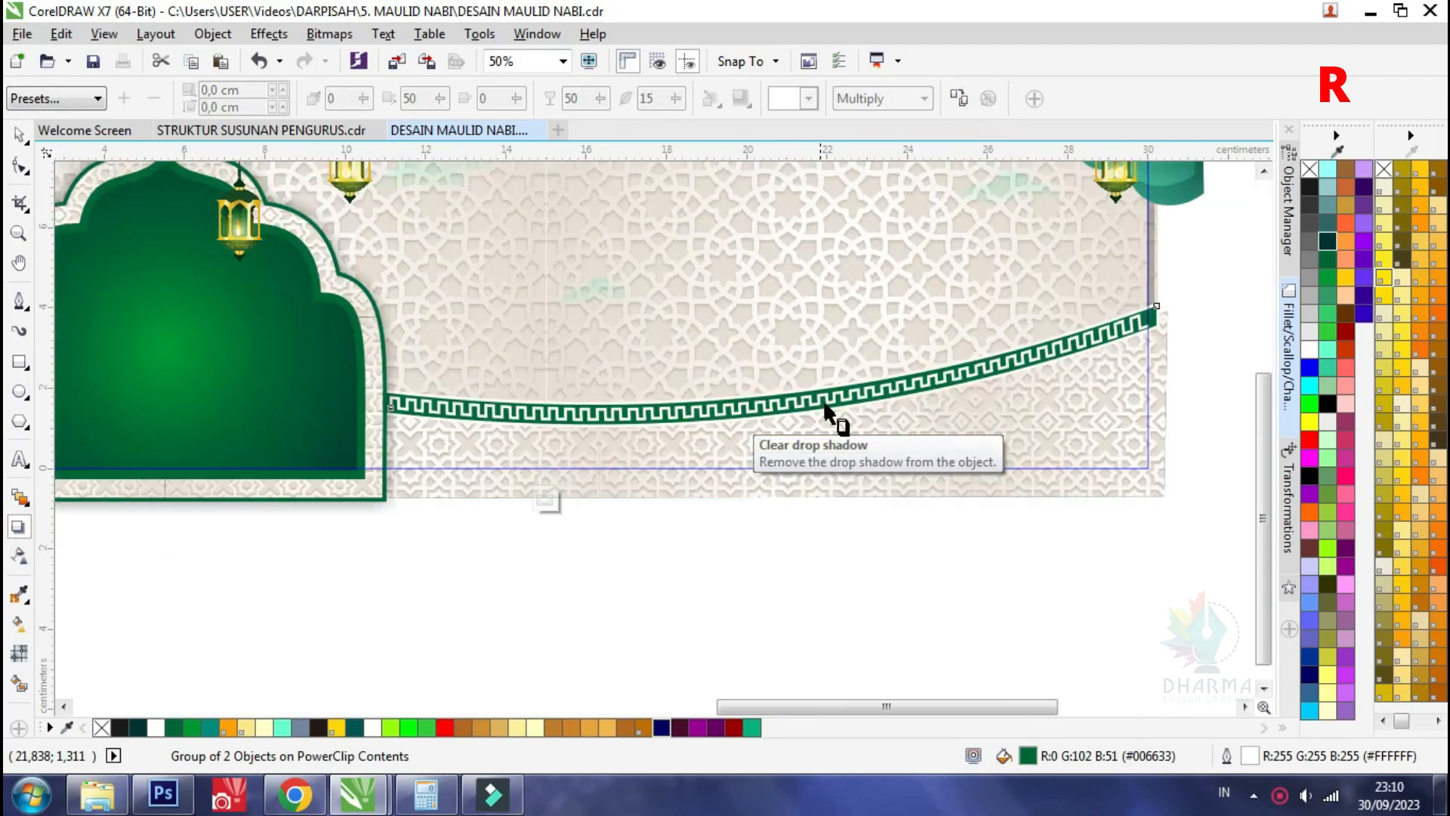
left_click(16, 138)
left_click(671, 98)
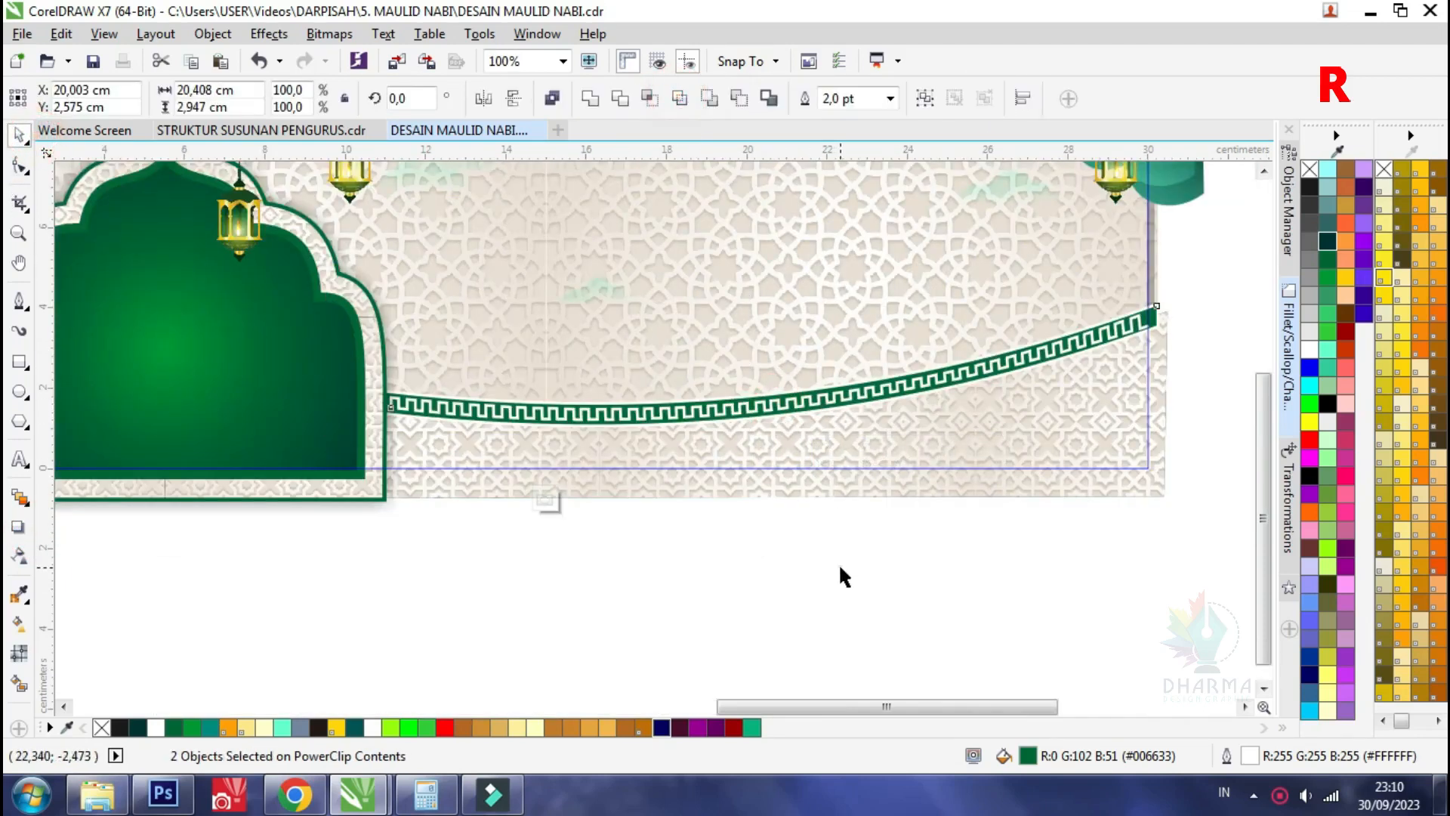
Try bright green #33CC33 as the outline of the Greek-key pattern on the curved border strip
left_click(842, 575)
scroll(794, 419, "up", 2)
left_click(771, 398)
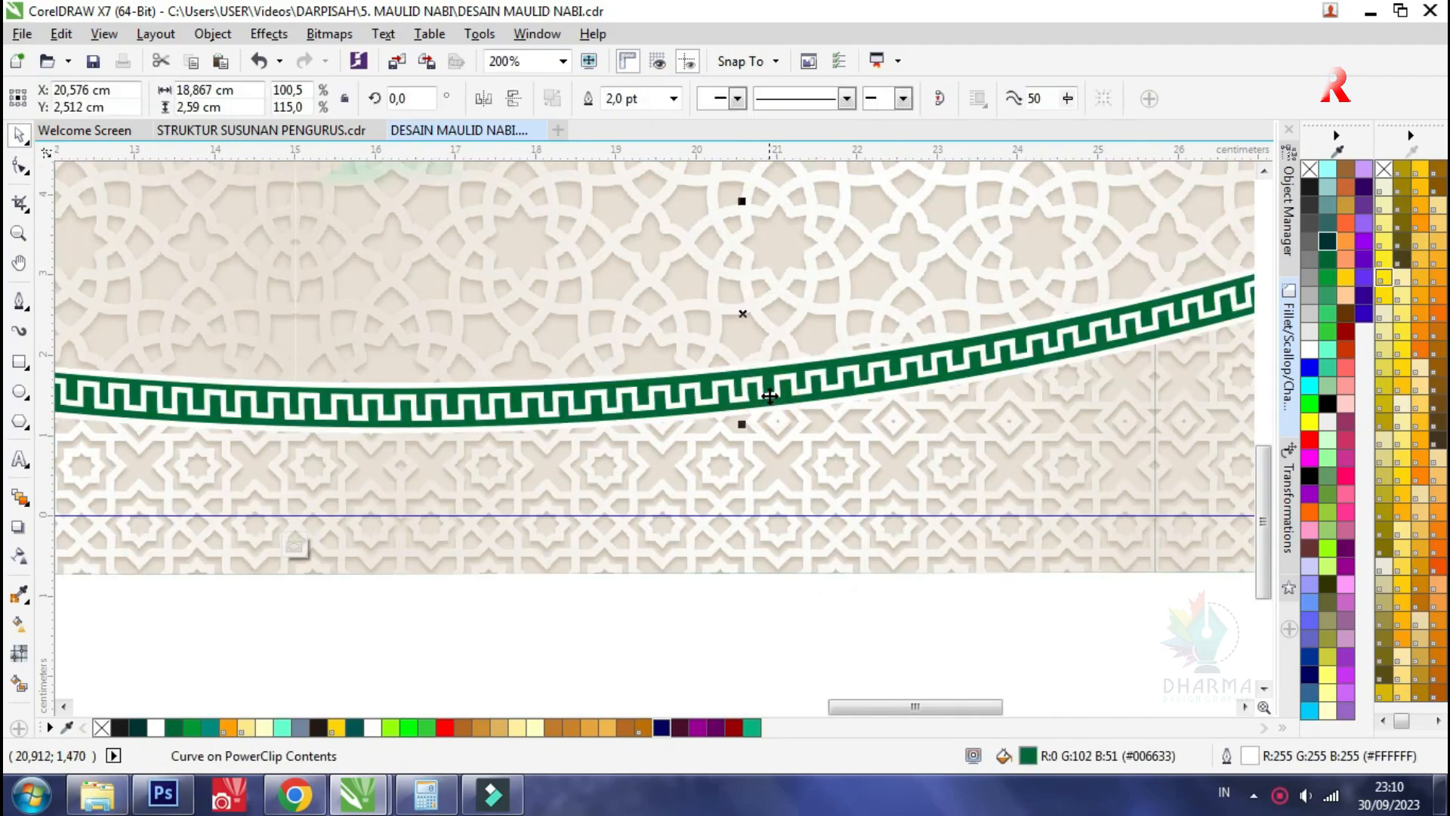
left_click(792, 640)
left_click(765, 394)
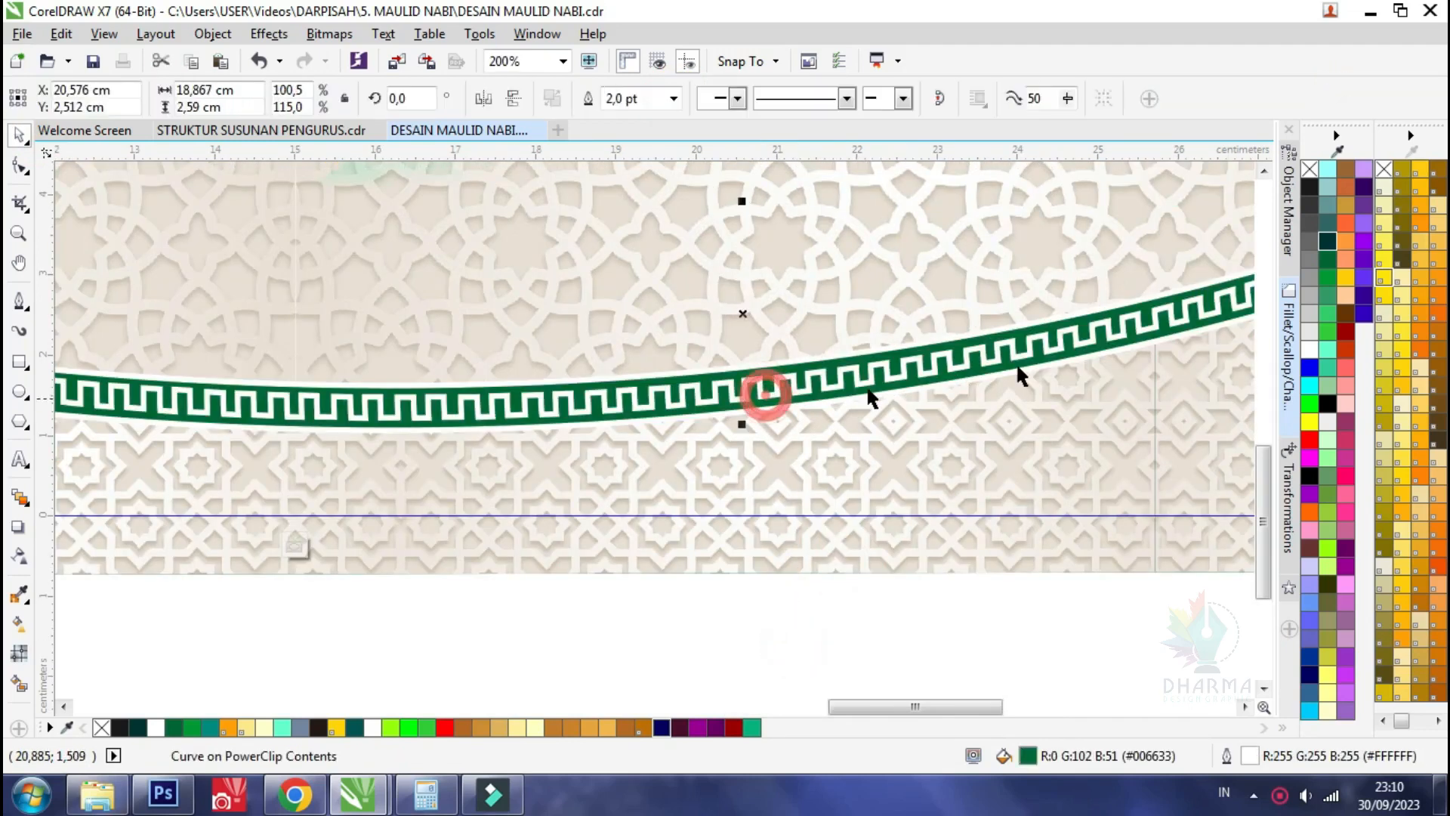
right_click(1329, 337)
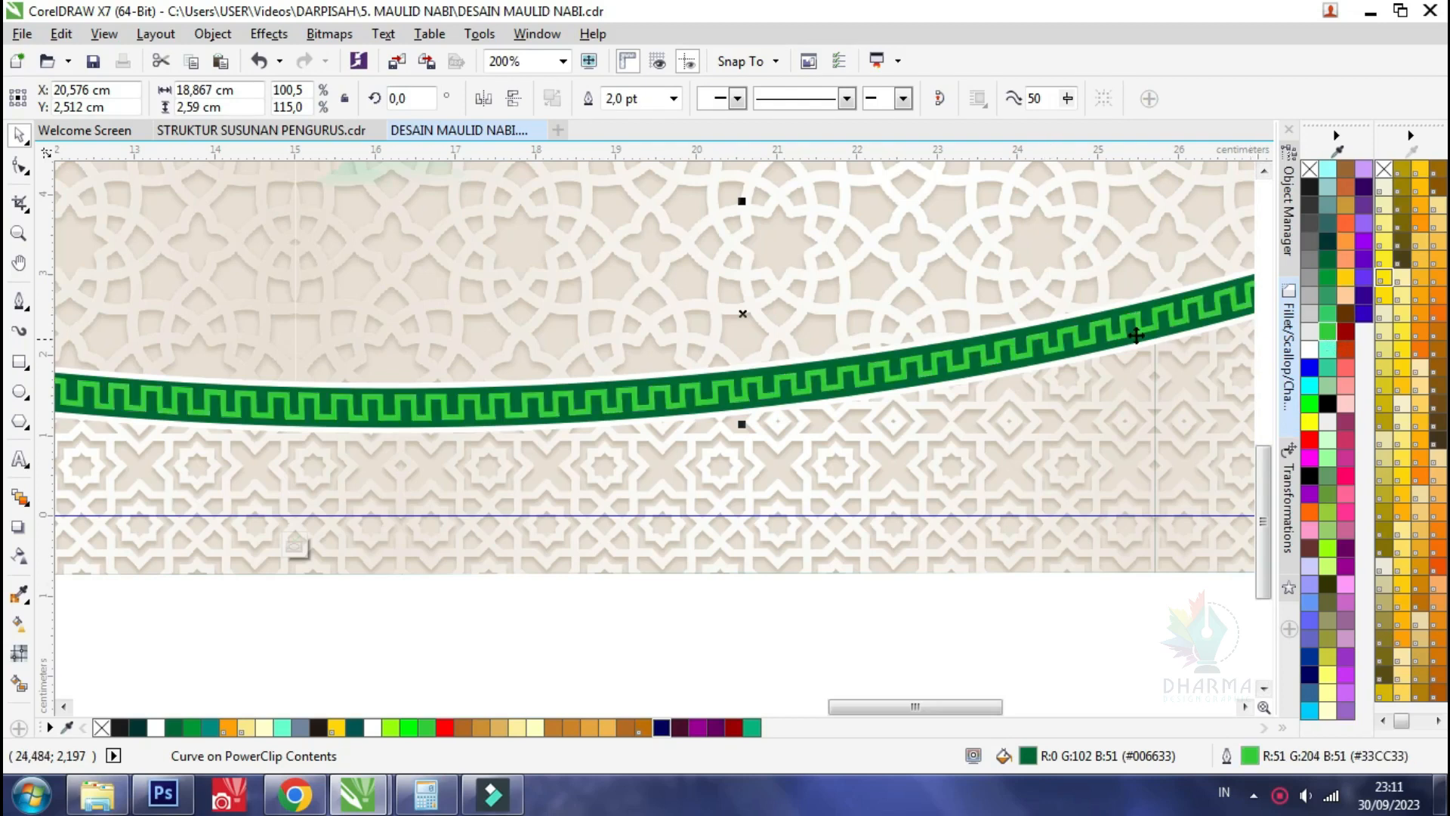
Try pale yellow #FFFF99 and PANTONE 5-1-3 C in turn as the fill and outline of the Greek-key pattern
left_click(1329, 696)
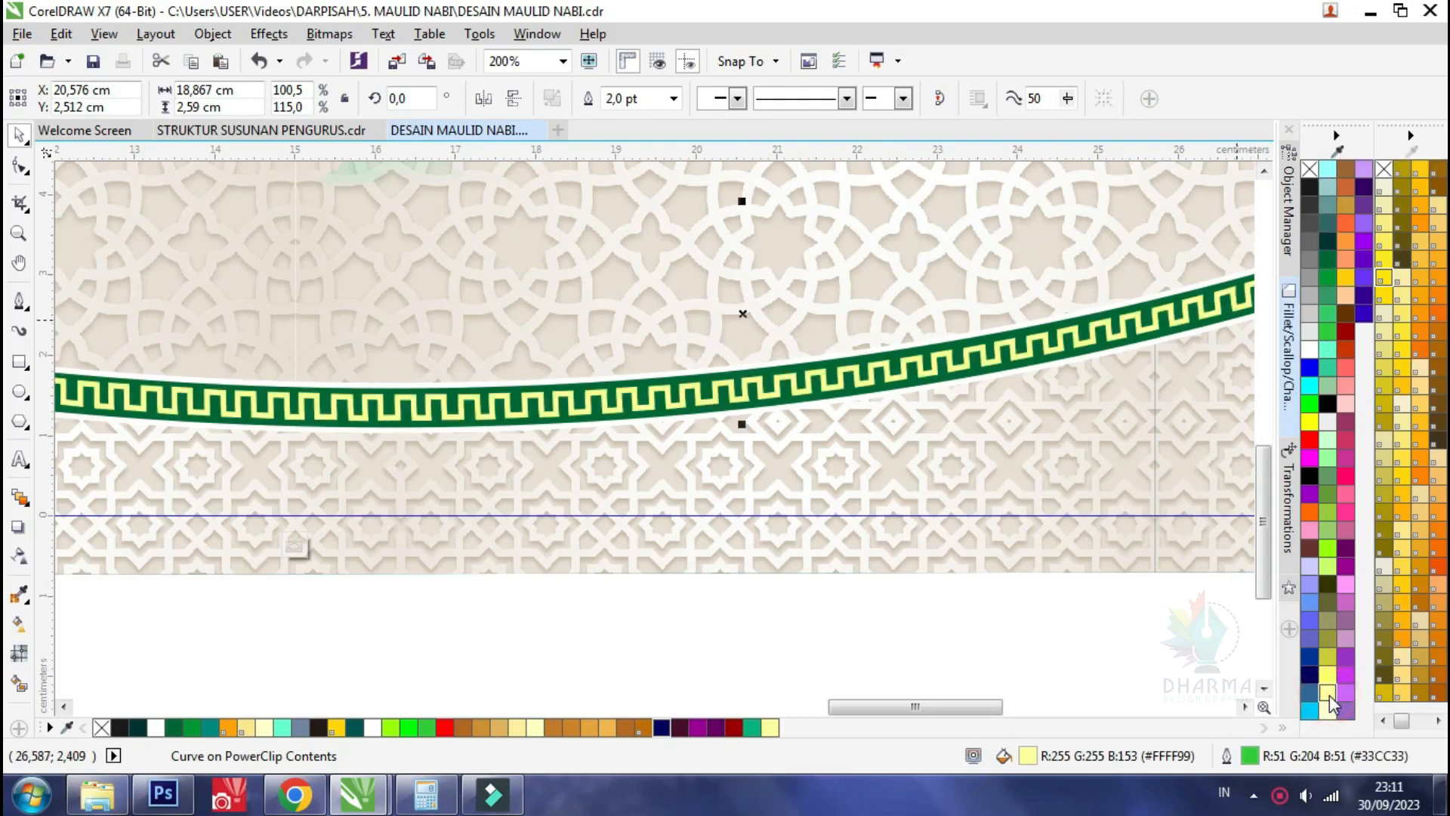
right_click(1329, 697)
scroll(786, 402, "down", 2)
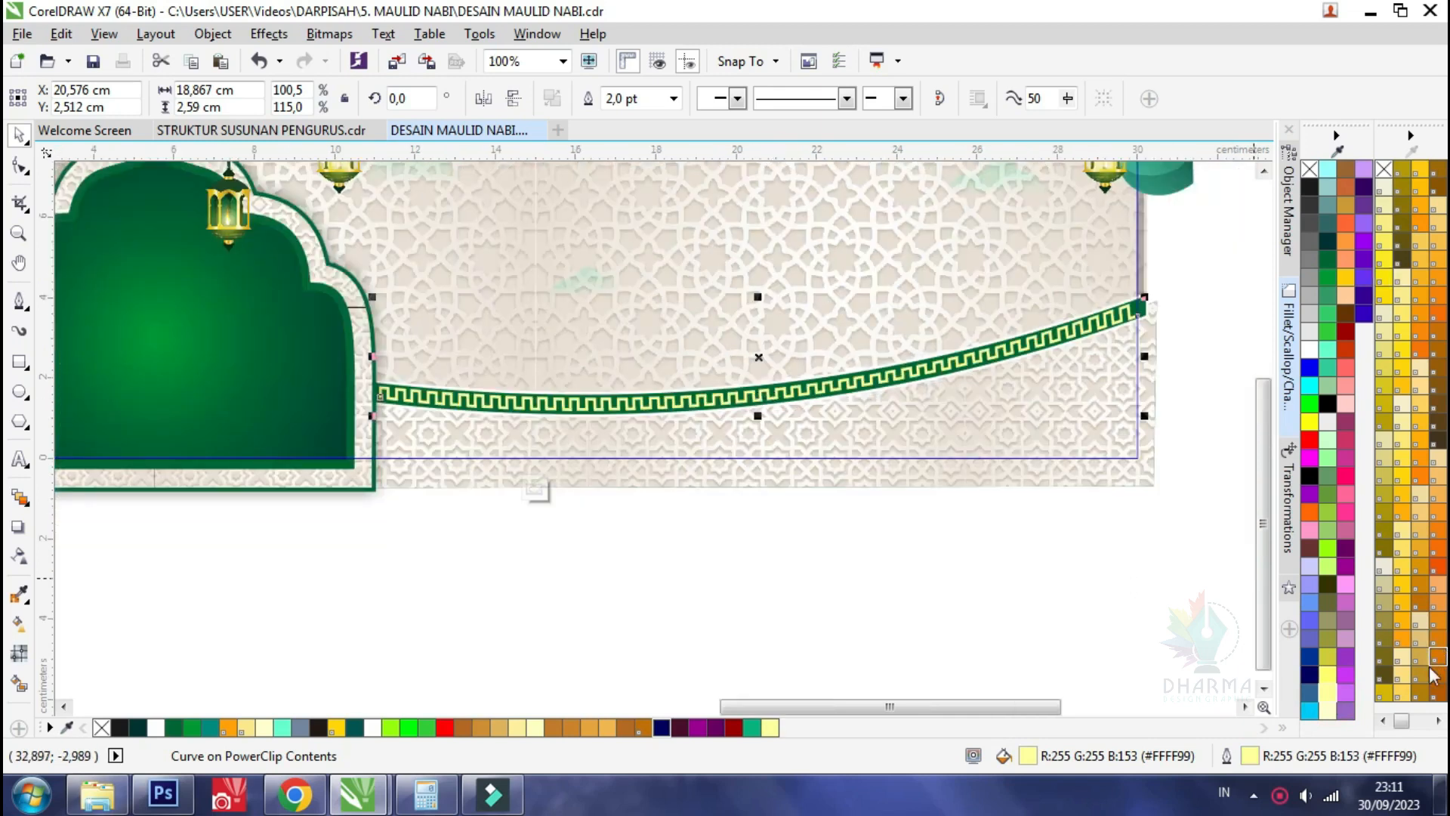
left_click(1407, 697)
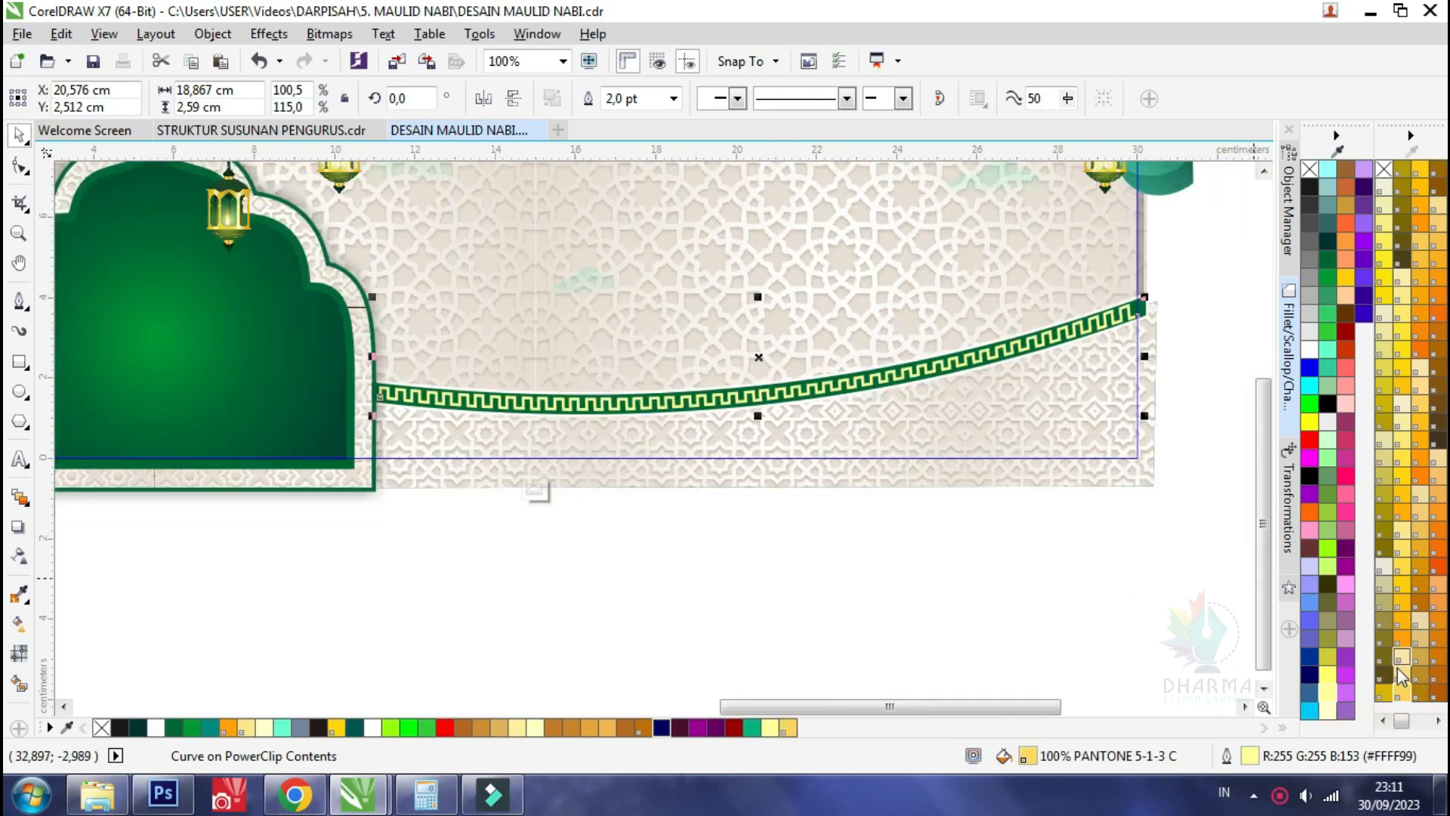
right_click(1406, 696)
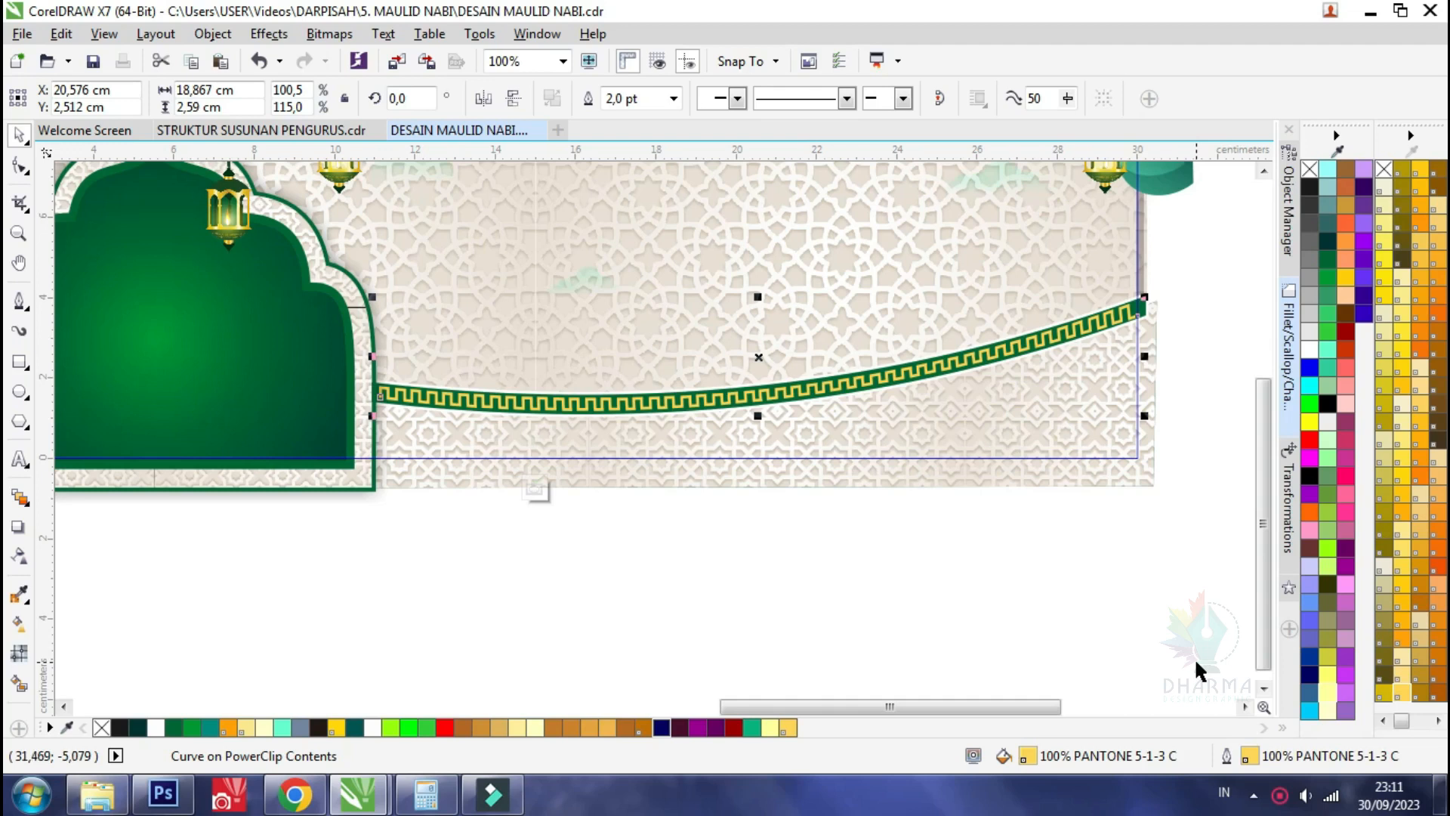
Undo the yellow and green recolors of the Greek-key pattern
key("ctrl+z")
key("ctrl+z")
key("ctrl+z")
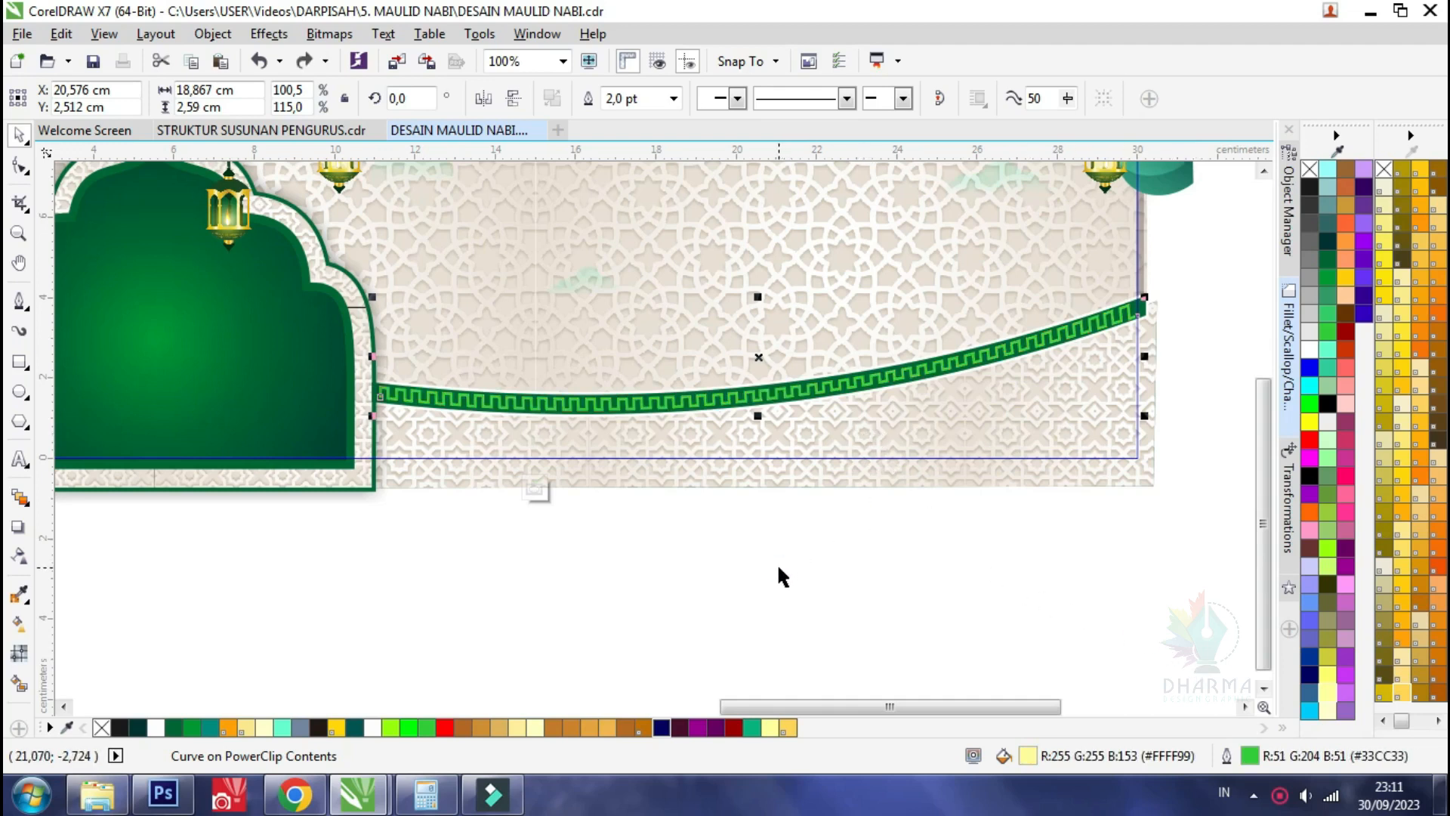
key("ctrl+z")
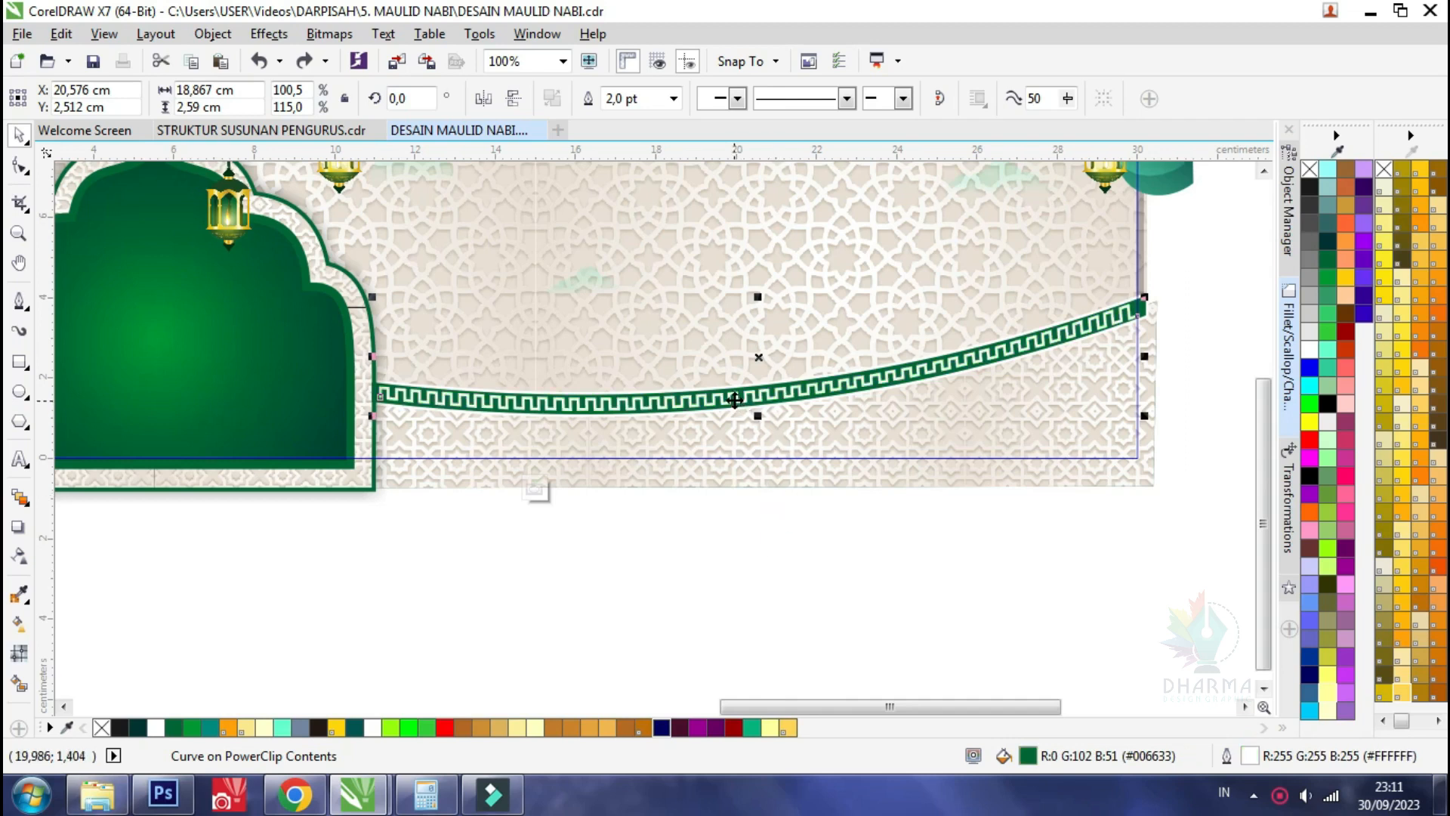
Select the patterned panel below the curved strip and open its PowerClip contents for editing
scroll(735, 401, "up", 1)
left_click(751, 470)
scroll(753, 472, "down", 1)
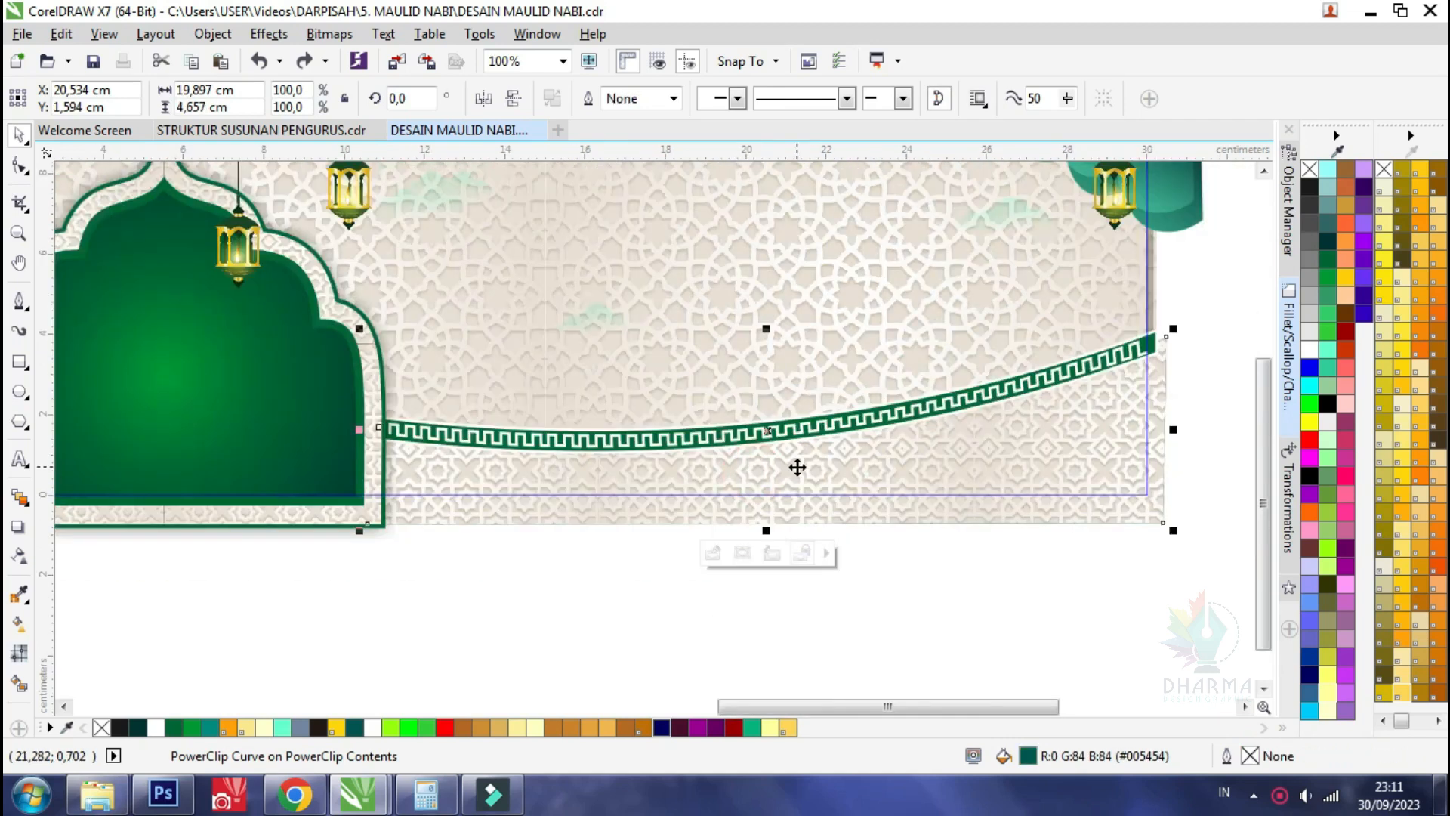
scroll(797, 467, "down", 1)
scroll(865, 467, "up", 1)
left_click_drag(868, 466, 899, 546)
scroll(837, 478, "up", 1)
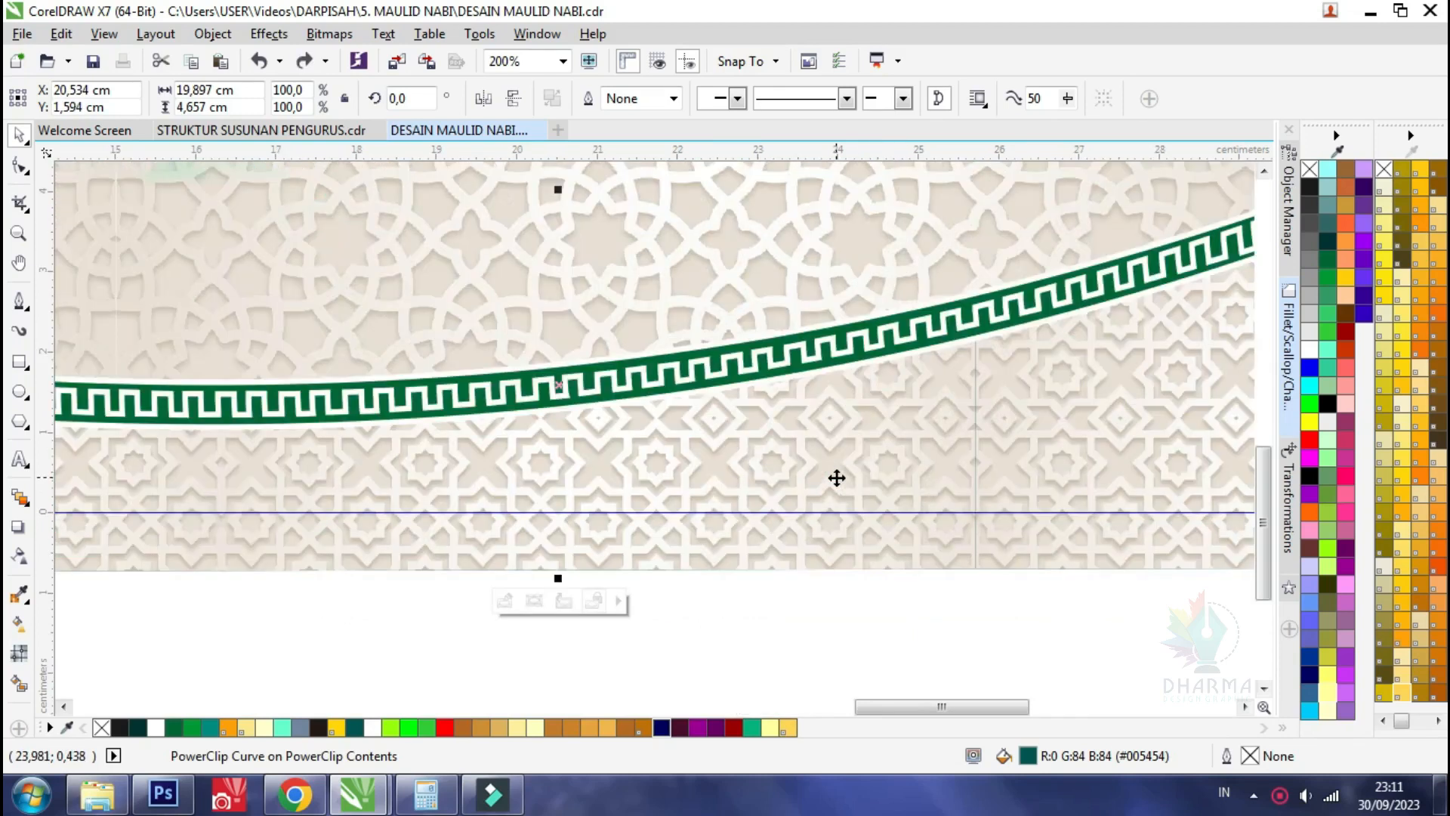
scroll(837, 478, "down", 1)
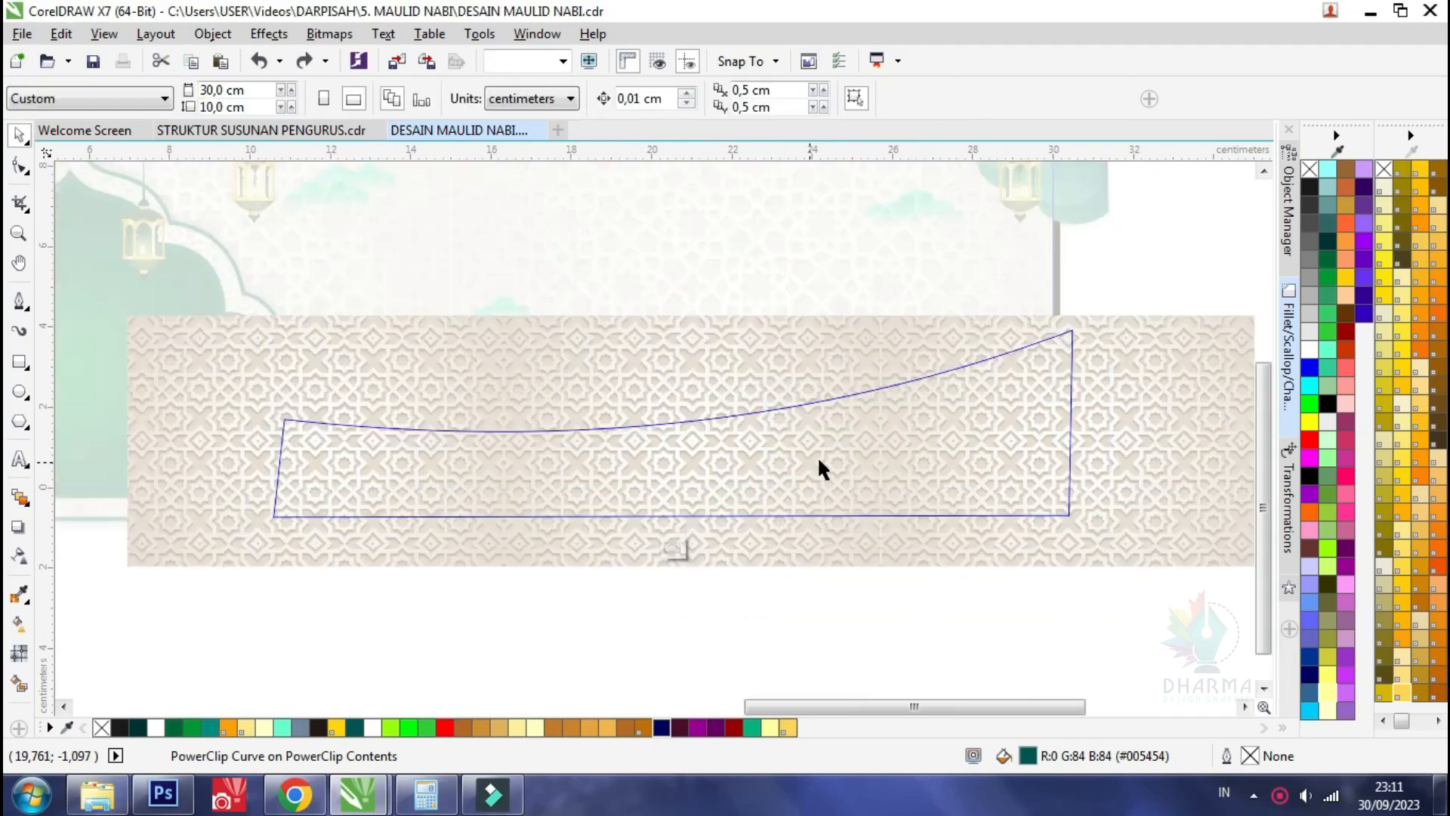
Try moving the pattern bitmap tiles inside the lower panel upward, undoing each move
left_click(817, 455)
left_click(707, 375)
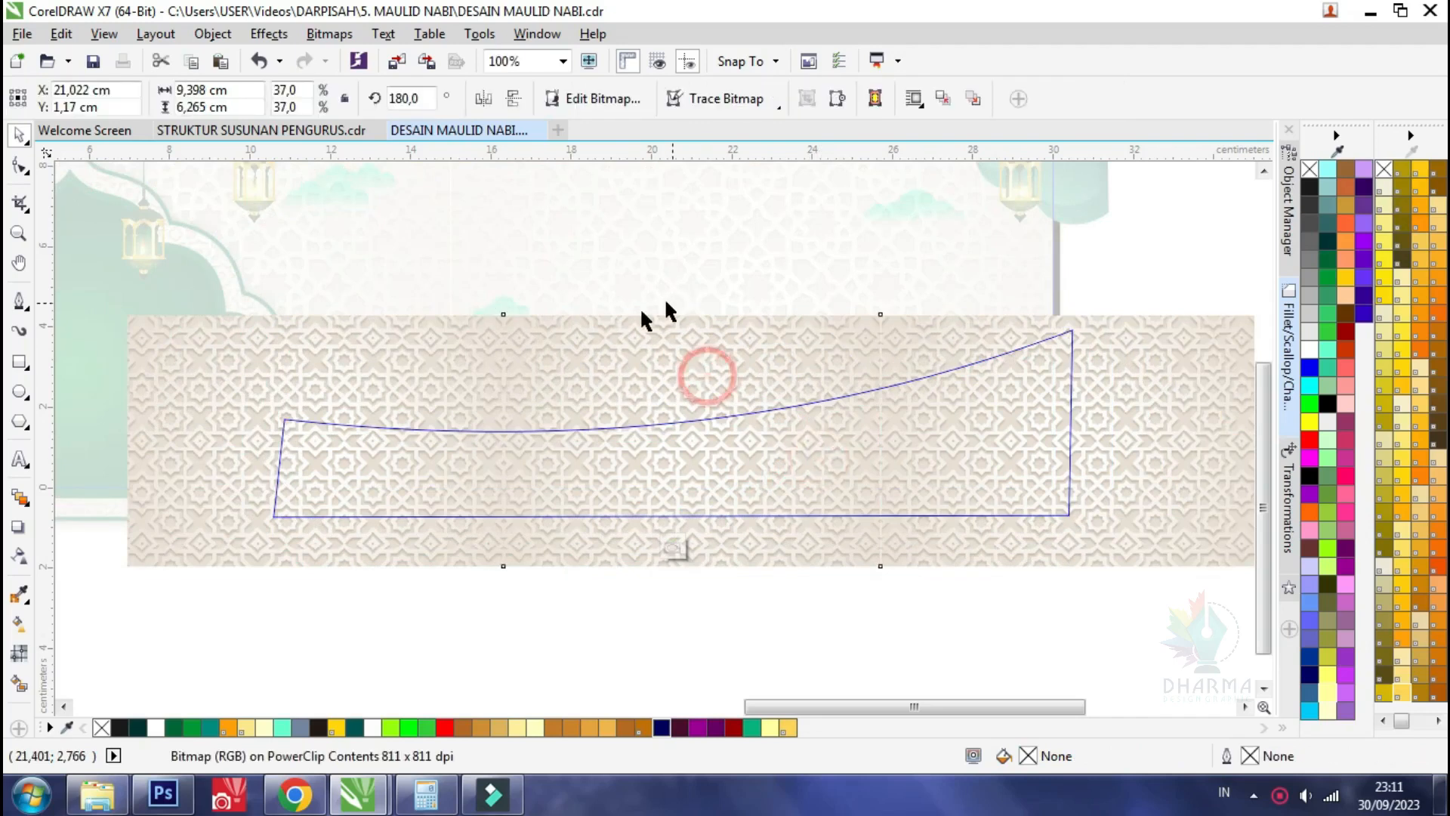
left_click_drag(391, 391, 395, 336)
key("ctrl+z")
left_click_drag(712, 382, 704, 277)
key("ctrl+z")
left_click_drag(1109, 463, 1129, 381)
key("ctrl+z")
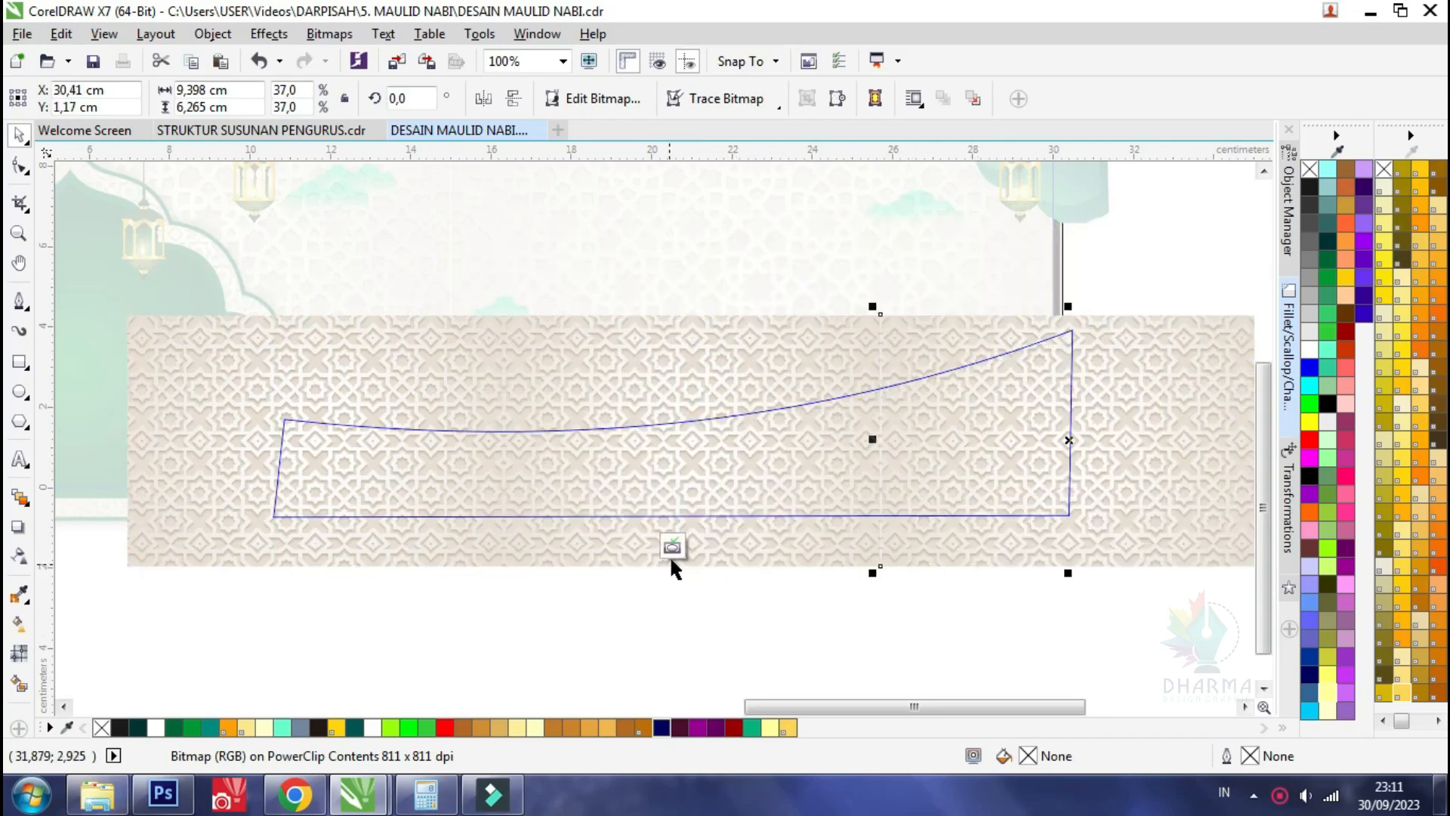
Finish editing the lower panel's contents and undo the ungrouping and shadow removal on the curved strip
left_click(669, 555)
key("ctrl+z")
key("ctrl+z")
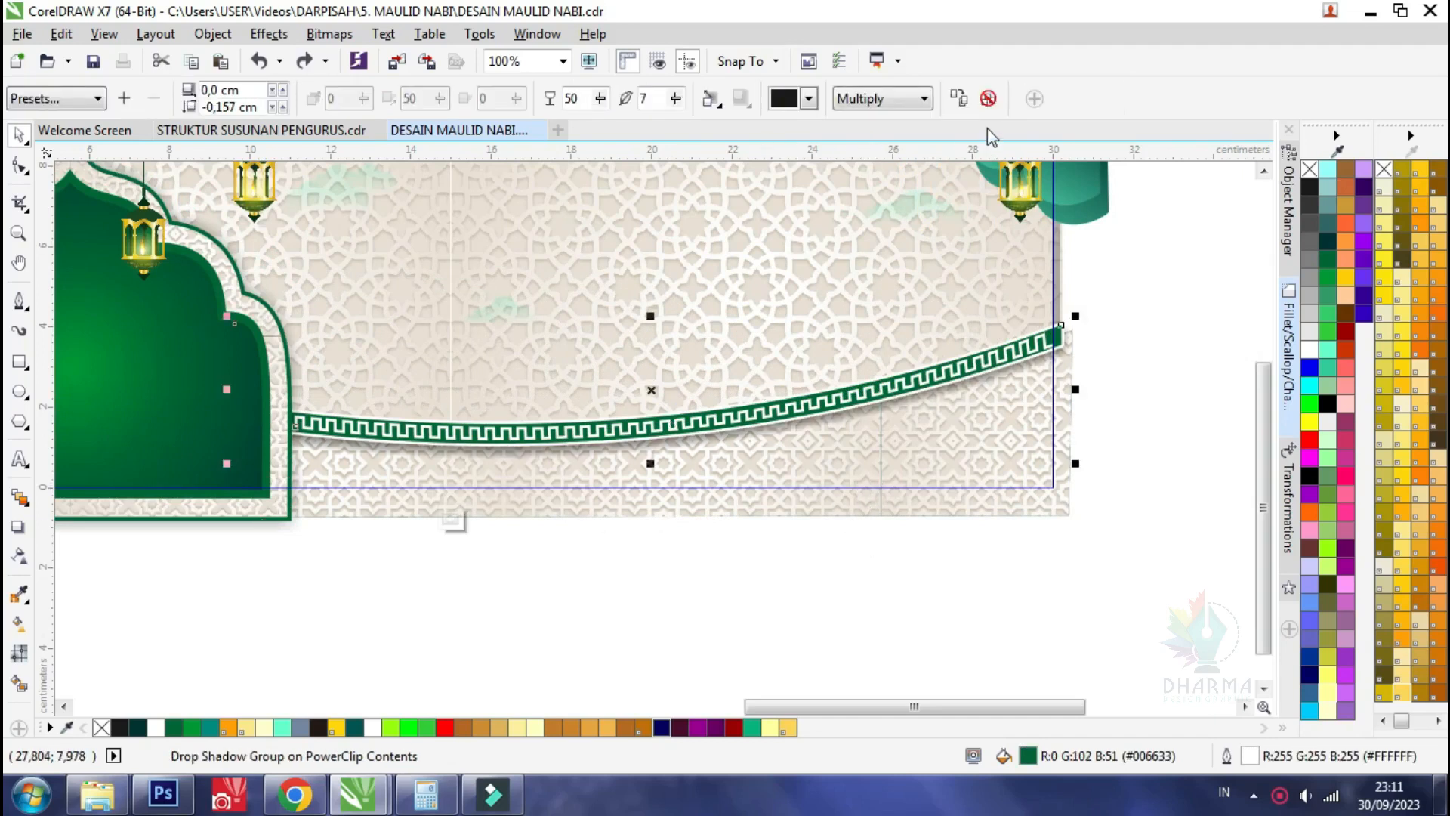
scroll(669, 476, "up", 2)
scroll(627, 423, "down", 2)
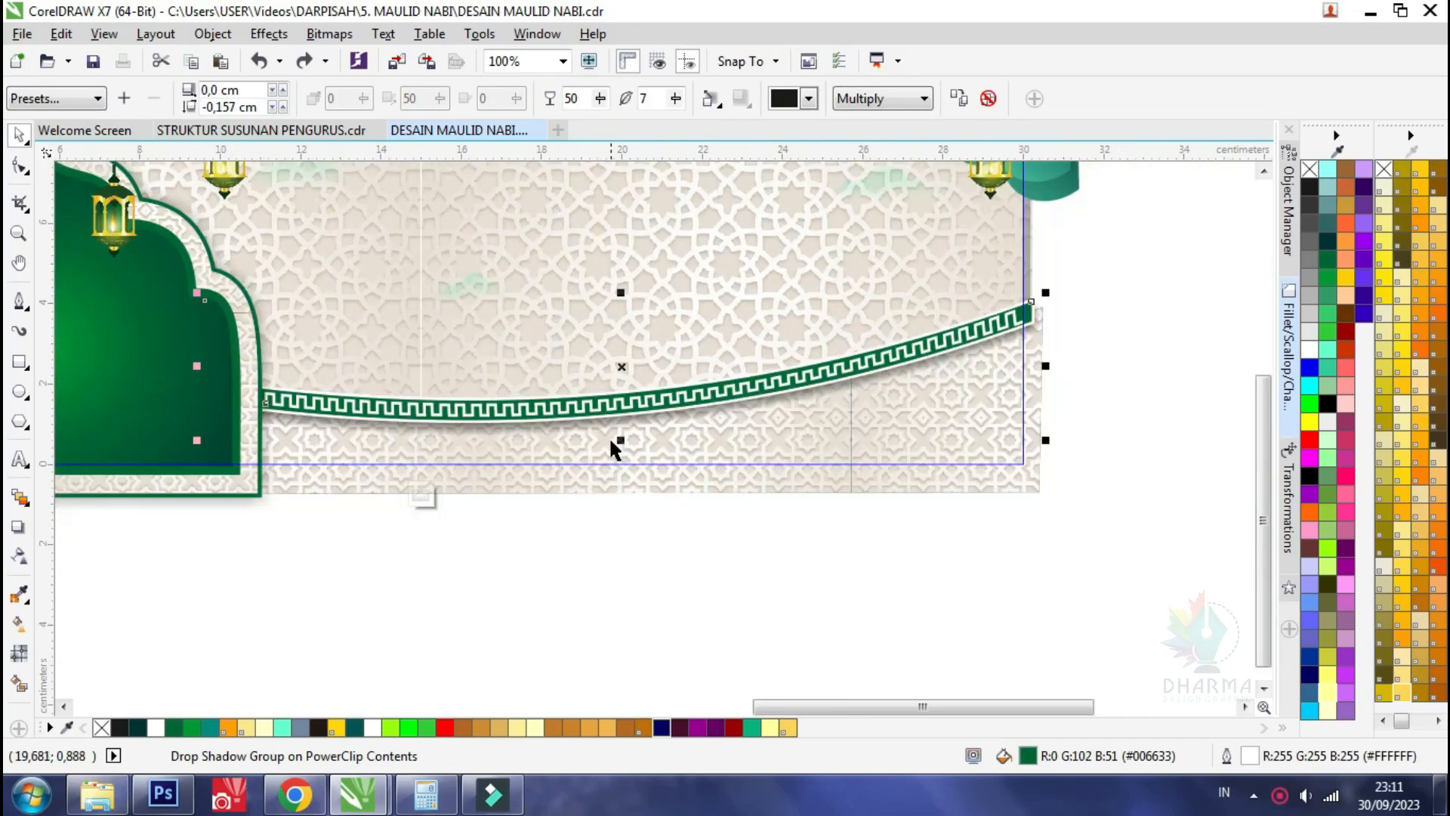
Examine the gradient fill of the banner's upper-right scalloped drape with Interactive Fill, and finish editing the banner's PowerClip contents
key("Tab")
scroll(860, 596, "down", 2)
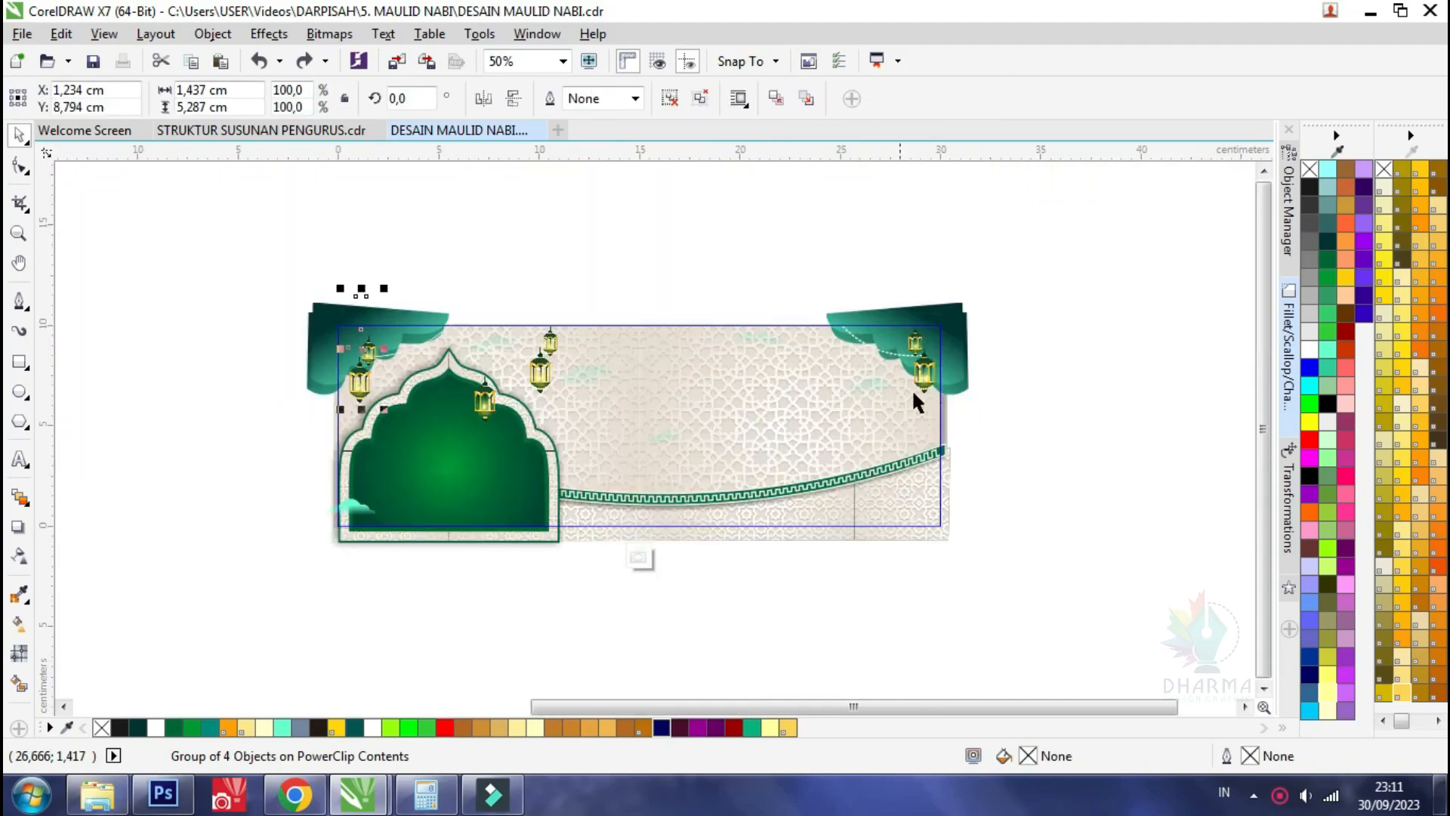
scroll(940, 301, "up", 4)
left_click(939, 301)
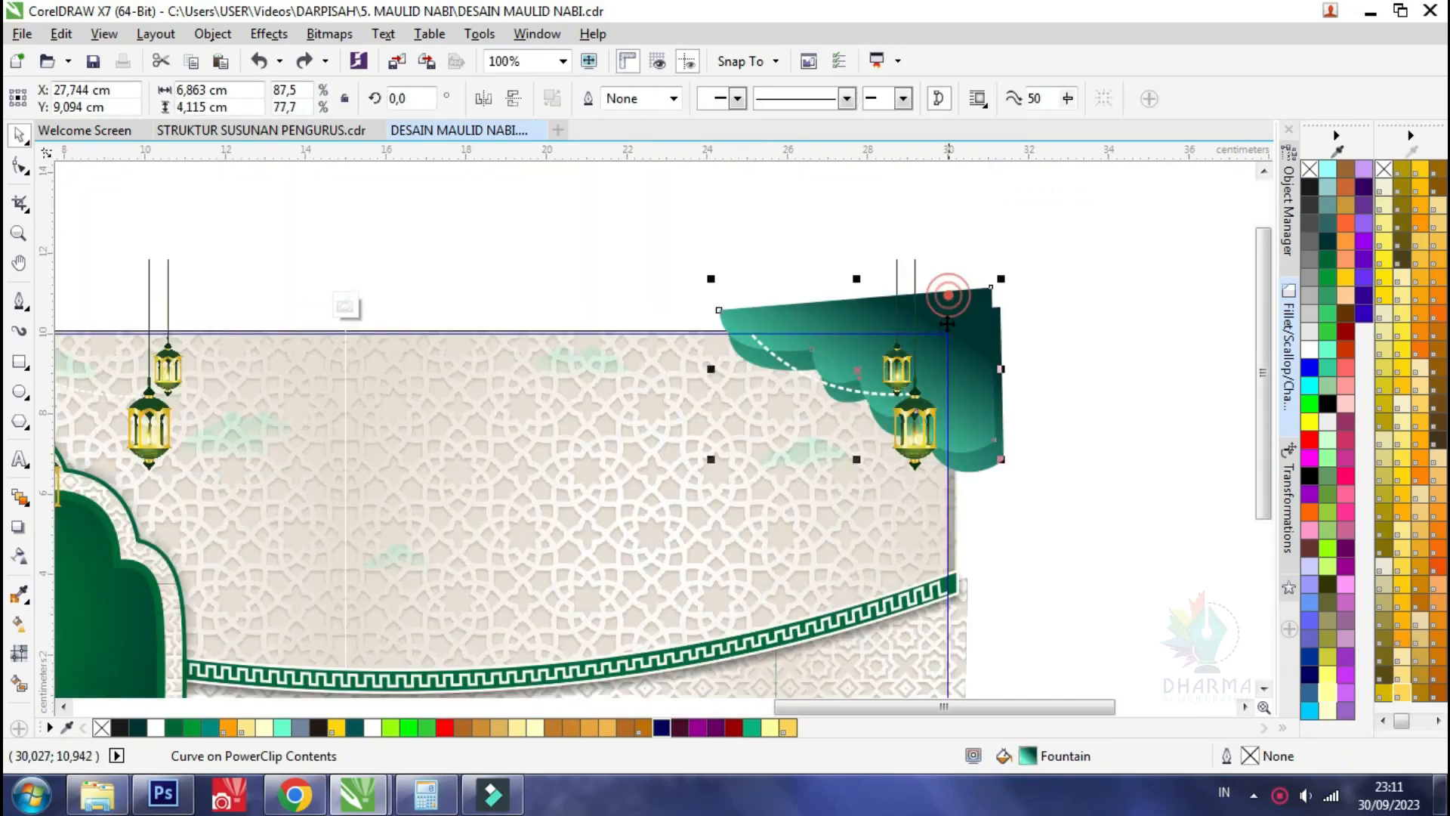
left_click(18, 526)
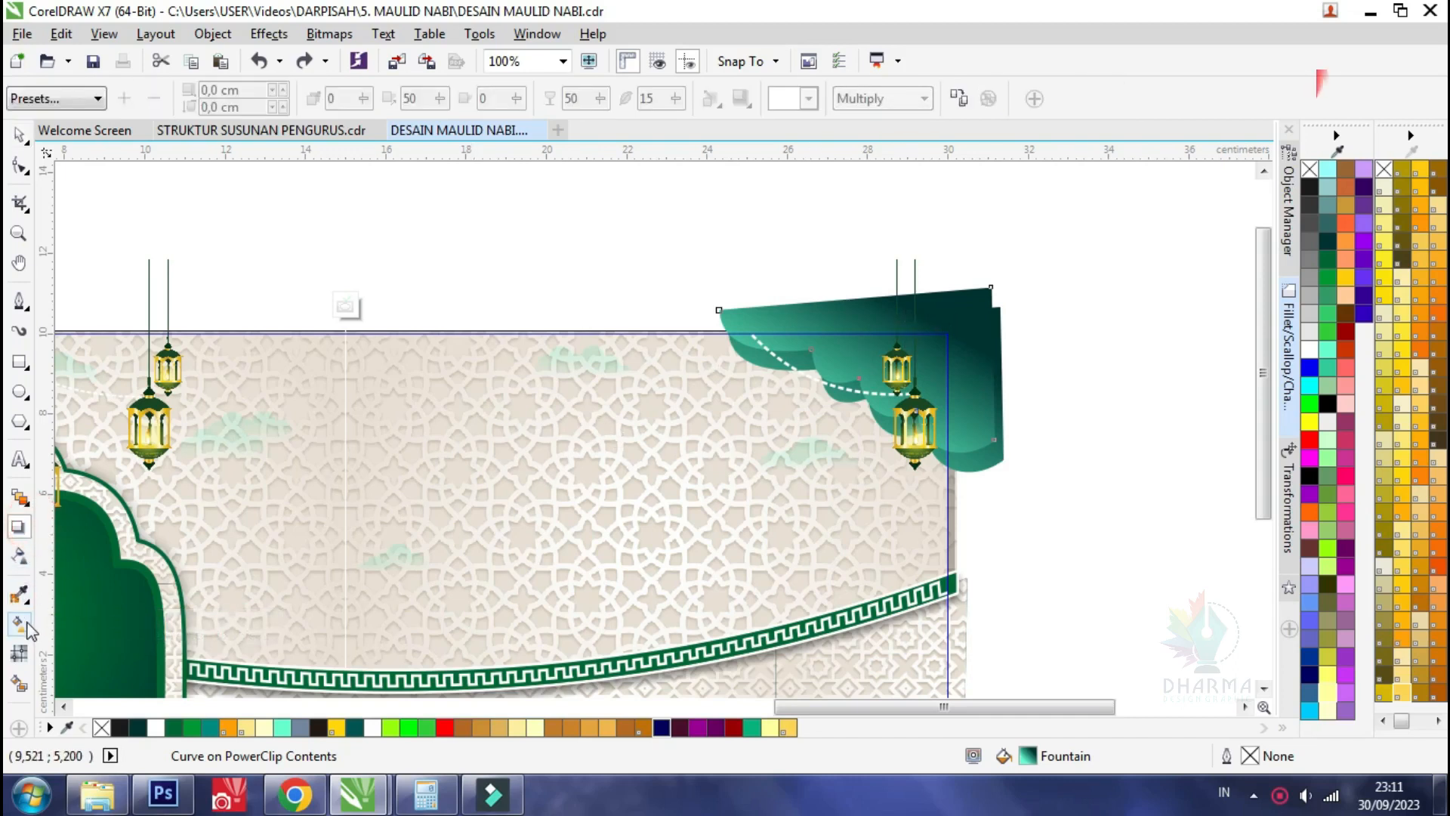
left_click(28, 625)
left_click(926, 315)
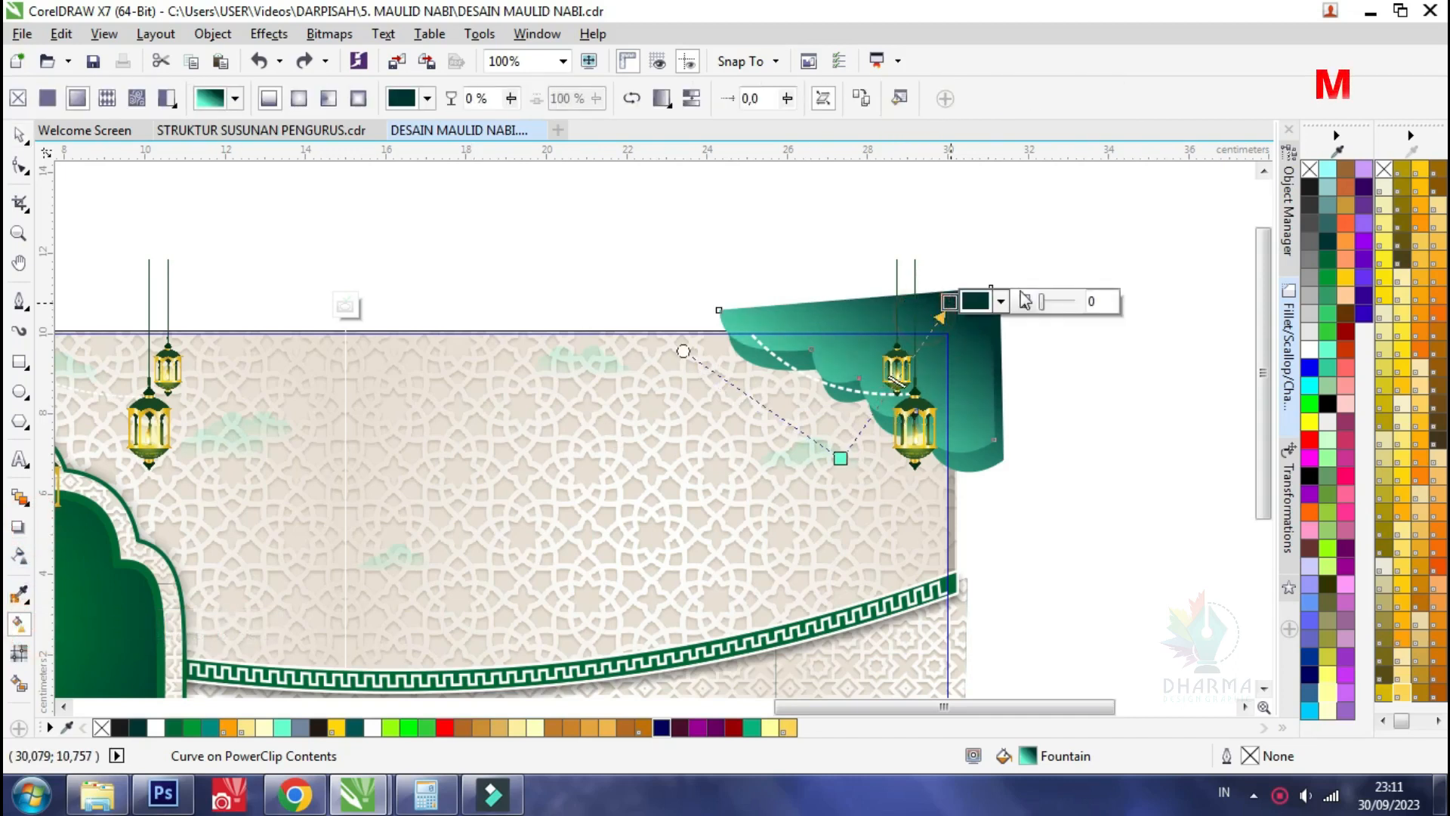
left_click(985, 390, "ctrl")
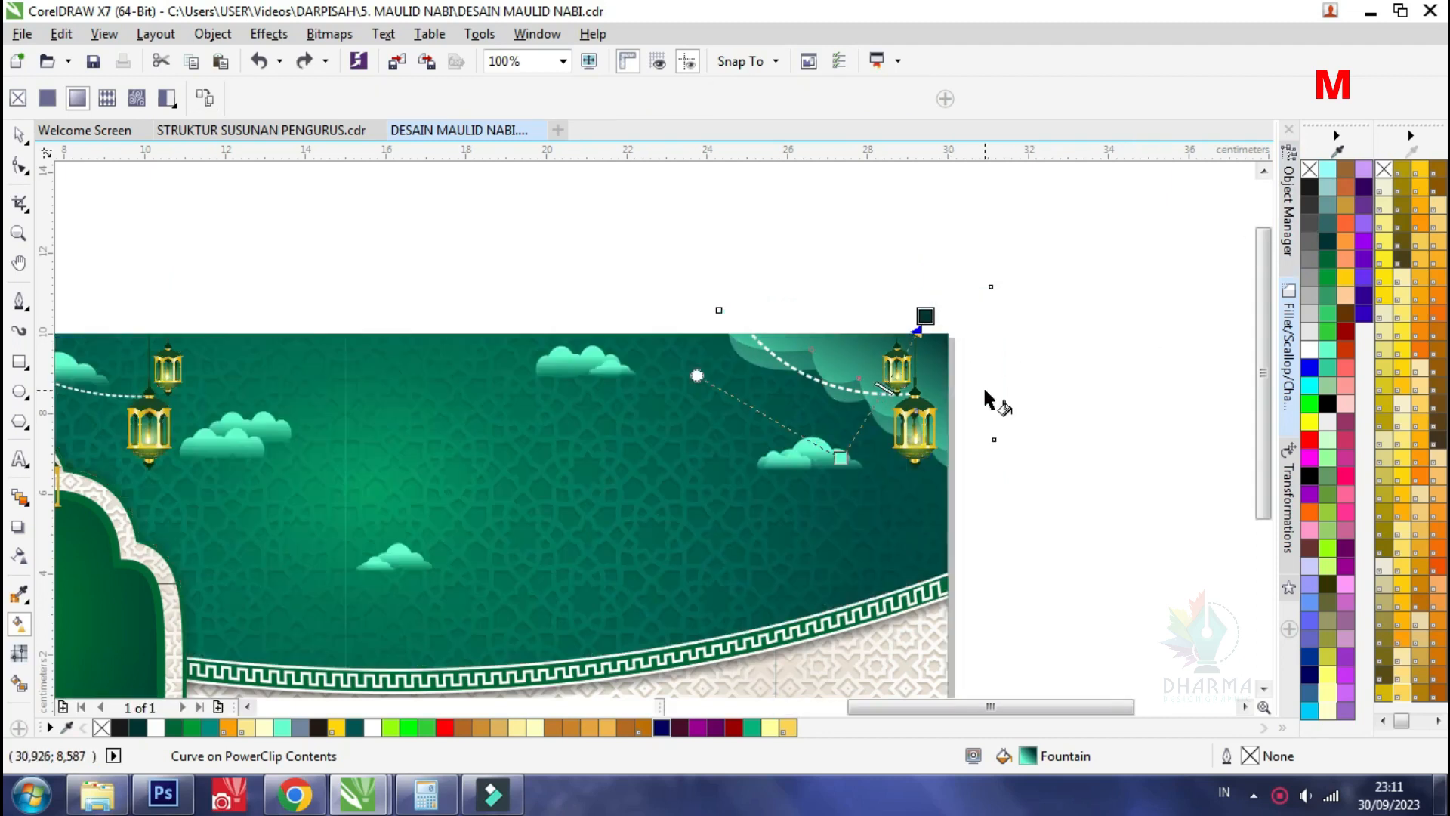
Move the green-domed mosque picture from beside the page into the arch on the banner
scroll(994, 390, "down", 1)
scroll(985, 389, "down", 1)
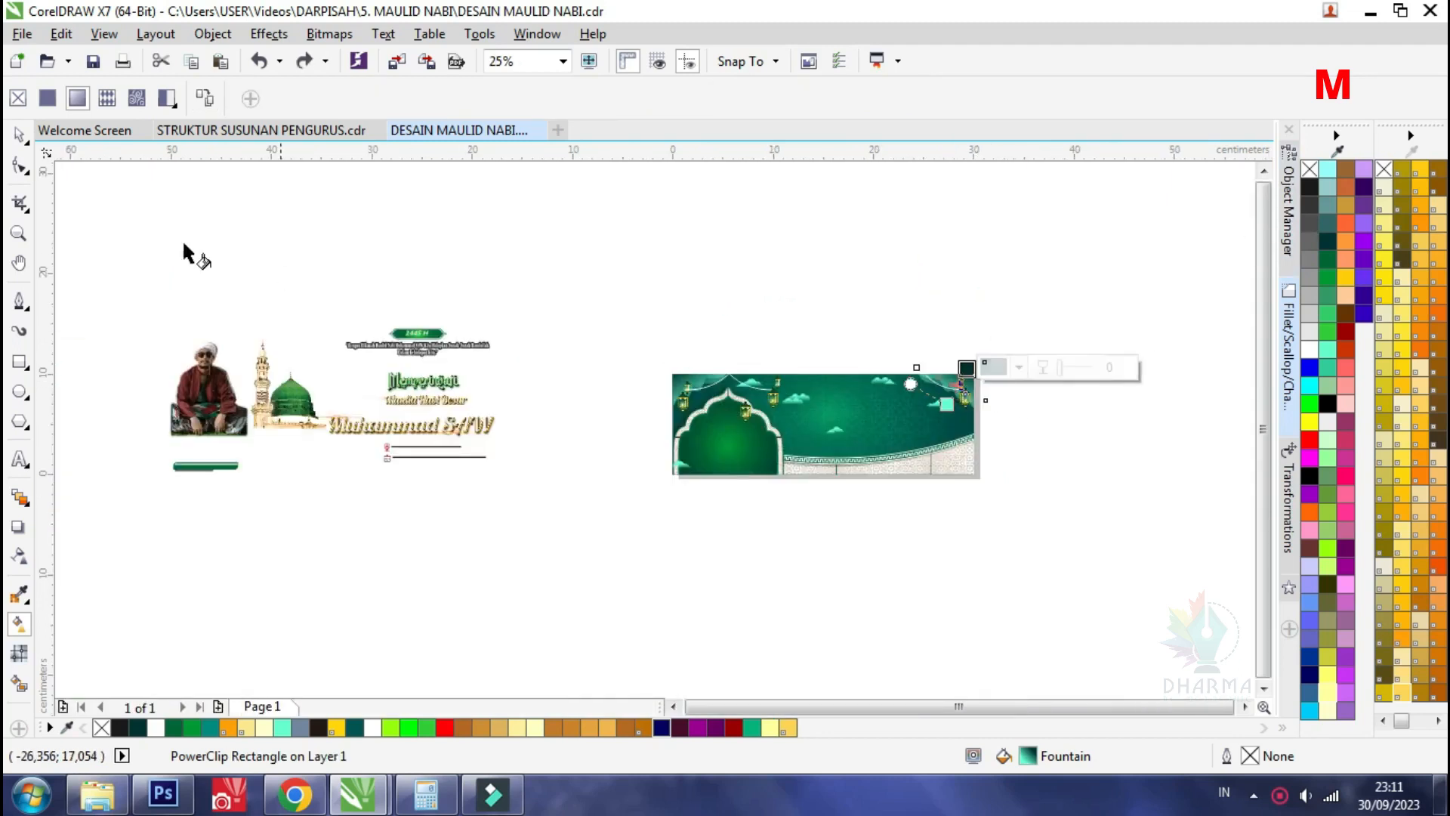
left_click(19, 135)
left_click(121, 252)
left_click_drag(276, 419, 740, 450)
scroll(741, 488, "up", 2)
left_click_drag(736, 451, 723, 459)
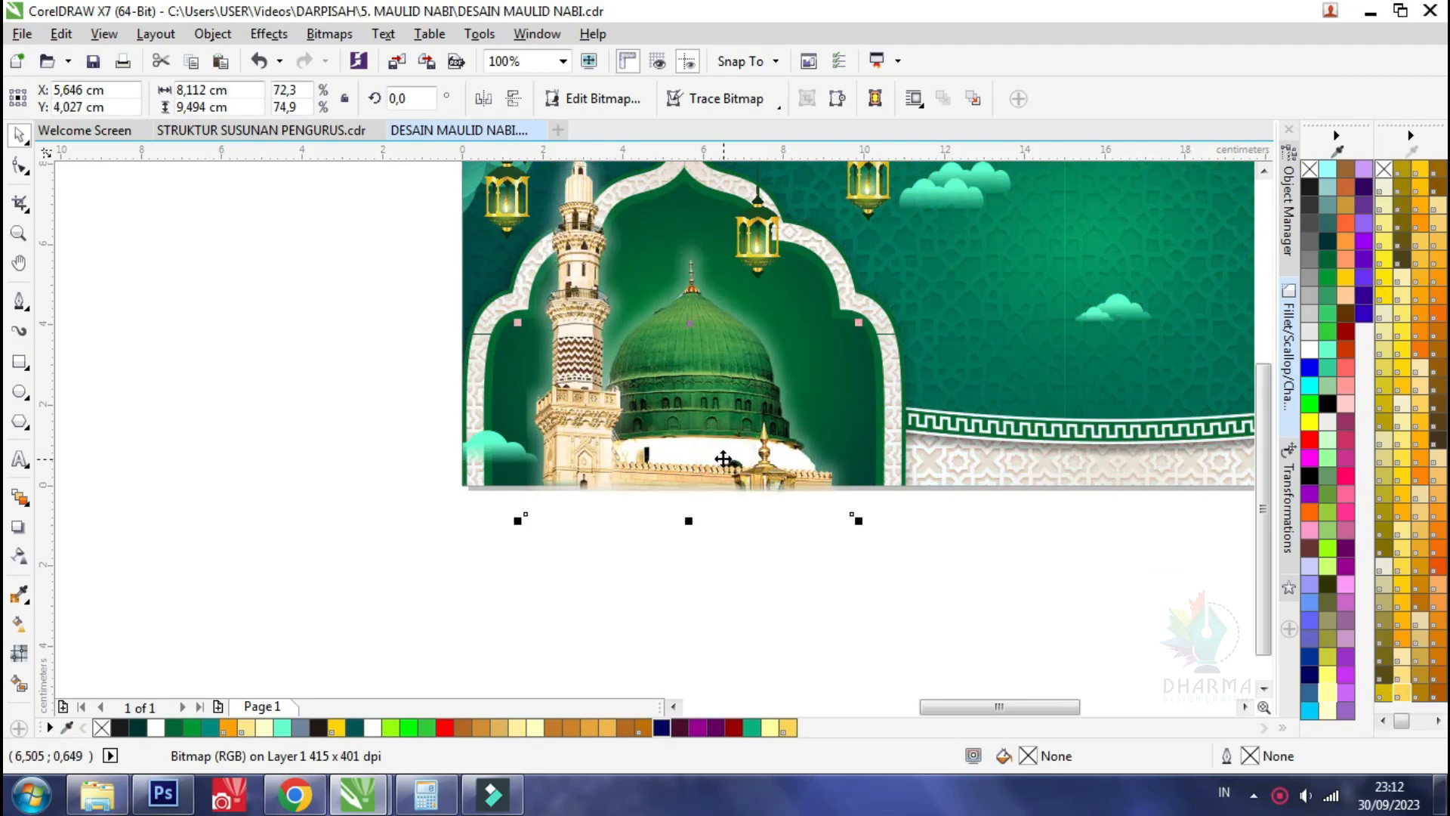
Place the mosque picture inside the banner rectangle with PowerClip
scroll(654, 402, "down", 1)
right_click(657, 403)
left_click(746, 151)
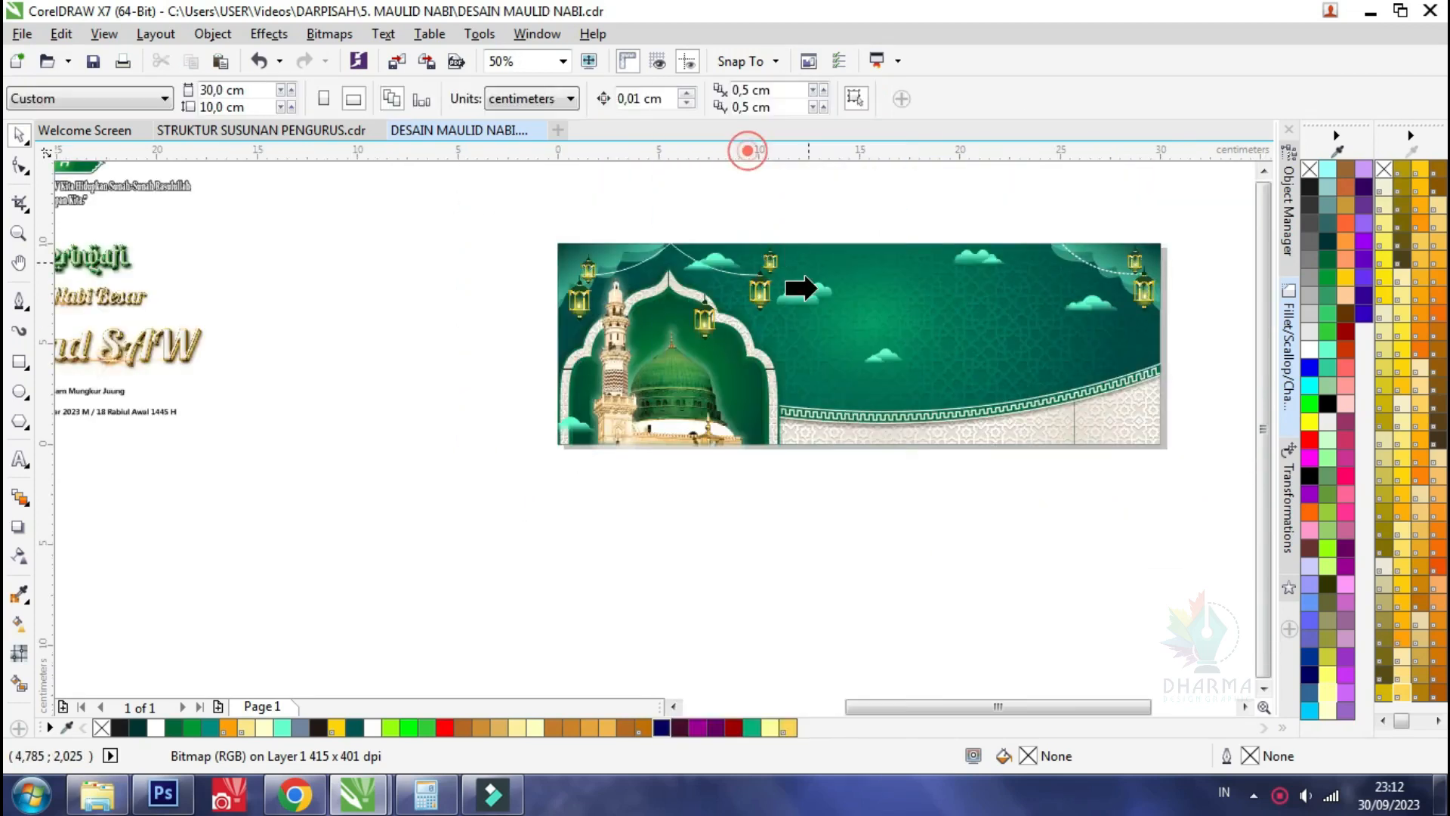
left_click(944, 371)
Move the seated man's photo from beside the page onto the arch, in front of the mosque
scroll(538, 385, "down", 2)
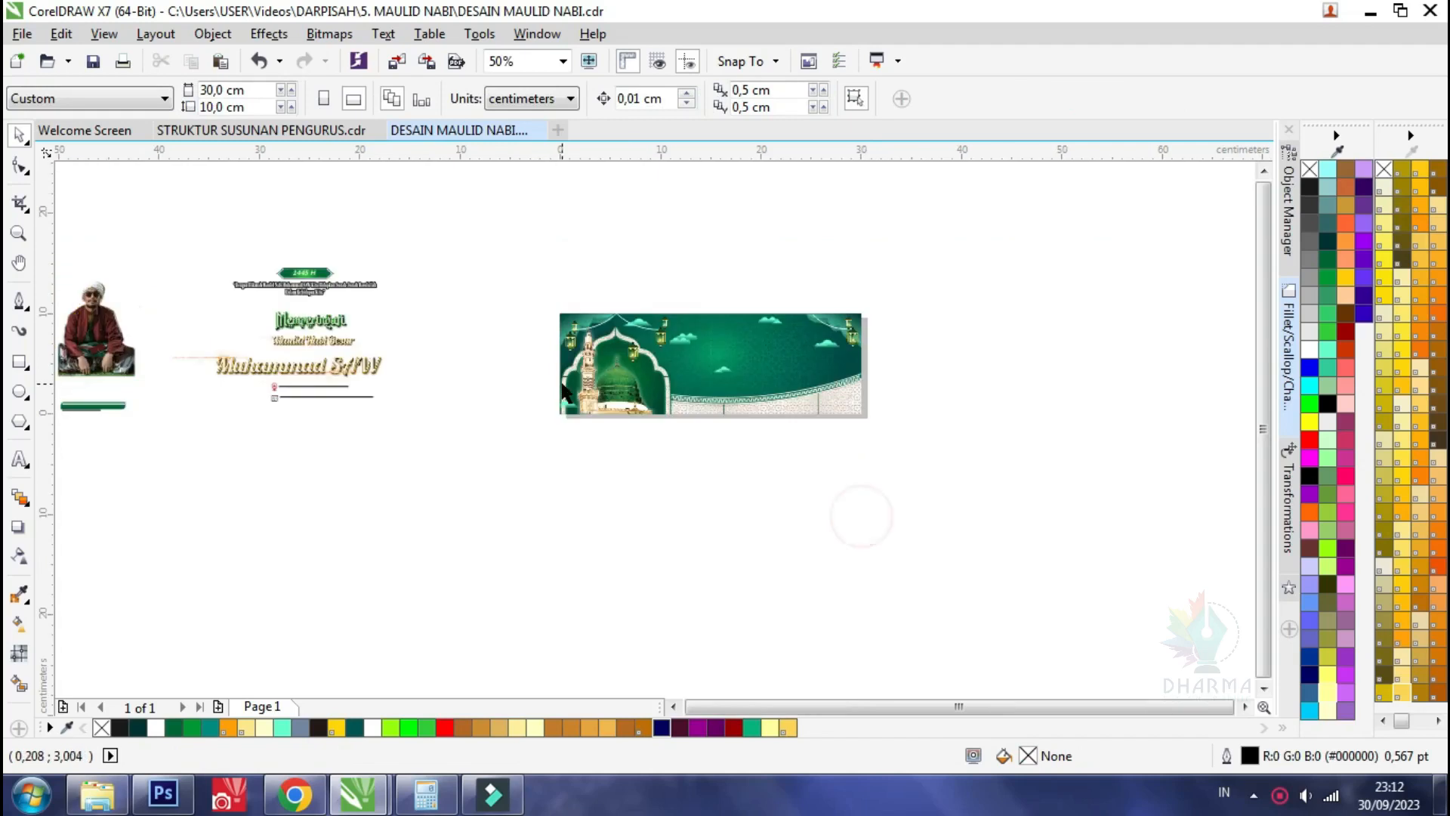
scroll(266, 361, "up", 1)
left_click_drag(388, 371, 873, 431)
scroll(934, 408, "up", 2)
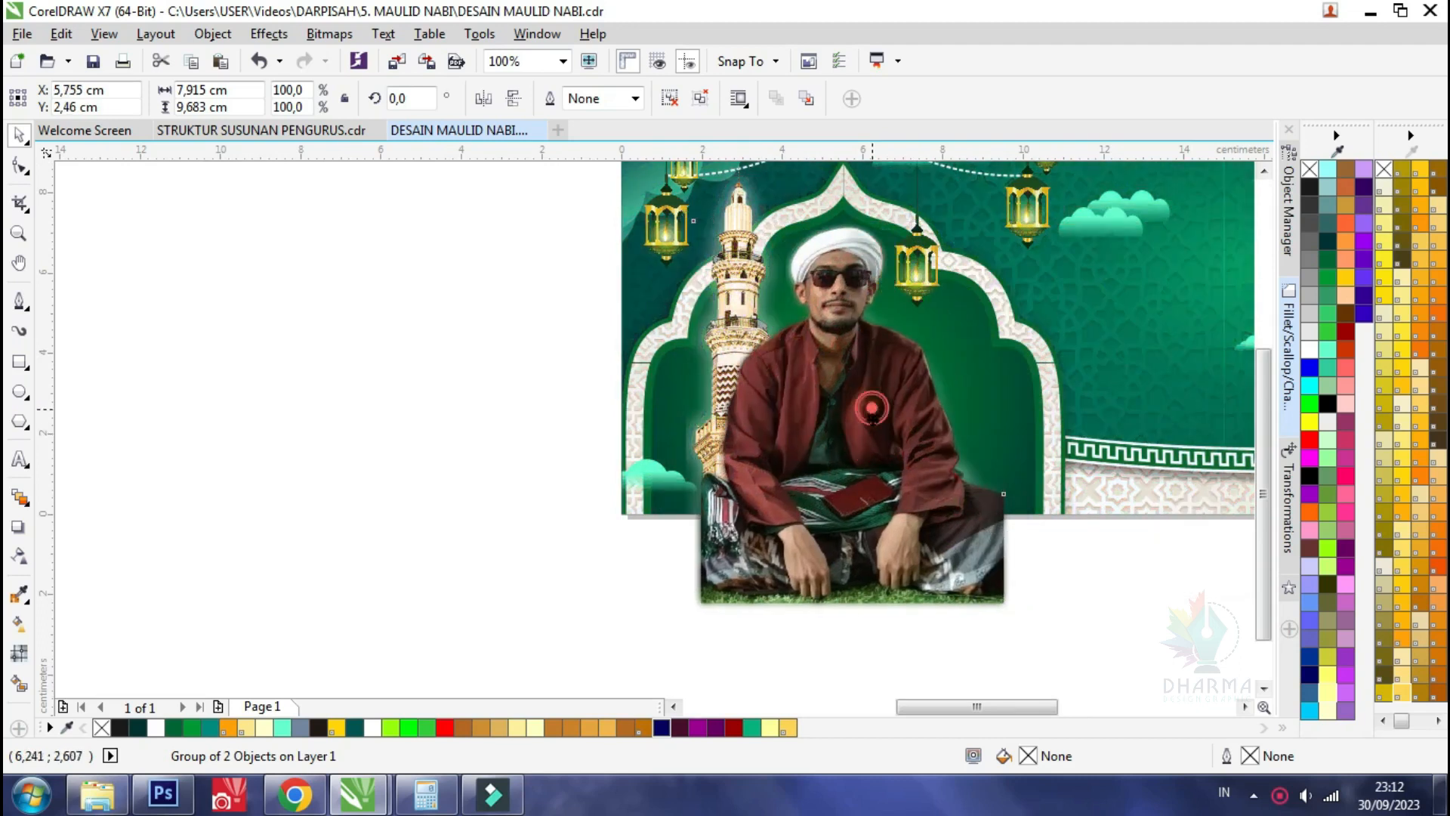
scroll(822, 411, "down", 1)
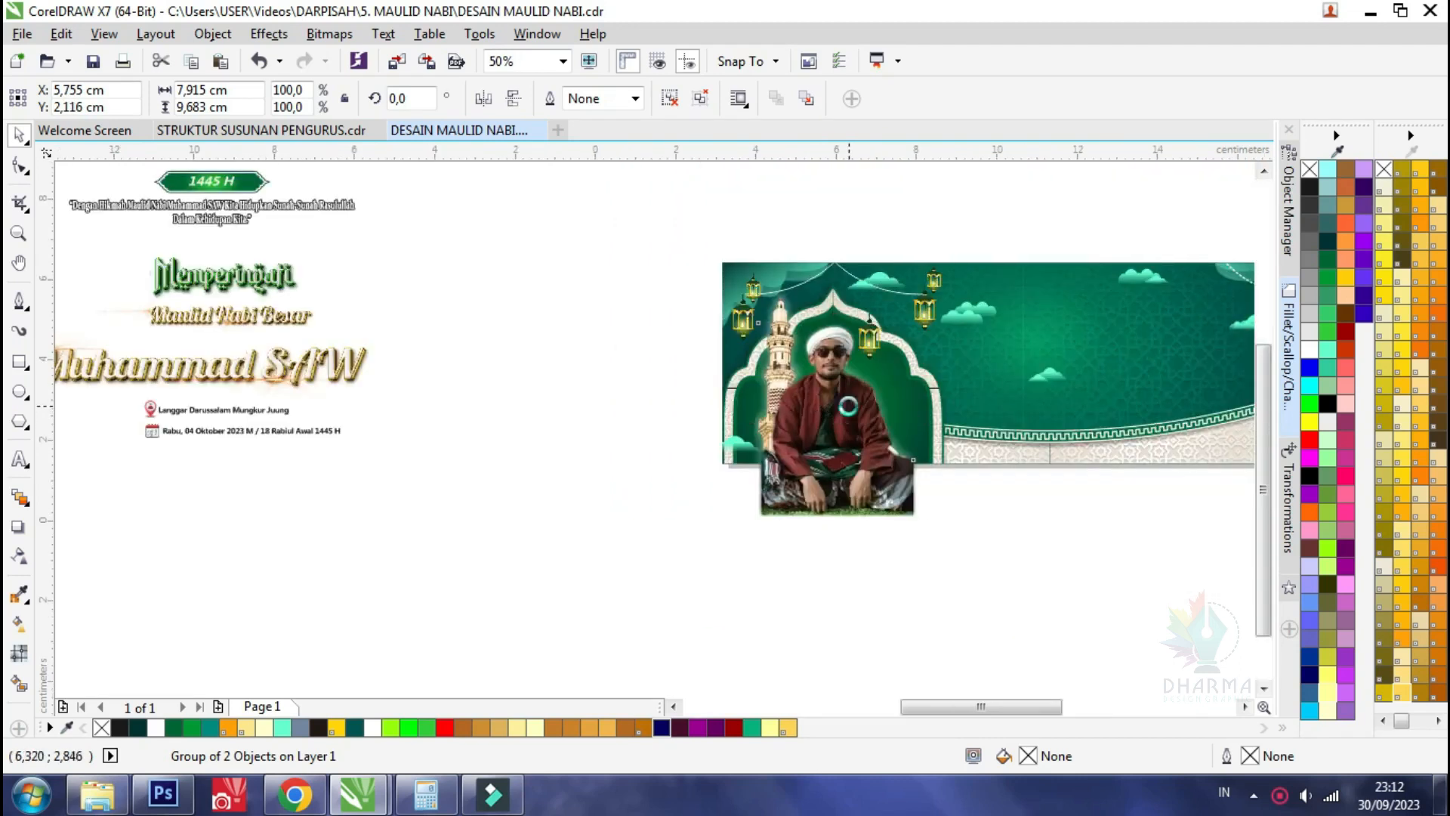
scroll(859, 432, "up", 1)
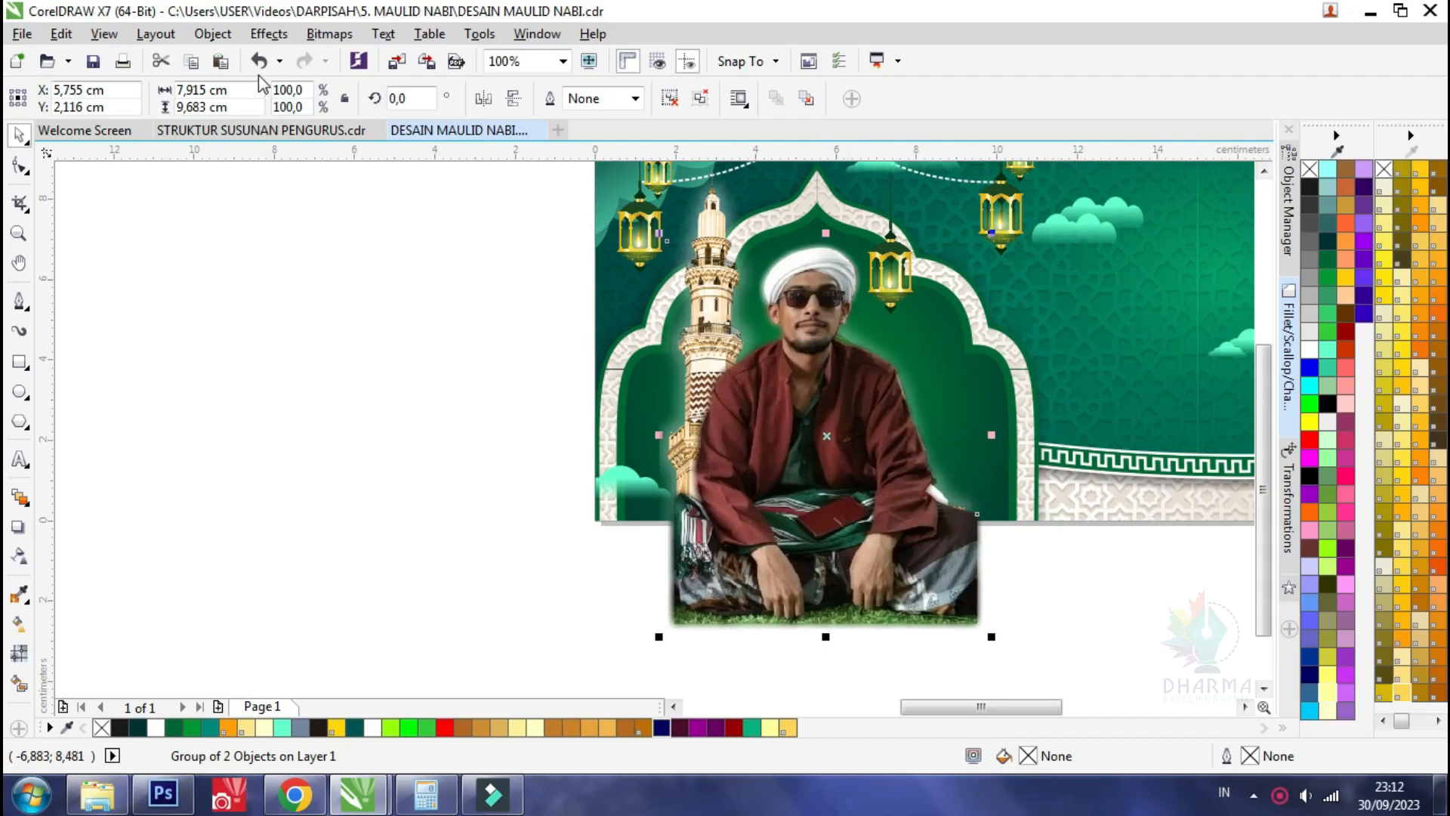
Ungroup the seated man's photo and delete the glow object behind it
left_click(330, 35)
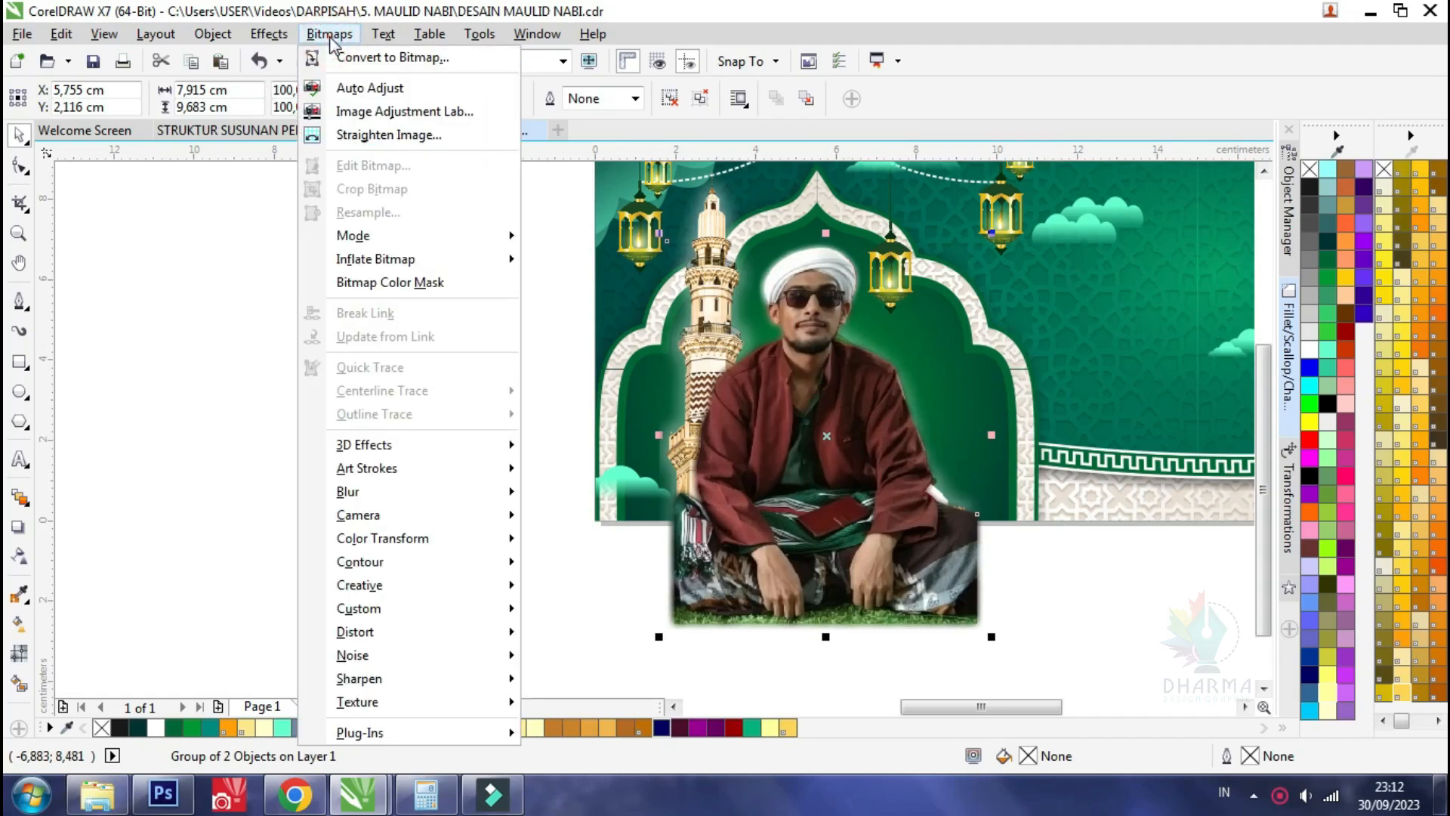
left_click(227, 320)
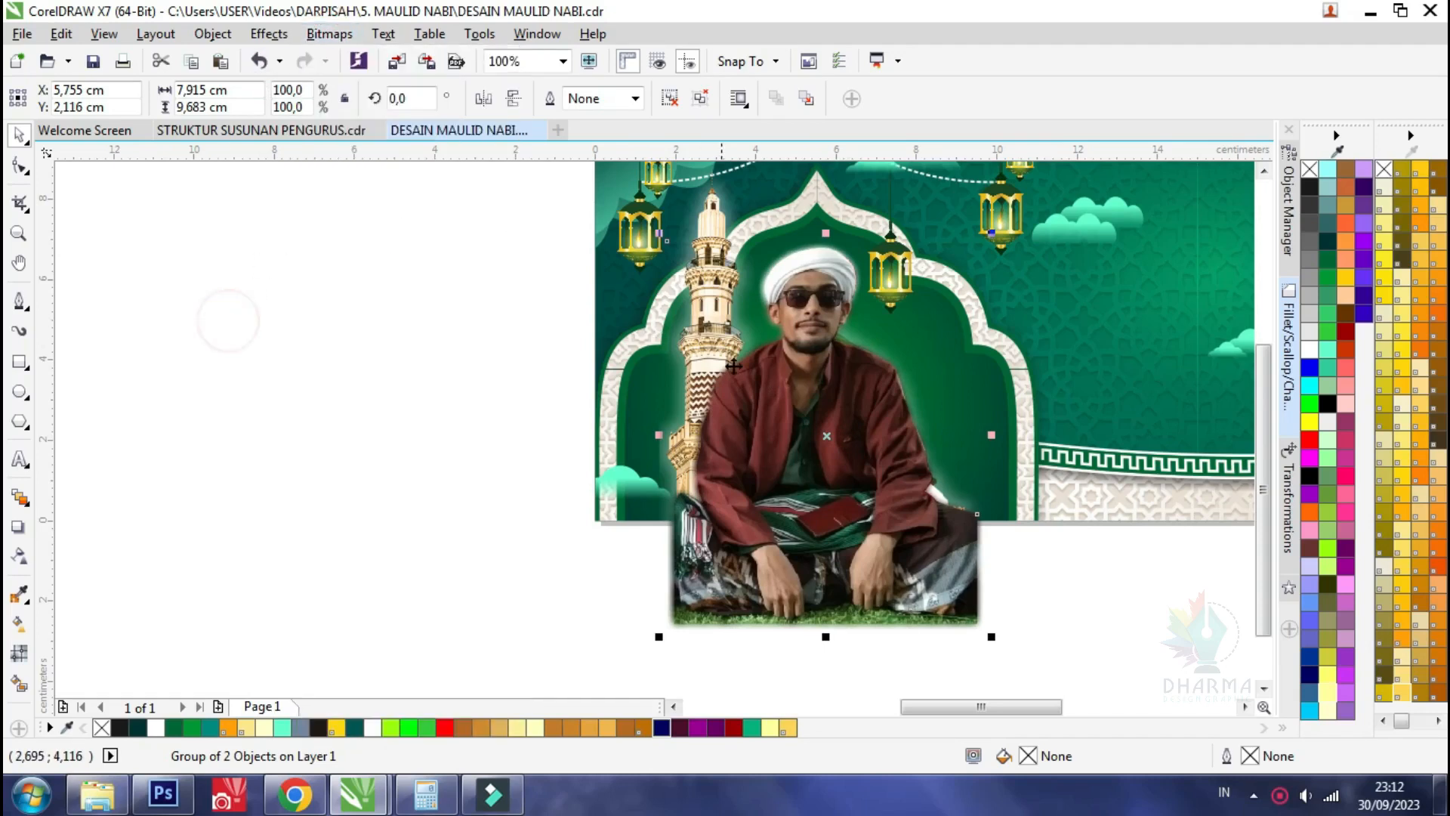
left_click(415, 404)
left_click(817, 430)
left_click(661, 99)
left_click(460, 419)
left_click_drag(803, 424, 779, 443)
left_click(852, 438)
key("Delete")
left_click(550, 462)
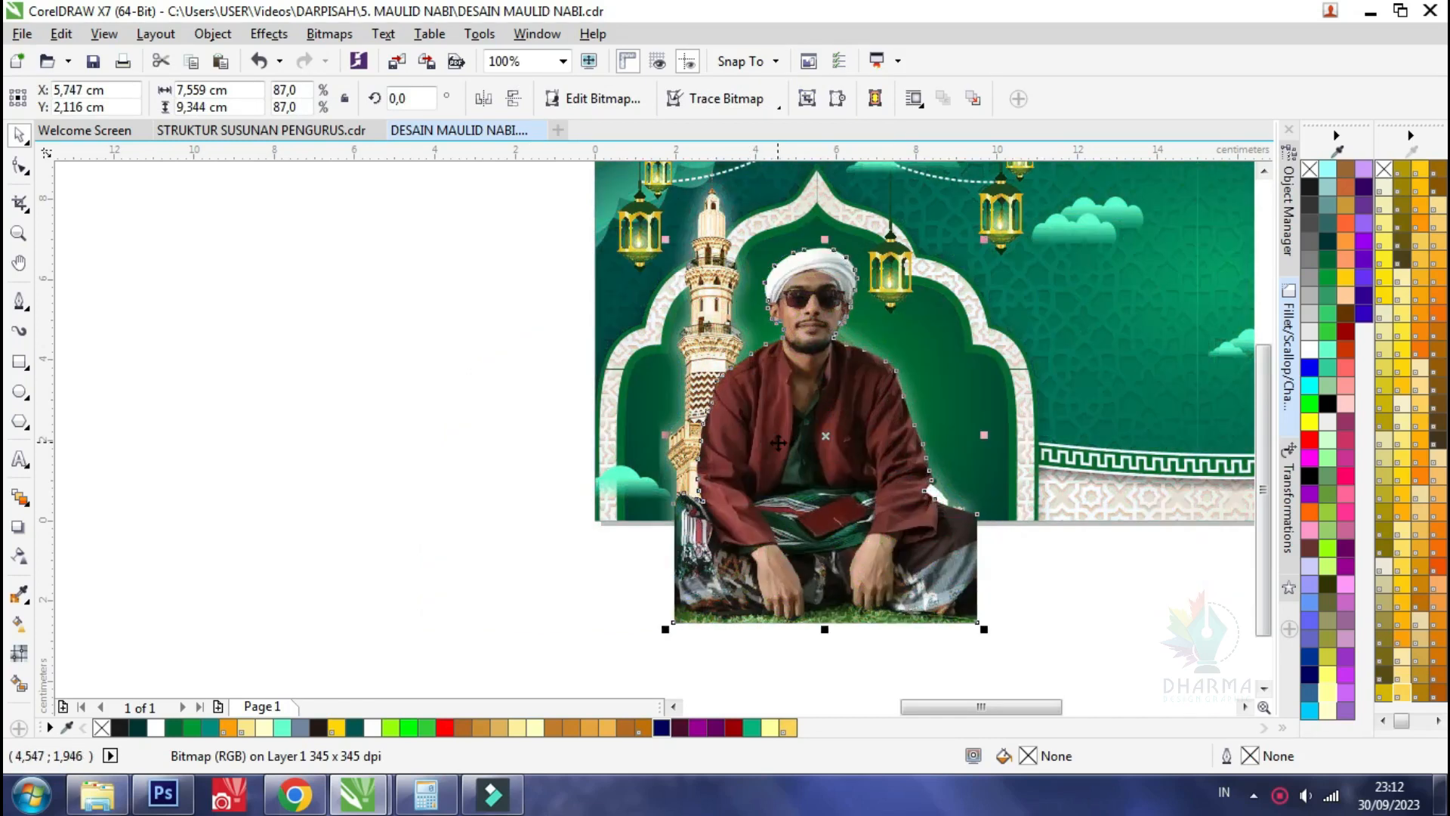
Convert the man's photo to a 100 dpi RGB Color (24-bit) bitmap with anti-aliasing and a transparent background
left_click(329, 34)
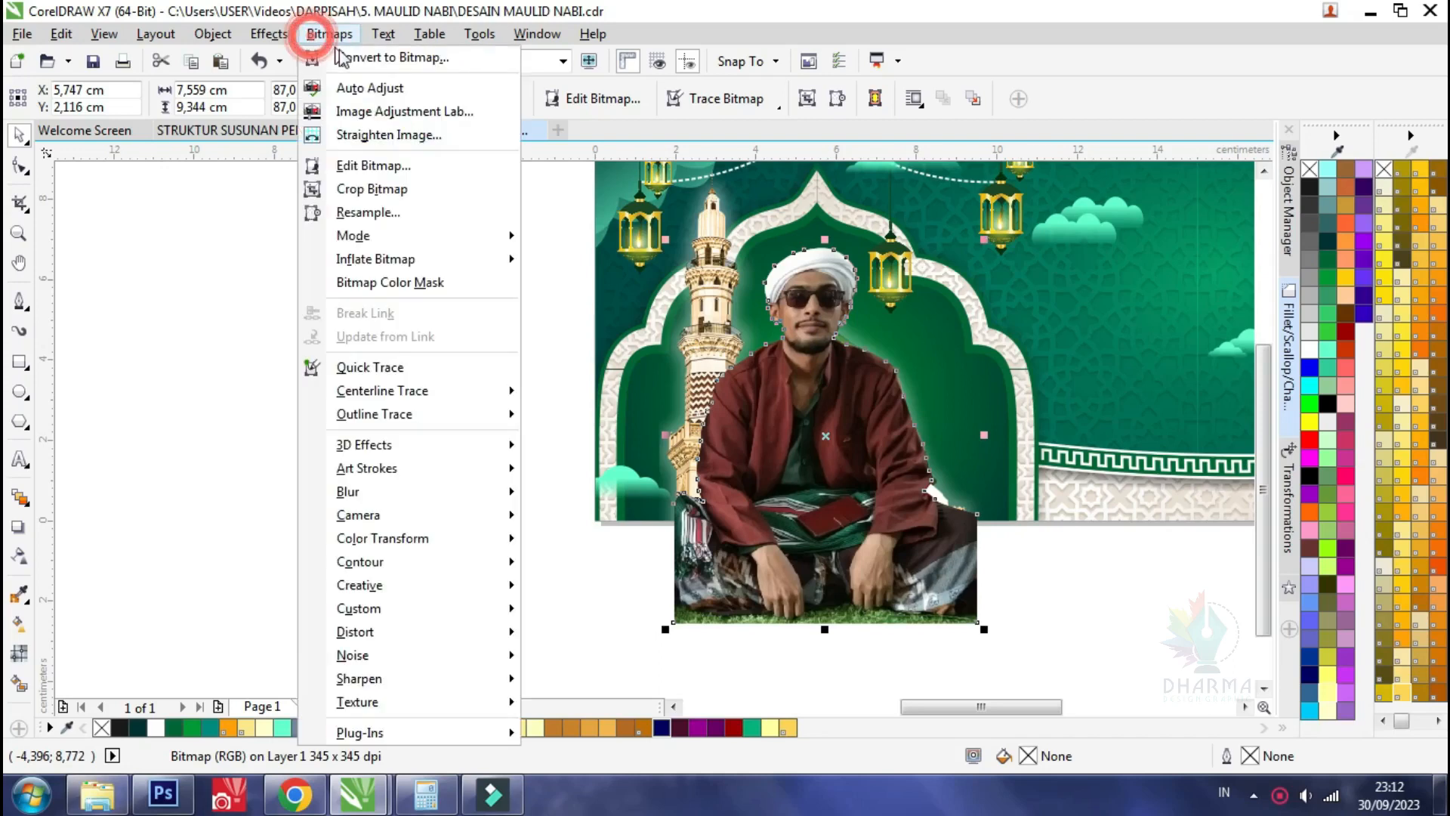
left_click(348, 55)
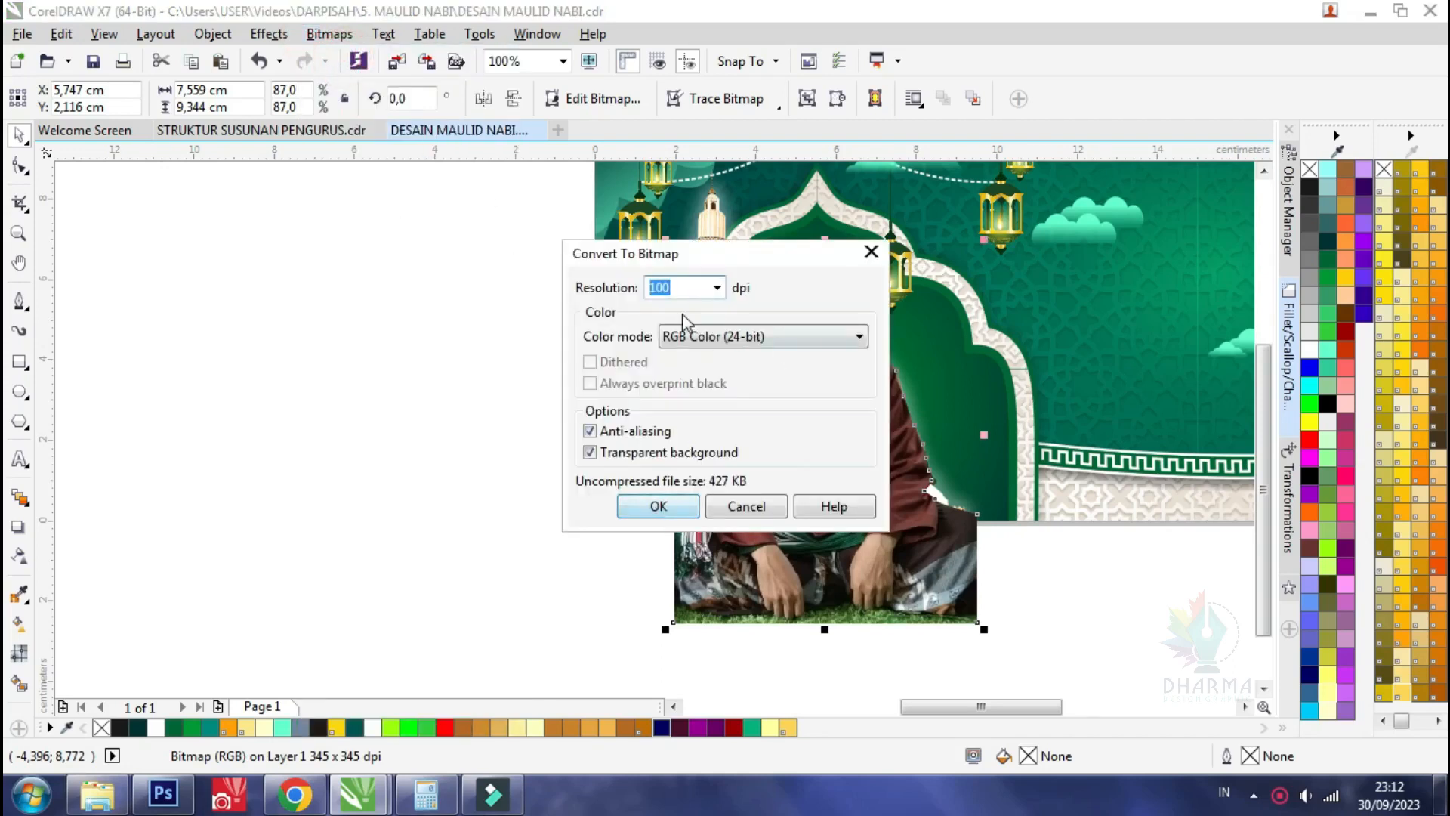
left_click(717, 289)
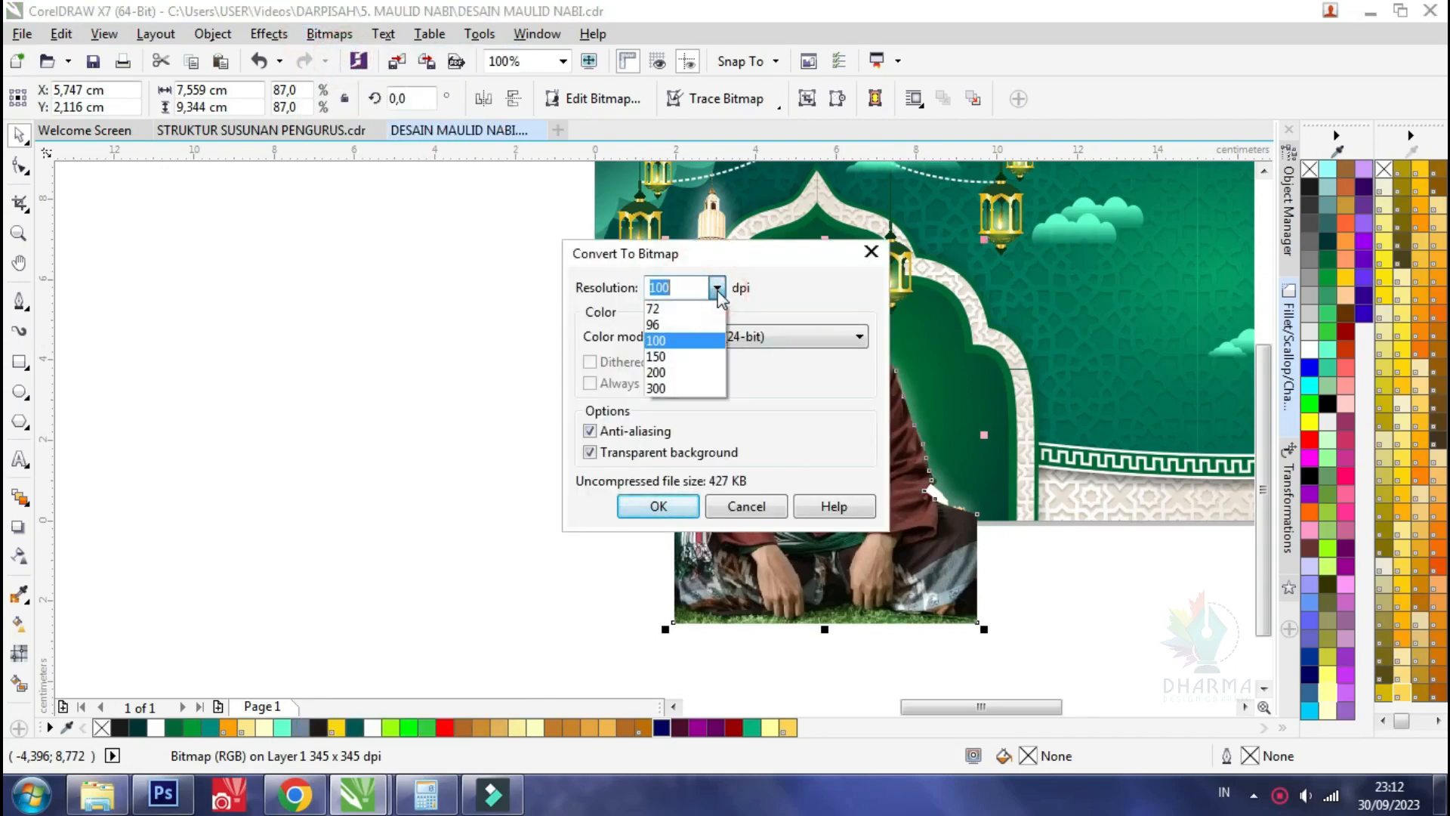
left_click(659, 340)
left_click(657, 506)
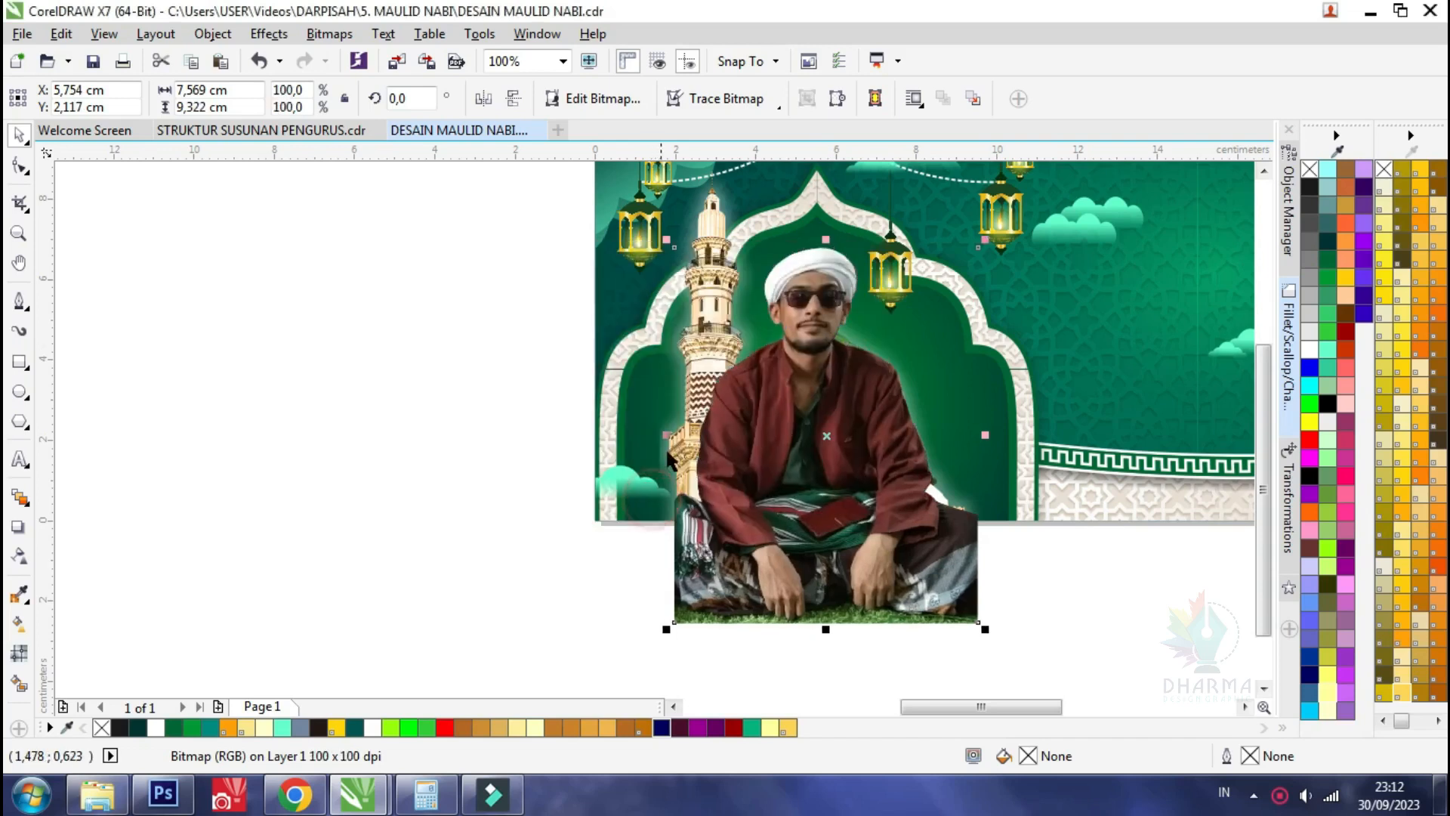
Apply a 4.4-pixel Gaussian Blur to the man's bitmap and place the blurred copy behind his sharp photo as a glow
left_click(329, 34)
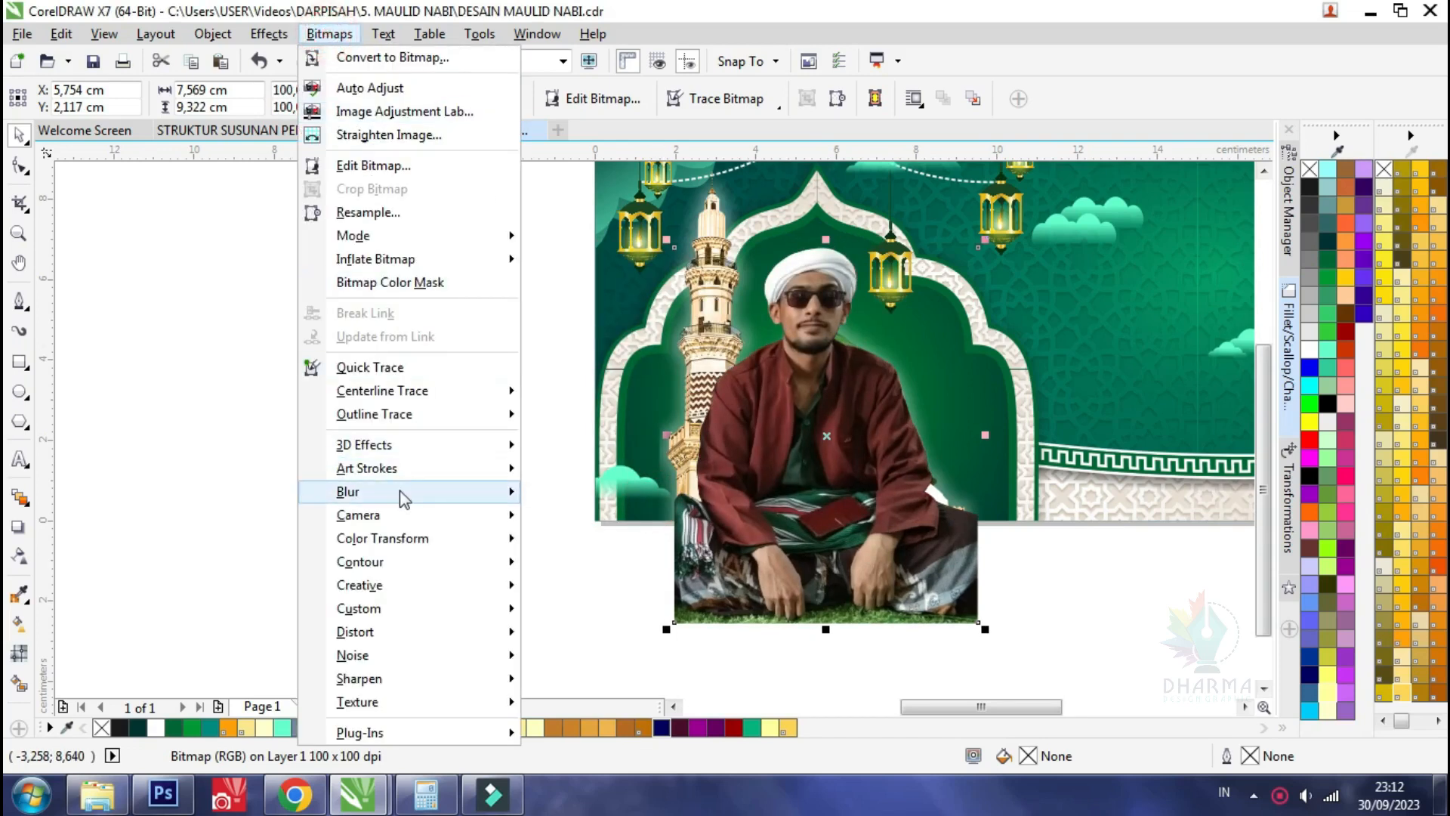
mouse_move(449, 492)
left_click(604, 516)
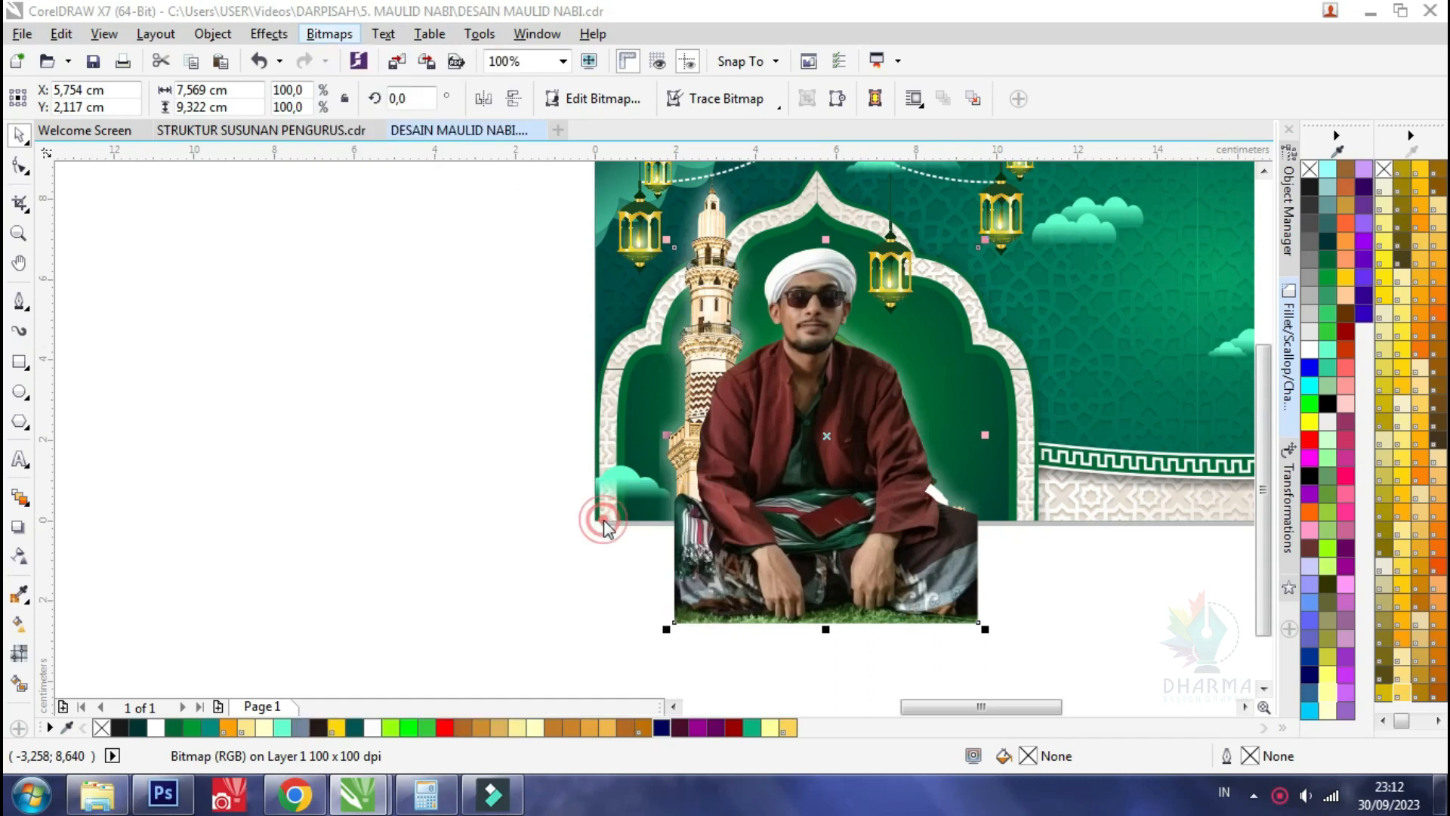
left_click_drag(697, 320, 619, 478)
left_click_drag(488, 536, 480, 537)
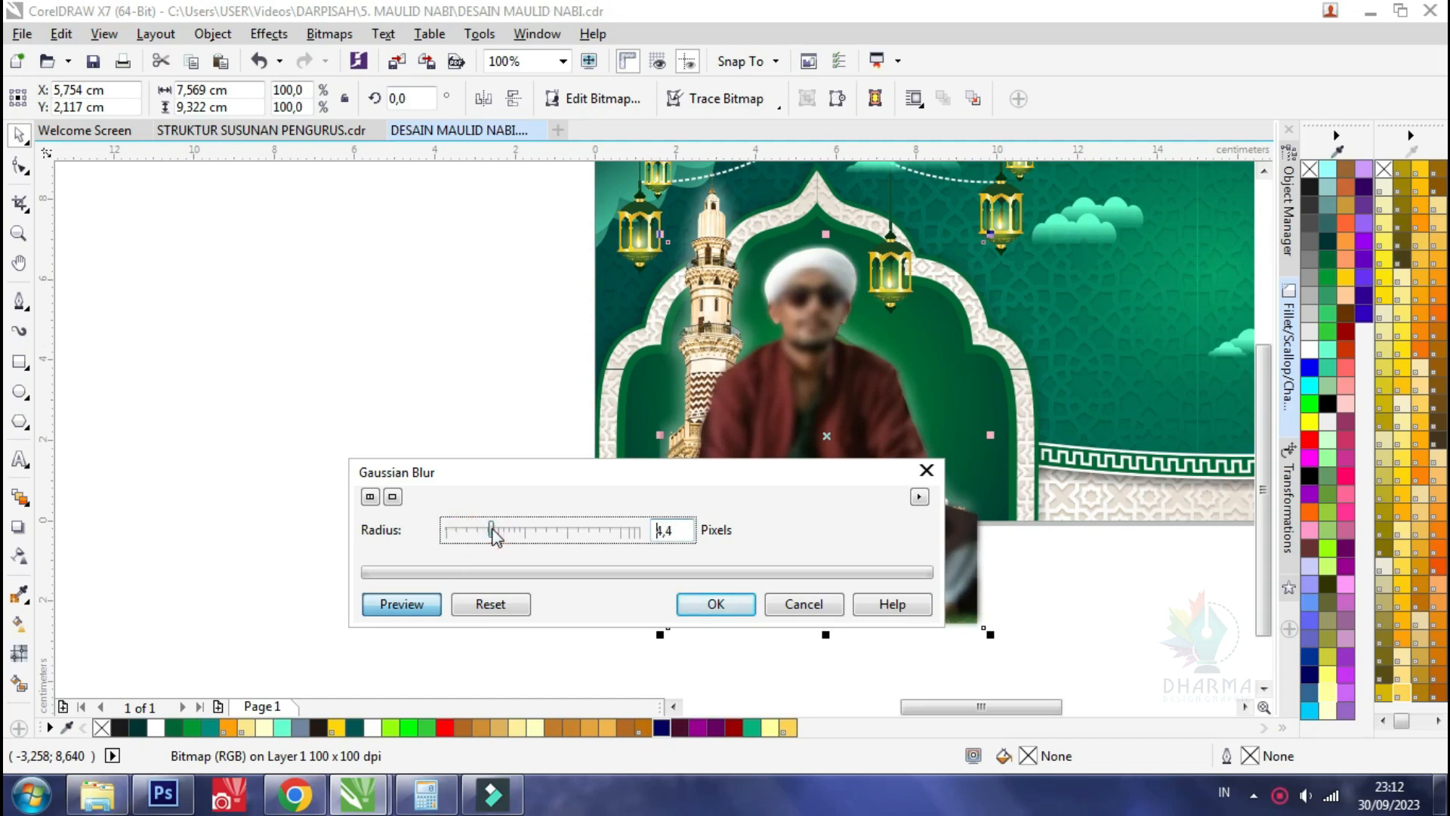
left_click(716, 606)
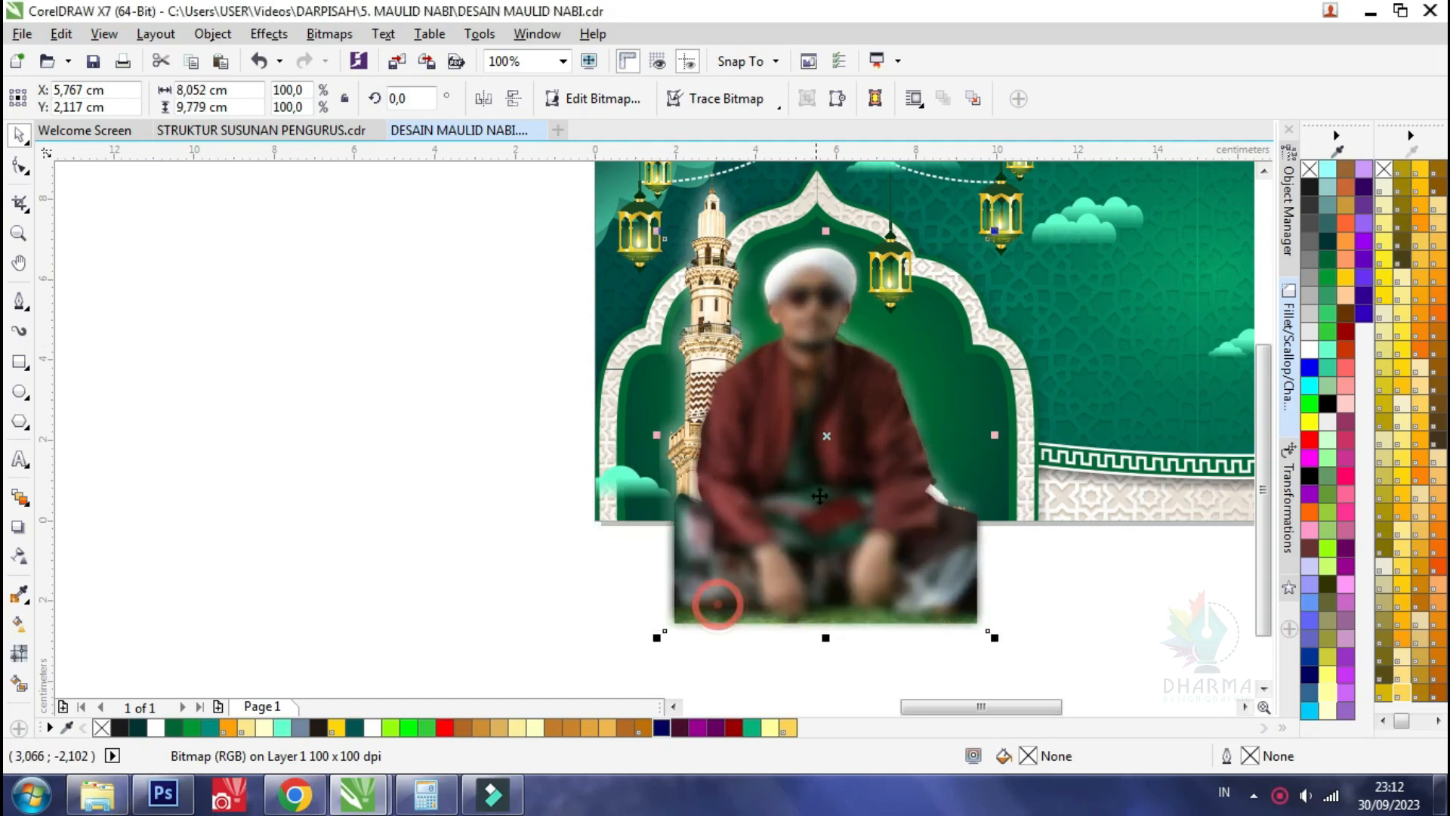
key("ctrl+z")
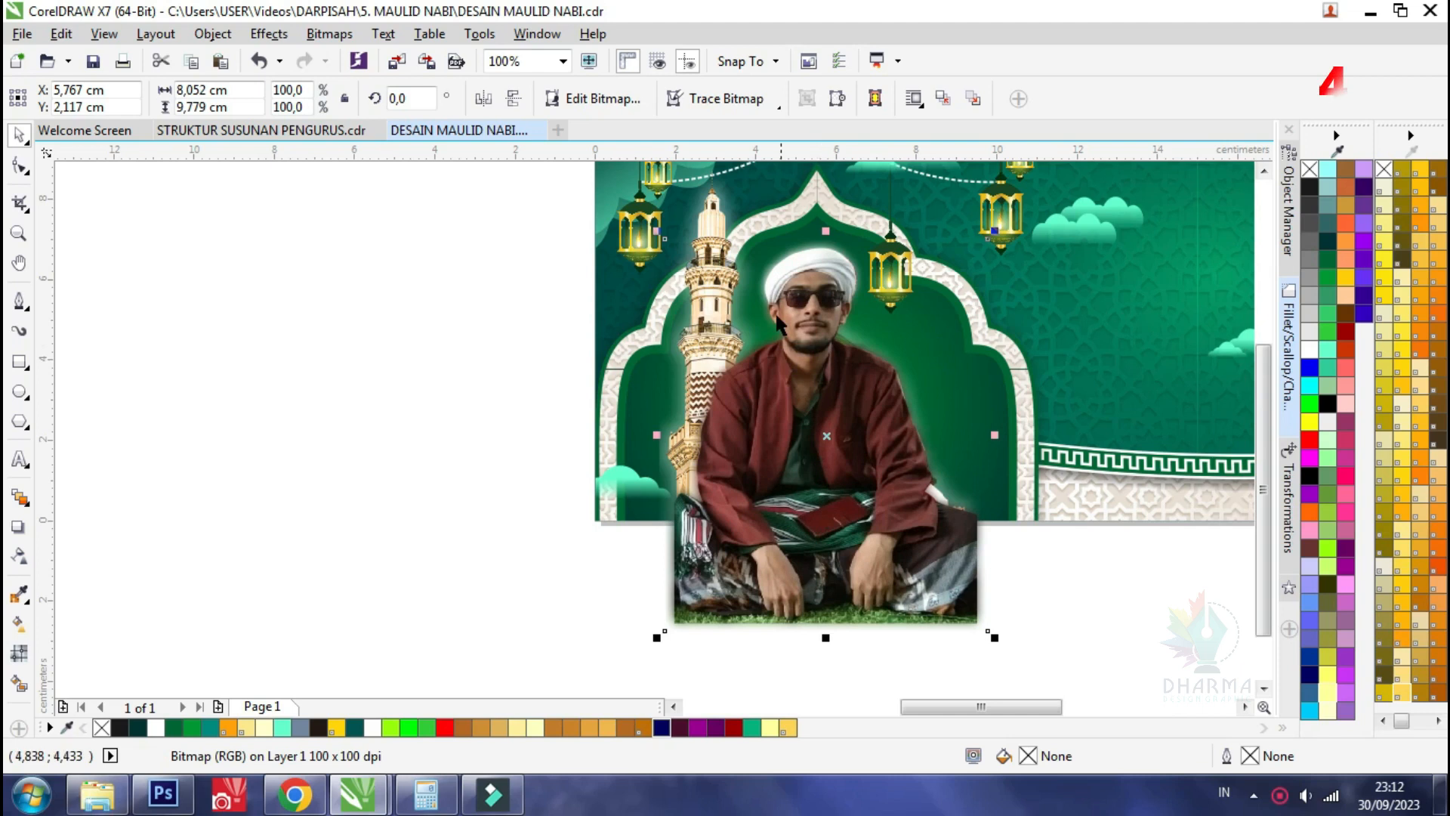
Group the man's photo with its blurred copy and PowerClip the group inside the banner rectangle
scroll(775, 321, "down", 1)
left_click(793, 390, "shift")
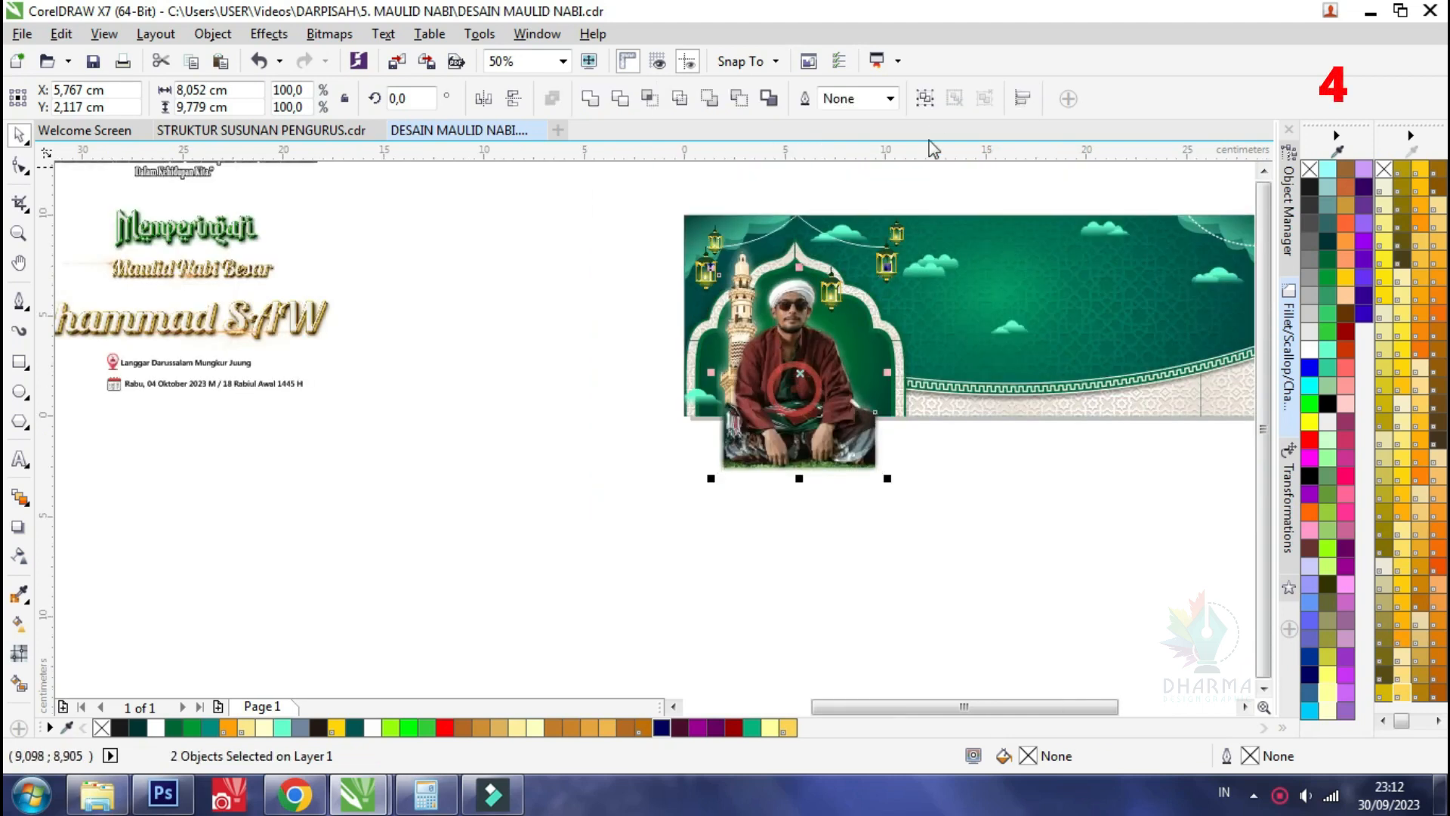
left_click(930, 99)
right_click(806, 397)
left_click(896, 224)
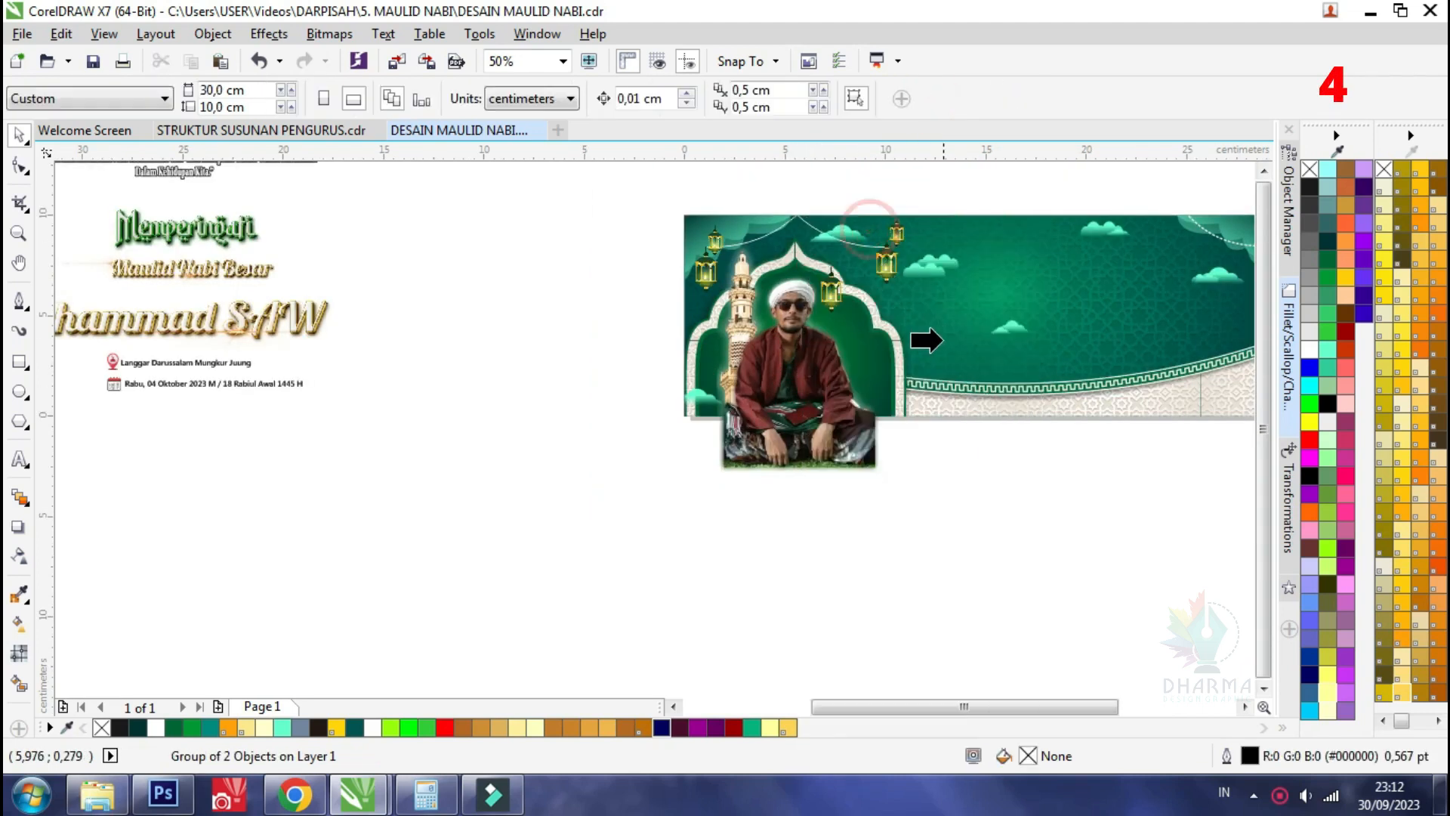
left_click(924, 338)
Move the "Memperingati" and "Maulid Nabi Besar" titles together from beside the page onto the banner's green area
left_click(492, 405)
scroll(413, 306, "down", 1)
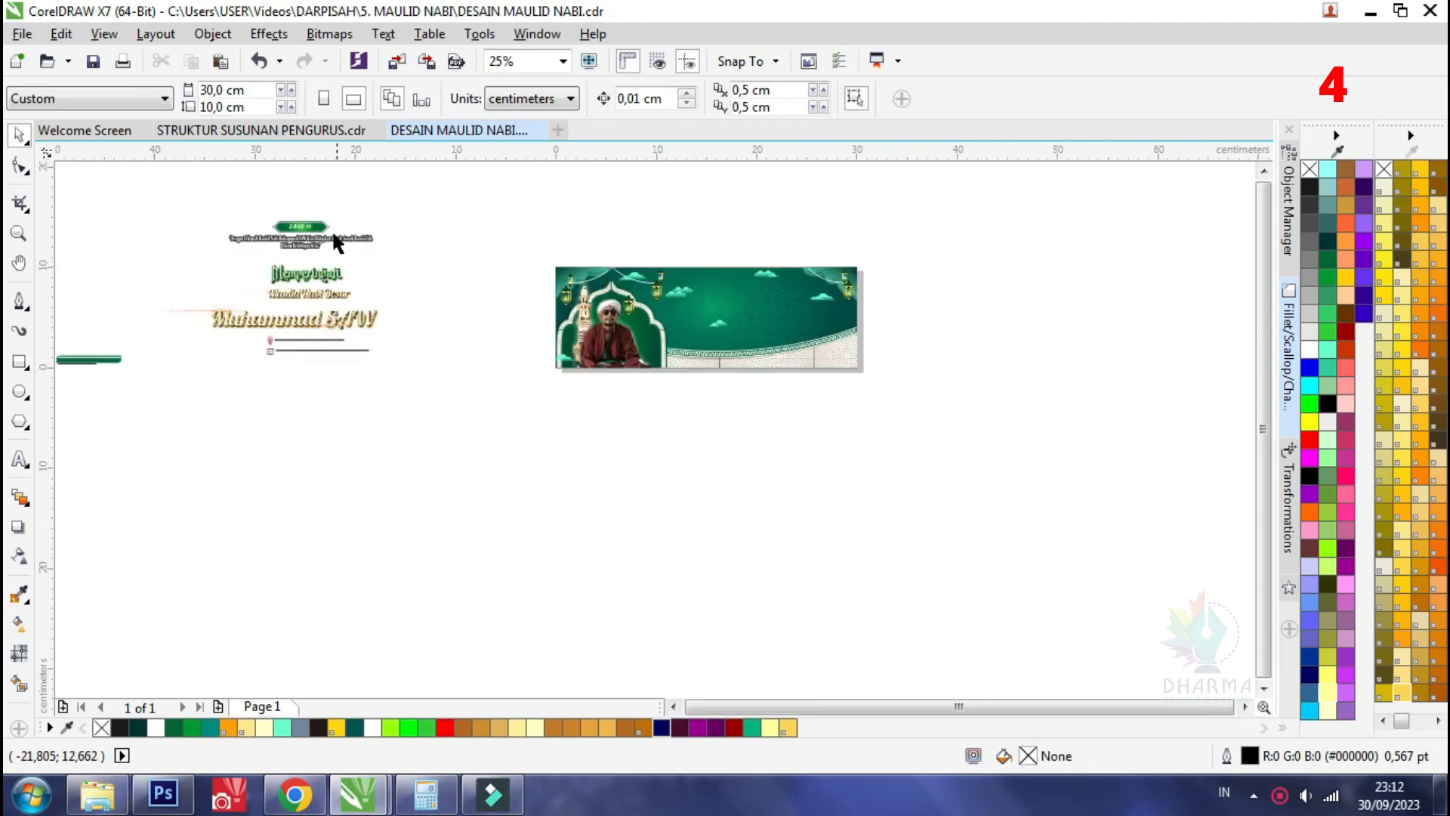
scroll(302, 270, "up", 1)
left_click(321, 306)
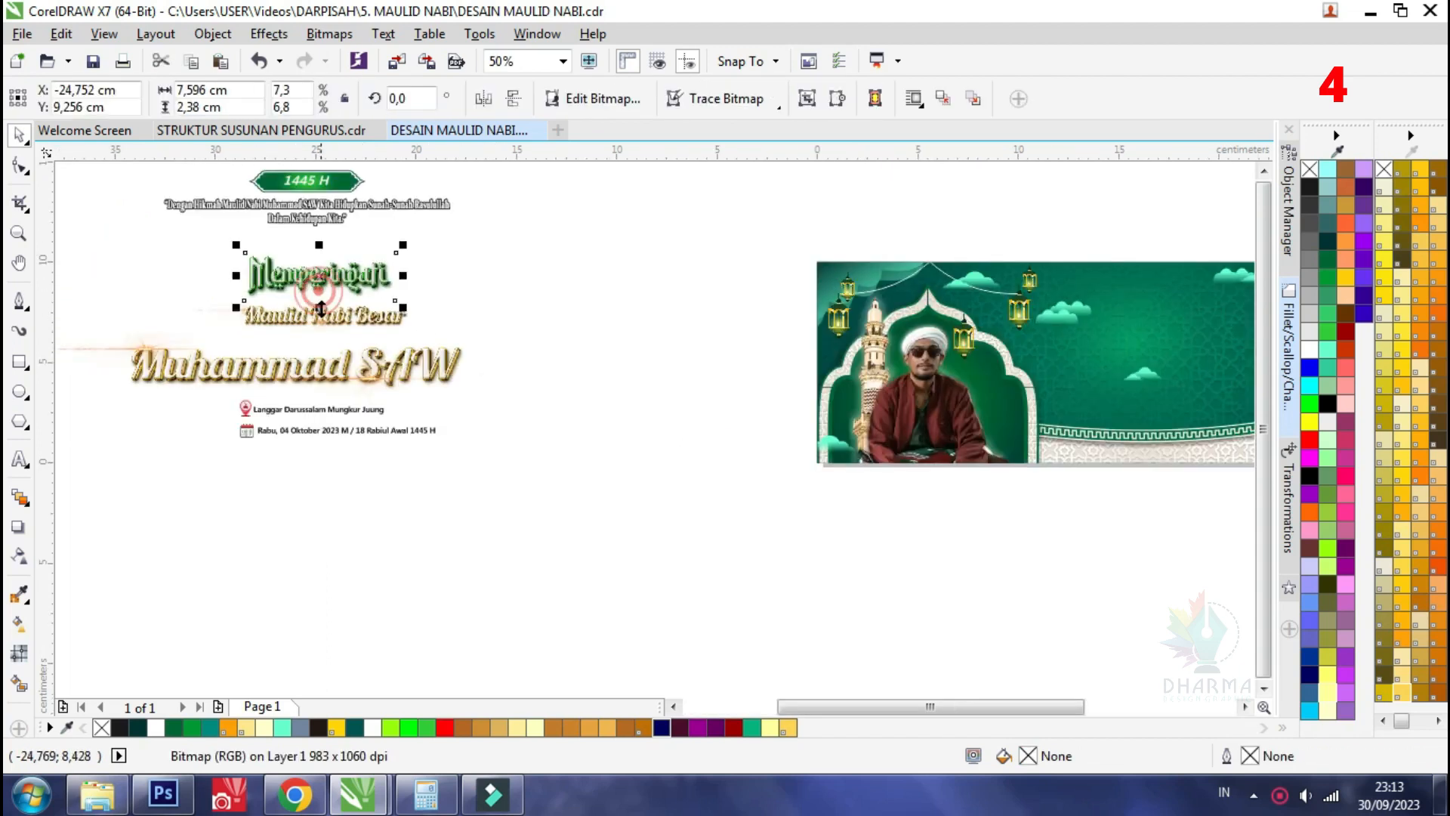
left_click(325, 316, "shift")
scroll(323, 313, "down", 1)
left_click_drag(317, 304, 743, 305)
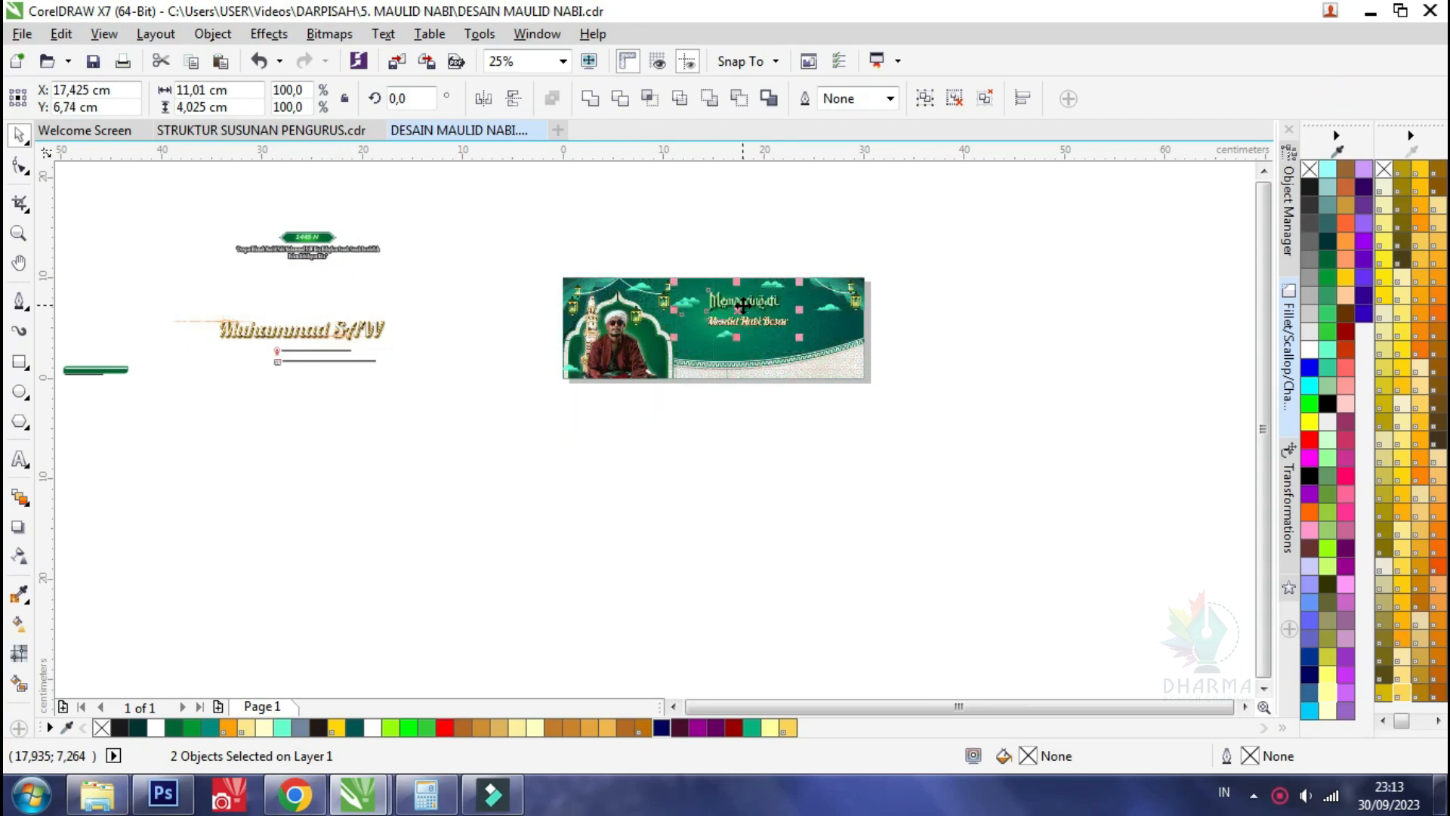
Reposition the two titles in the banner's upper area, tucking "Maulid Nabi Besar" closer under "Memperingati"
scroll(752, 304, "up", 1)
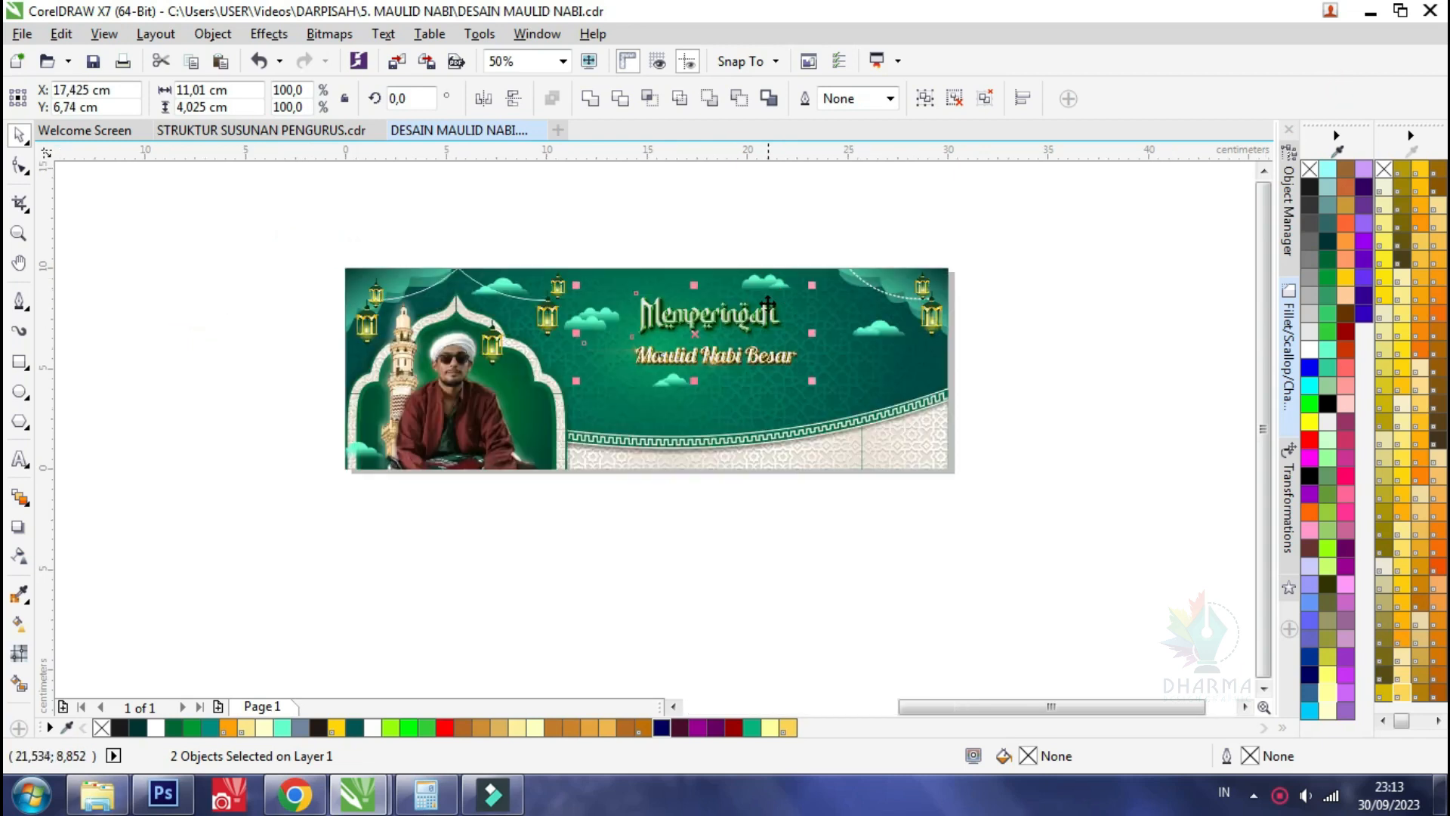
scroll(767, 305, "up", 1)
left_click_drag(716, 327, 745, 313)
left_click(707, 378)
scroll(710, 378, "up", 1)
left_click_drag(714, 375, 709, 370)
Move the "Muhammad SAW" title from beside the page onto the banner, beneath "Maulid Nabi Besar"
scroll(872, 367, "down", 3)
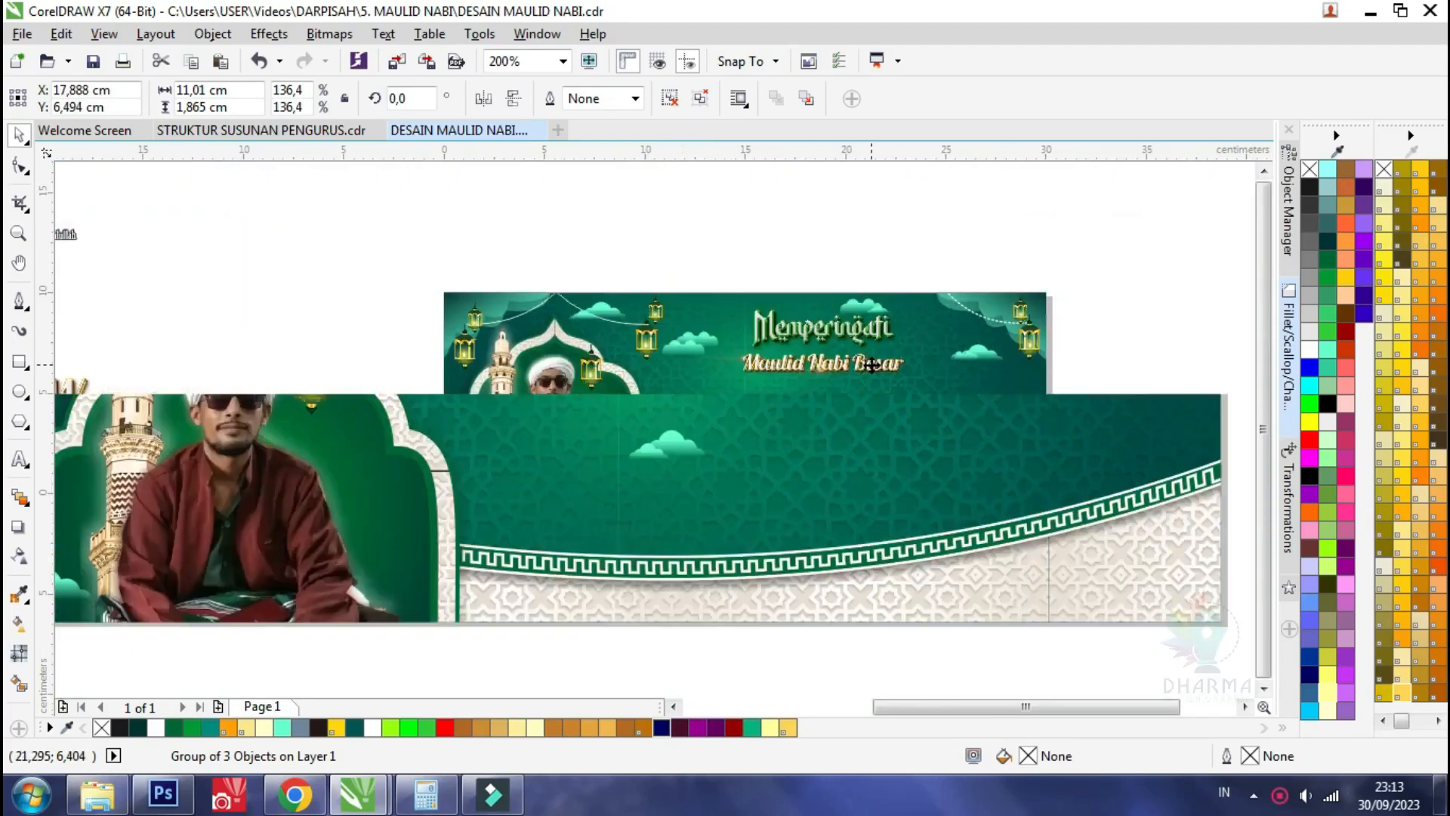
left_click_drag(360, 384, 876, 362)
scroll(834, 381, "up", 1)
scroll(874, 385, "up", 1)
scroll(882, 350, "down", 1)
scroll(881, 351, "up", 1)
scroll(851, 347, "down", 1)
scroll(861, 302, "up", 1)
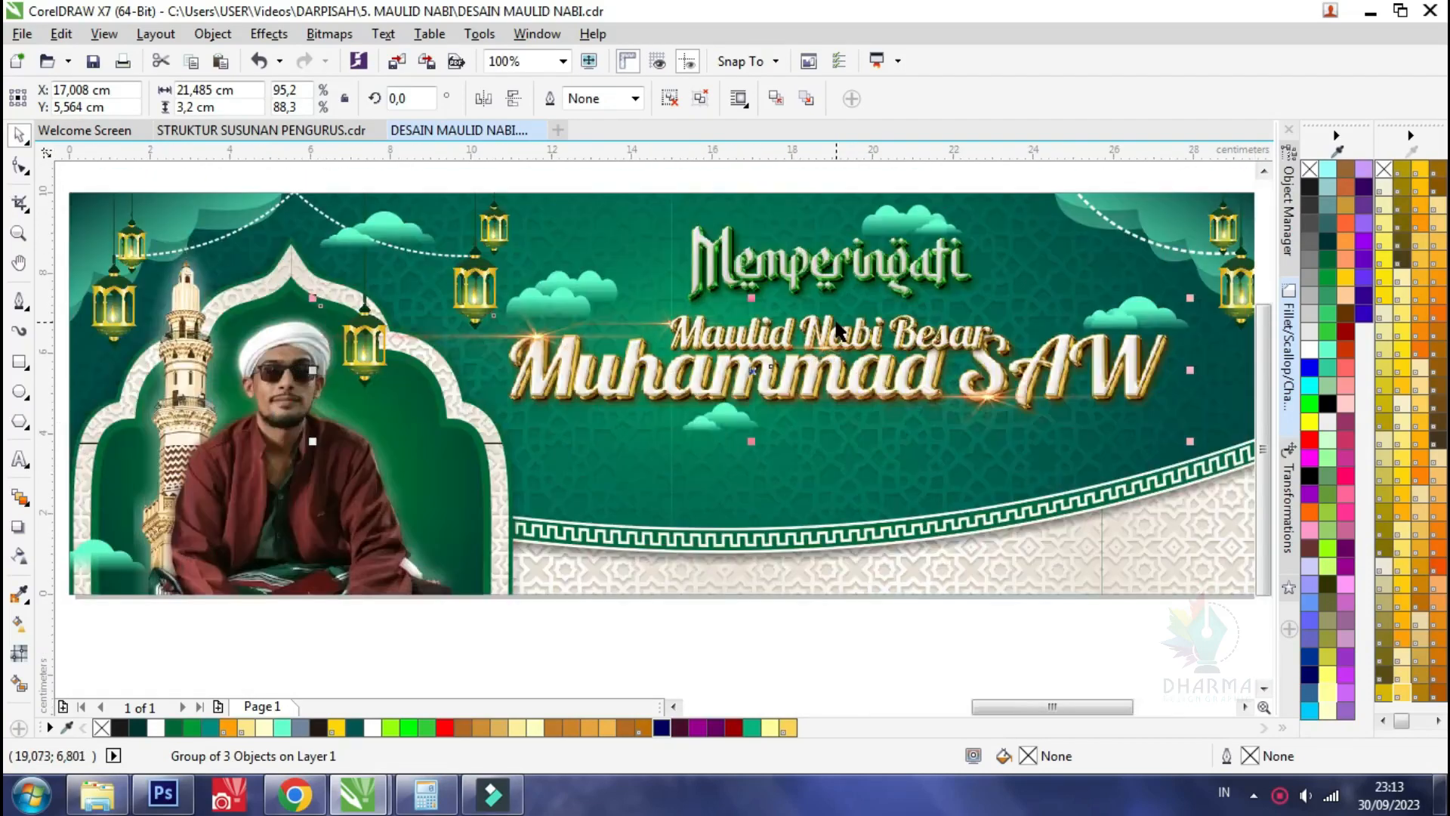
Reposition "Maulid Nabi Besar" just above "Muhammad SAW", at about X 17.86 cm and Y 7.01 cm
left_click(863, 289)
scroll(863, 288, "up", 1)
left_click_drag(839, 330, 808, 296)
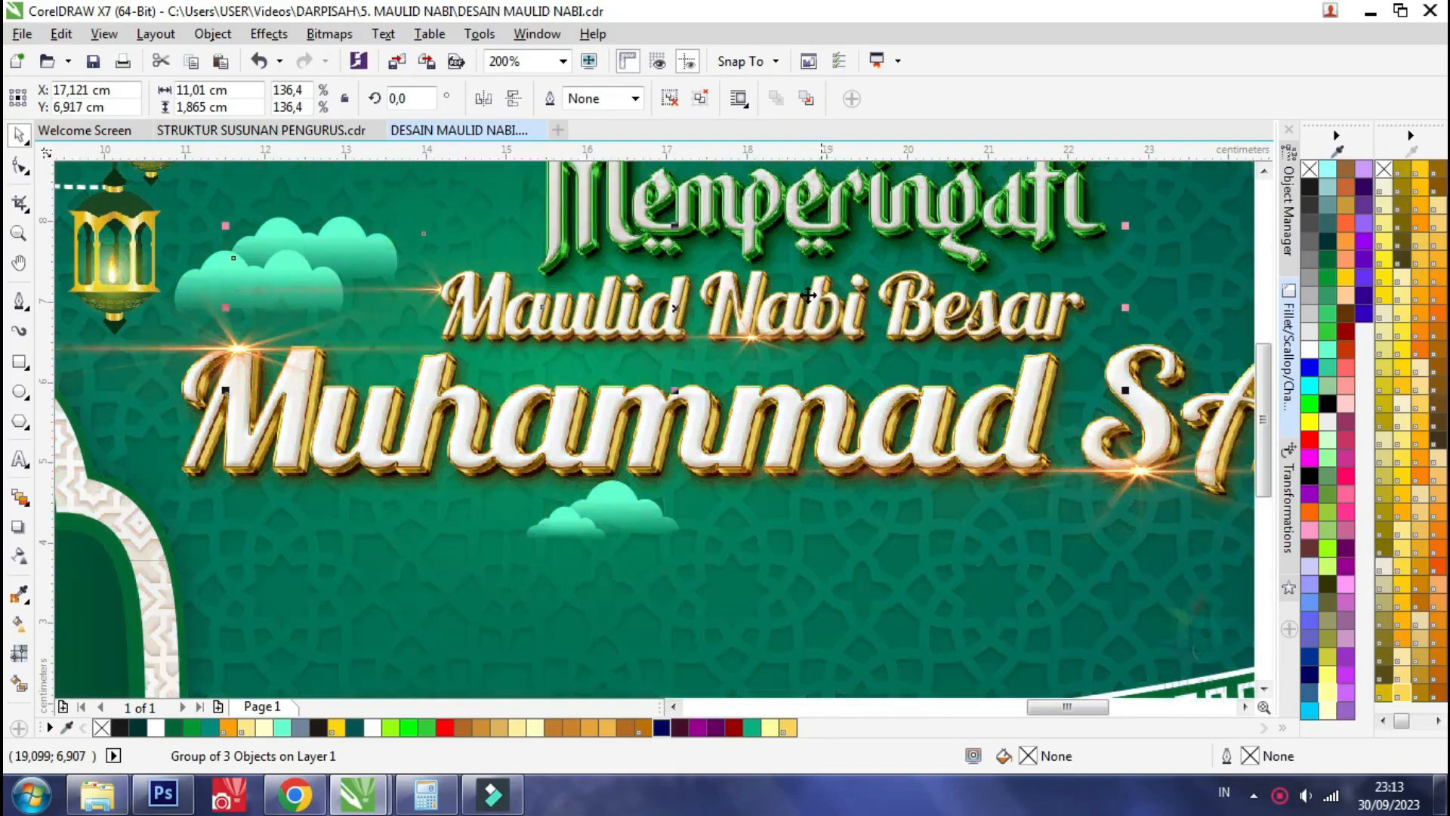
scroll(808, 296, "down", 1)
scroll(818, 276, "up", 1)
left_click(819, 246)
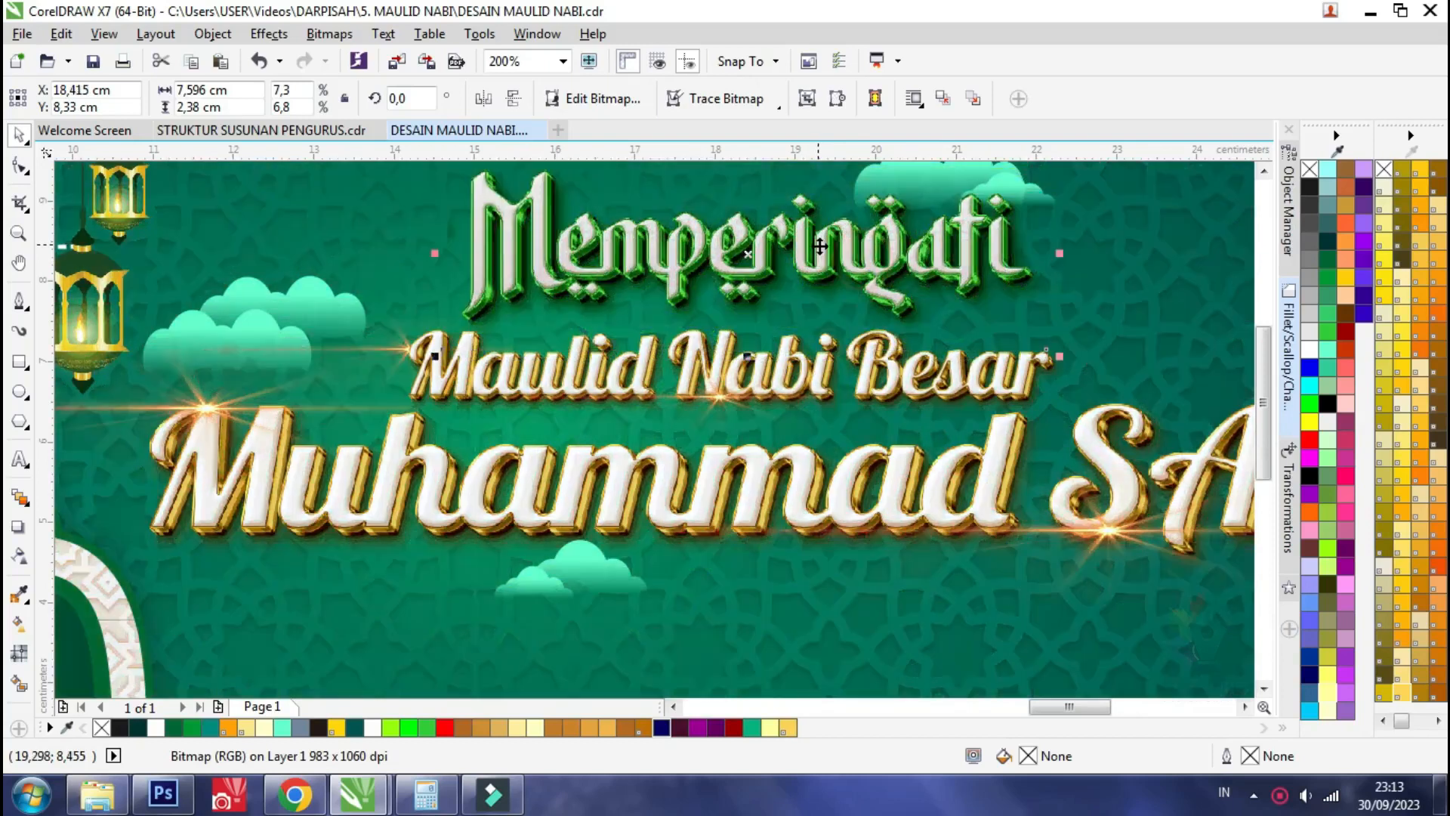
scroll(781, 272, "down", 1)
left_click(868, 325)
left_click_drag(868, 332, 896, 326)
scroll(890, 324, "up", 1)
scroll(830, 309, "down", 1)
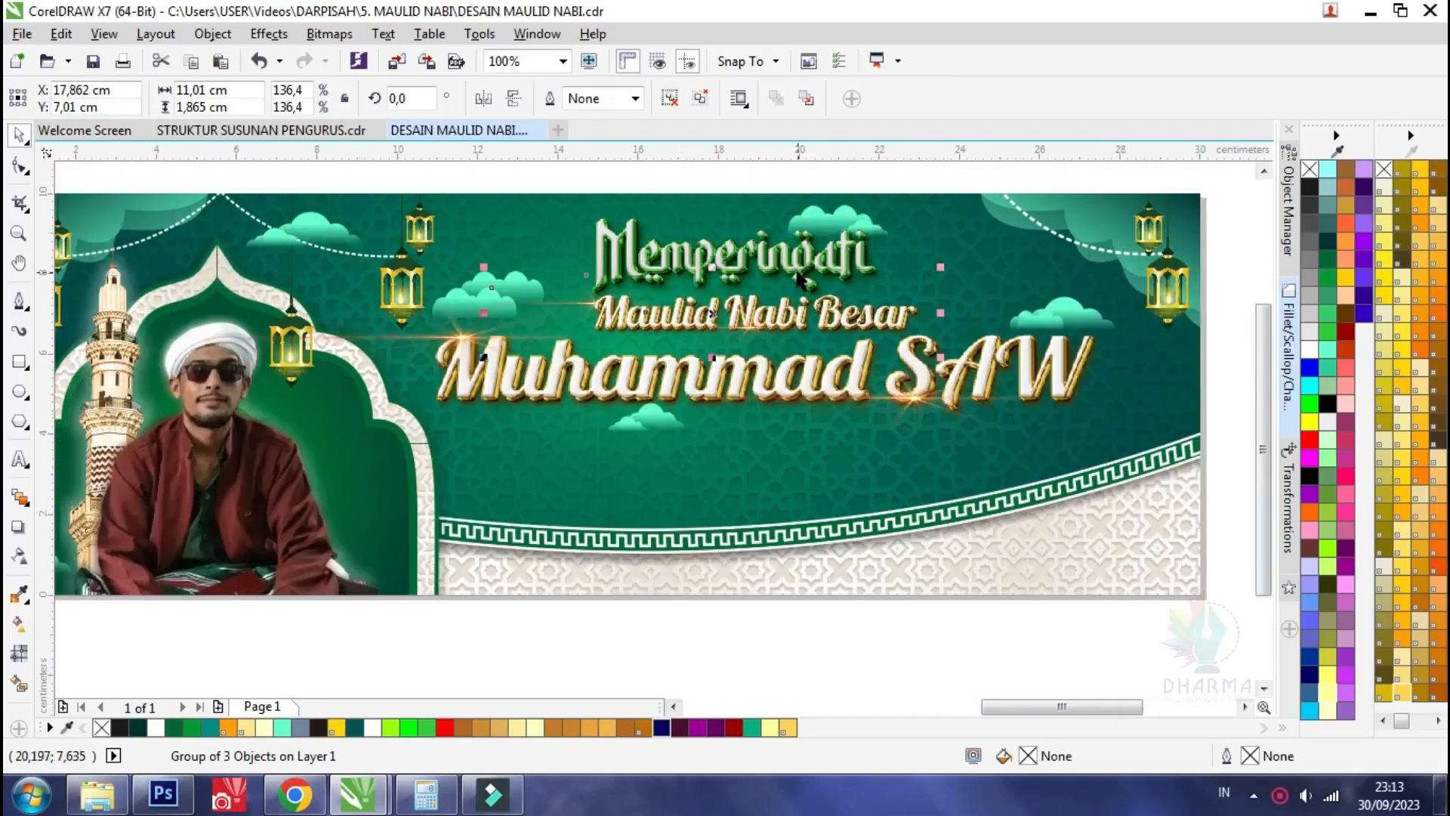
Shift the "Memperingati" title sideways over "Maulid Nabi Besar", to about X 19.13 cm
left_click(797, 273)
scroll(797, 268, "up", 1)
left_click_drag(802, 250, 856, 250)
scroll(816, 253, "down", 2)
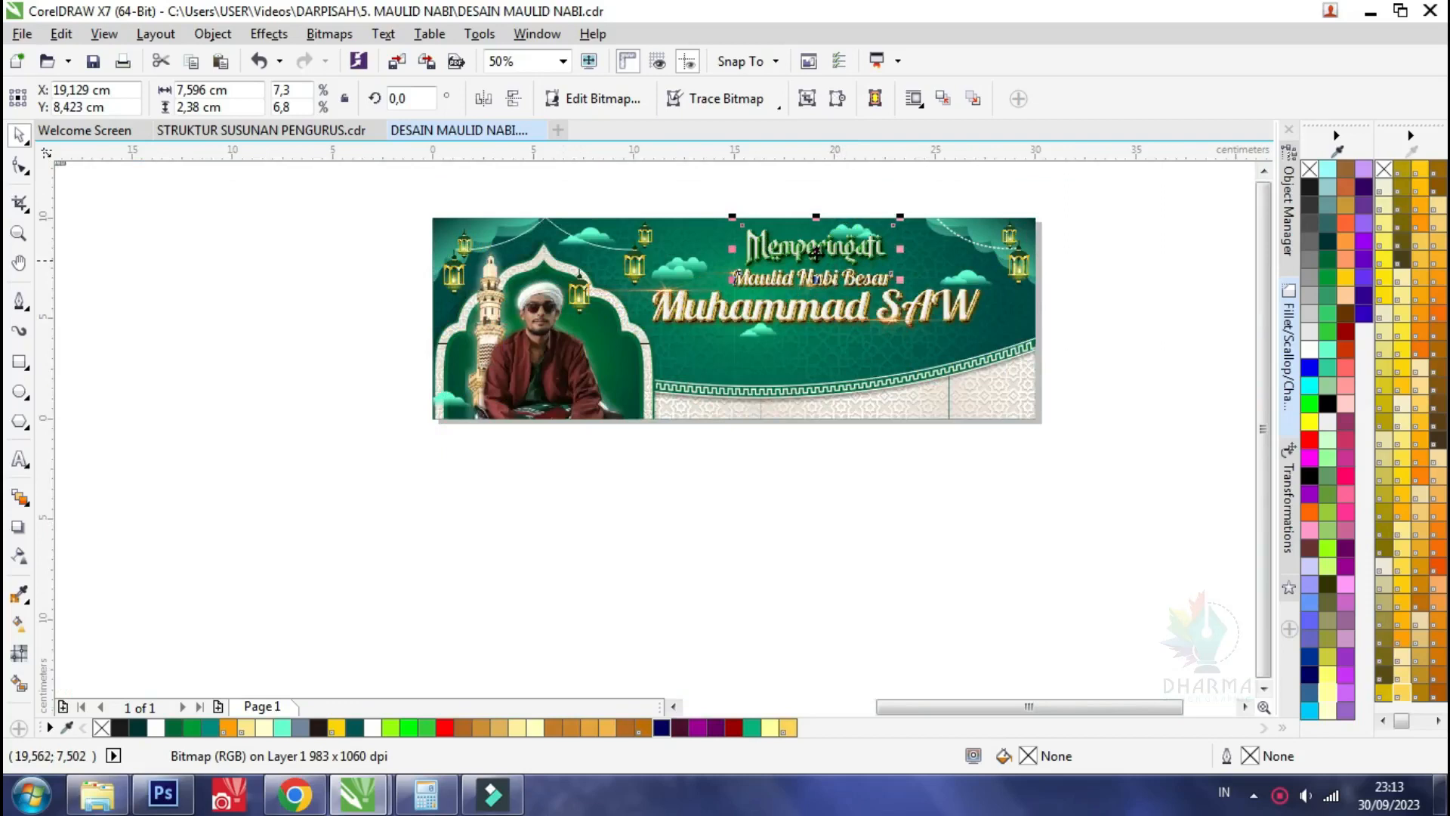
Move the green "1445 H" badge from beside the page to just below the "Muhammad SAW" title
left_click(782, 202)
scroll(800, 306, "down", 1)
scroll(324, 229, "up", 1)
left_click_drag(302, 195, 866, 337)
scroll(534, 272, "down", 1)
scroll(866, 338, "up", 2)
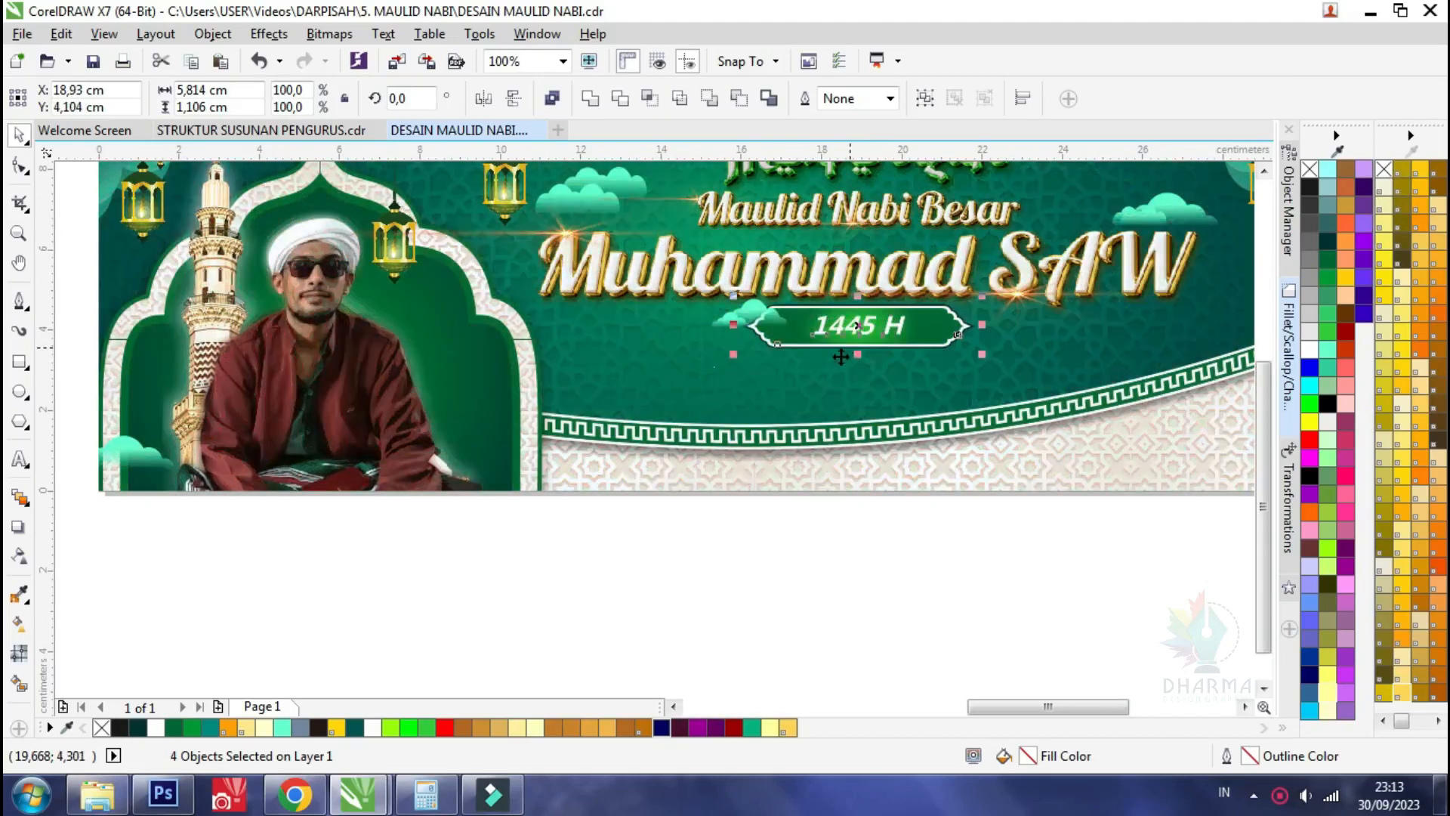
Raise the "Memperingati" title closer to the banner's upper edge, at about Y 8.74 cm
scroll(879, 303, "down", 2)
scroll(881, 249, "up", 3)
left_click_drag(818, 504, 740, 504)
scroll(740, 505, "down", 1)
scroll(741, 499, "up", 1)
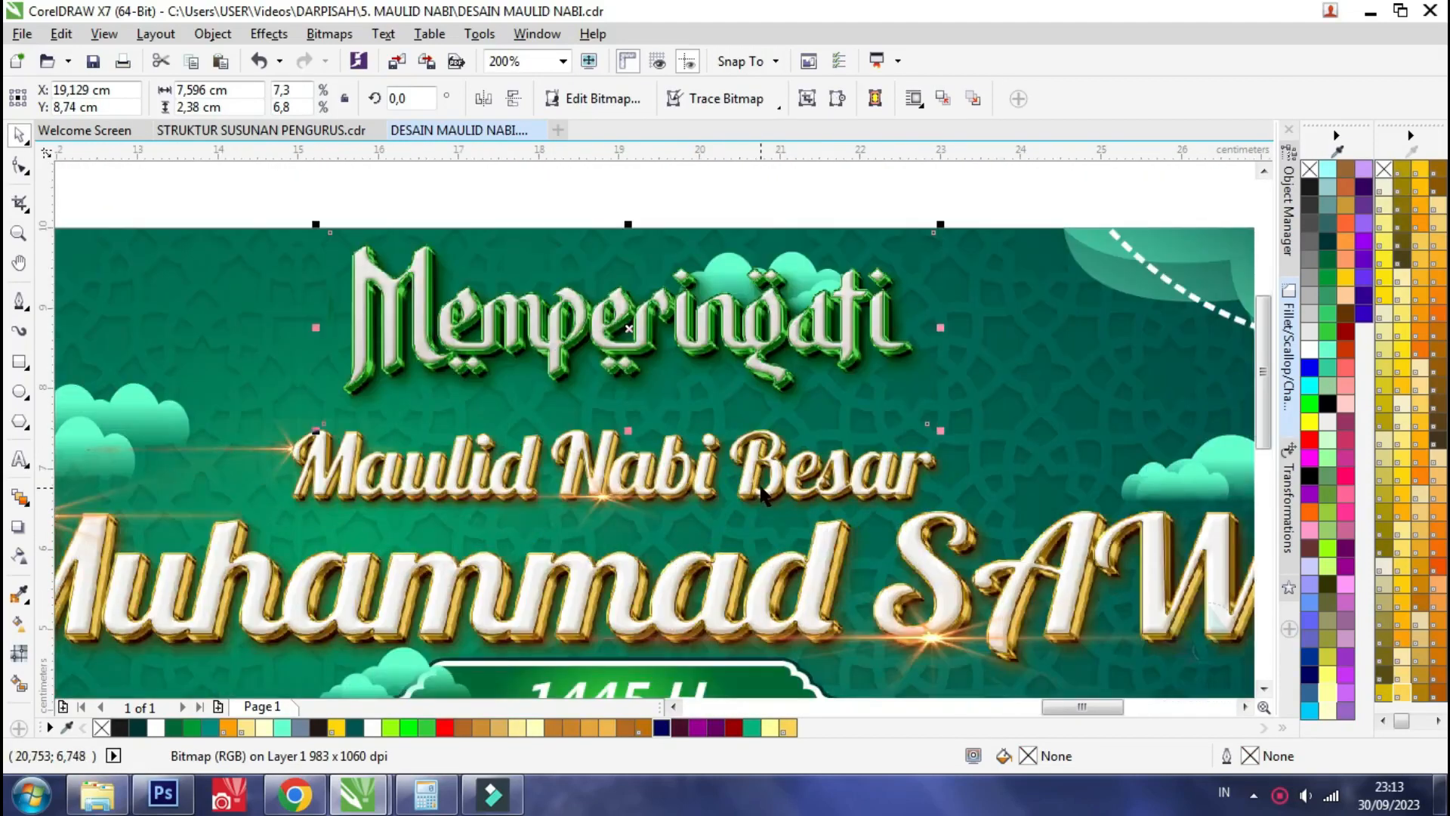
Raise "Maulid Nabi Besar" and "Muhammad SAW" so they stack closely beneath "Memperingati", leaving a gap above the "1445 H" badge
left_click(760, 486)
left_click_drag(831, 485, 808, 463)
scroll(724, 415, "down", 1)
scroll(721, 451, "up", 1)
left_click_drag(774, 561, 776, 500)
scroll(775, 499, "down", 1)
scroll(776, 499, "up", 1)
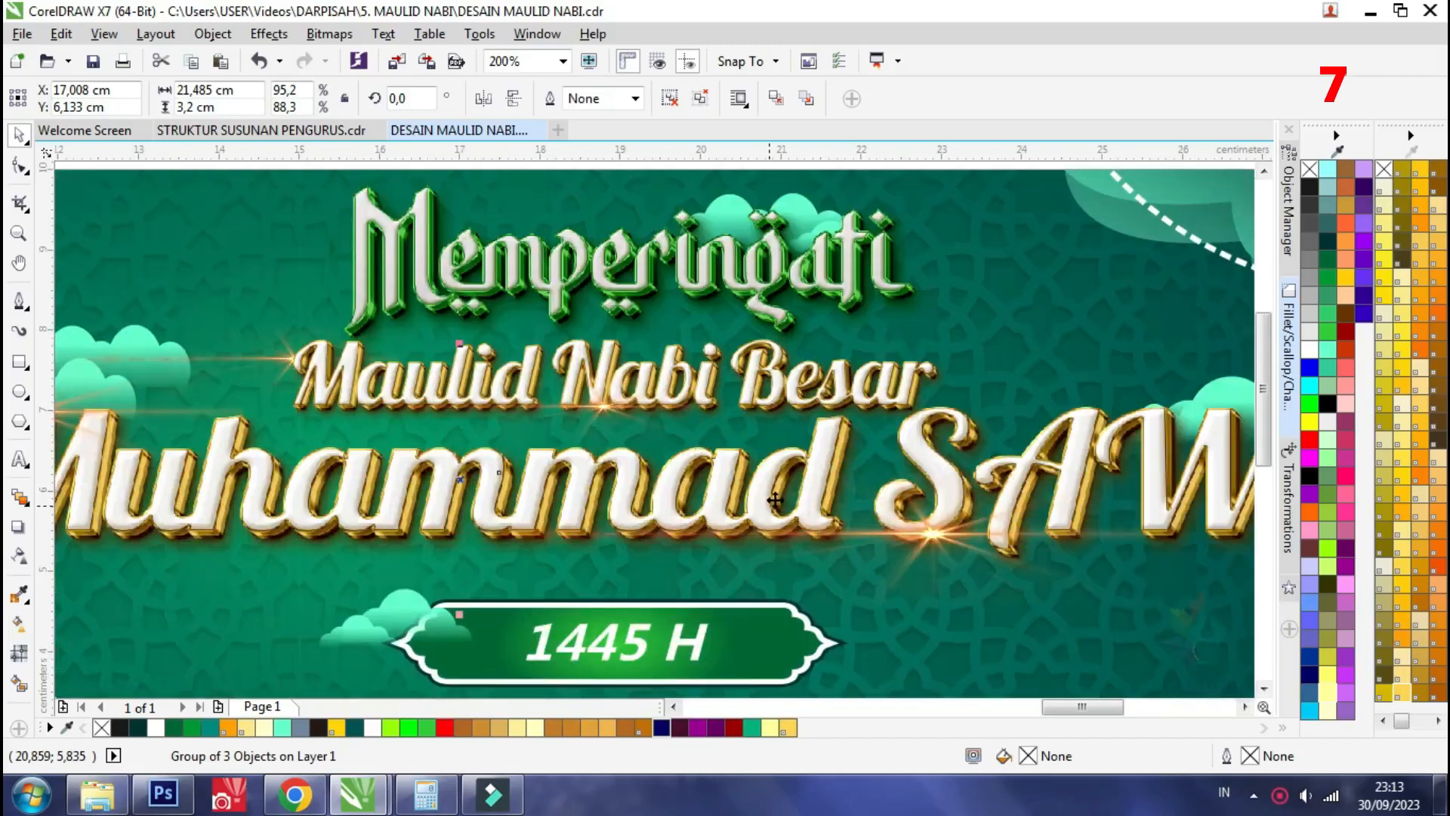
scroll(777, 502, "down", 2)
Scale the three title objects down together to about 20.19 cm wide and reposition them above the "1445 H" badge
left_click(926, 528)
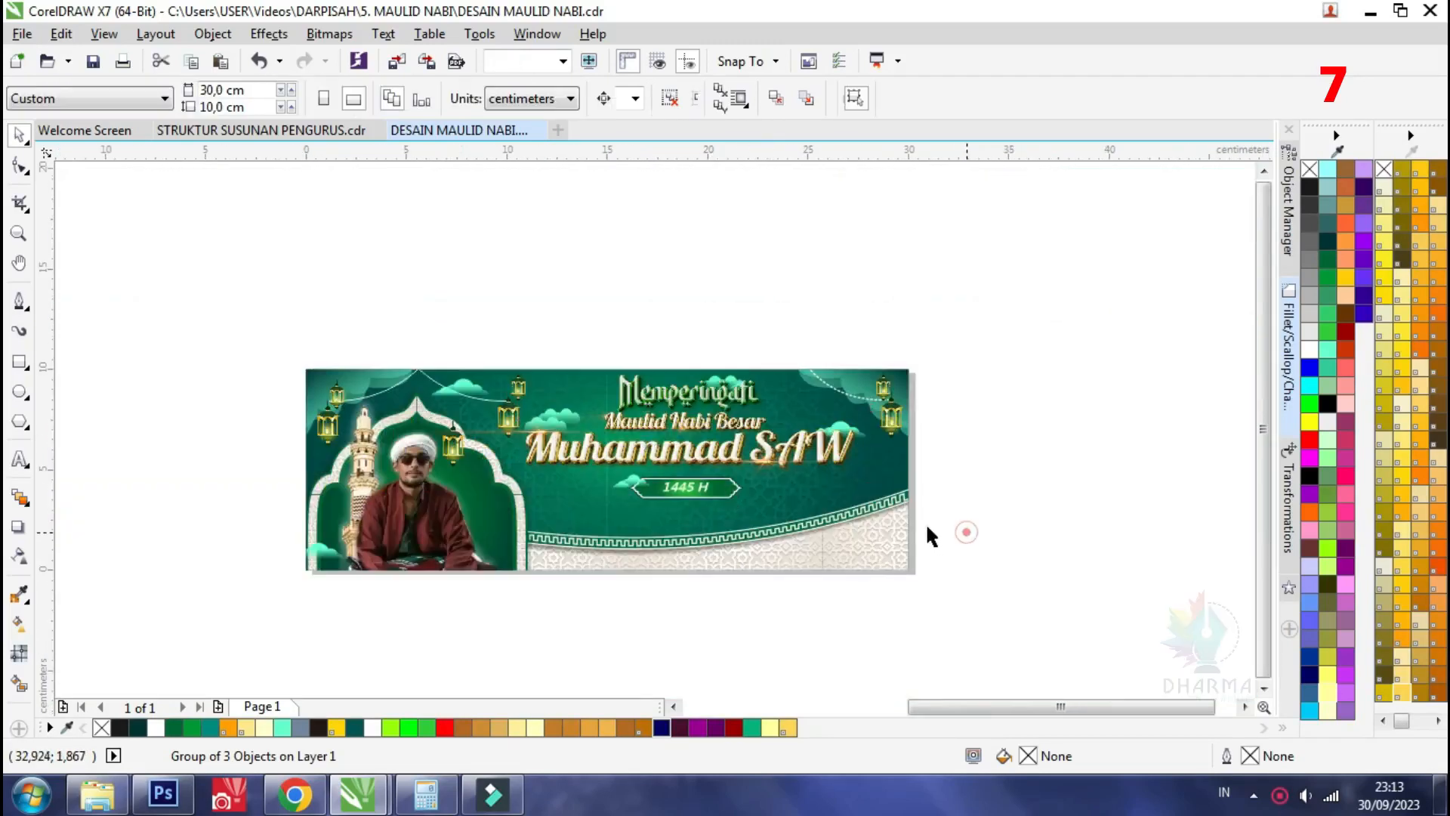
scroll(765, 465, "up", 1)
left_click(721, 445)
left_click(702, 389, "shift")
left_click(703, 325, "shift")
left_click_drag(974, 502, 937, 508)
scroll(659, 365, "up", 1)
left_click_drag(659, 384, 624, 353)
scroll(627, 357, "down", 1)
scroll(626, 355, "up", 1)
scroll(624, 353, "down", 1)
scroll(626, 454, "up", 1)
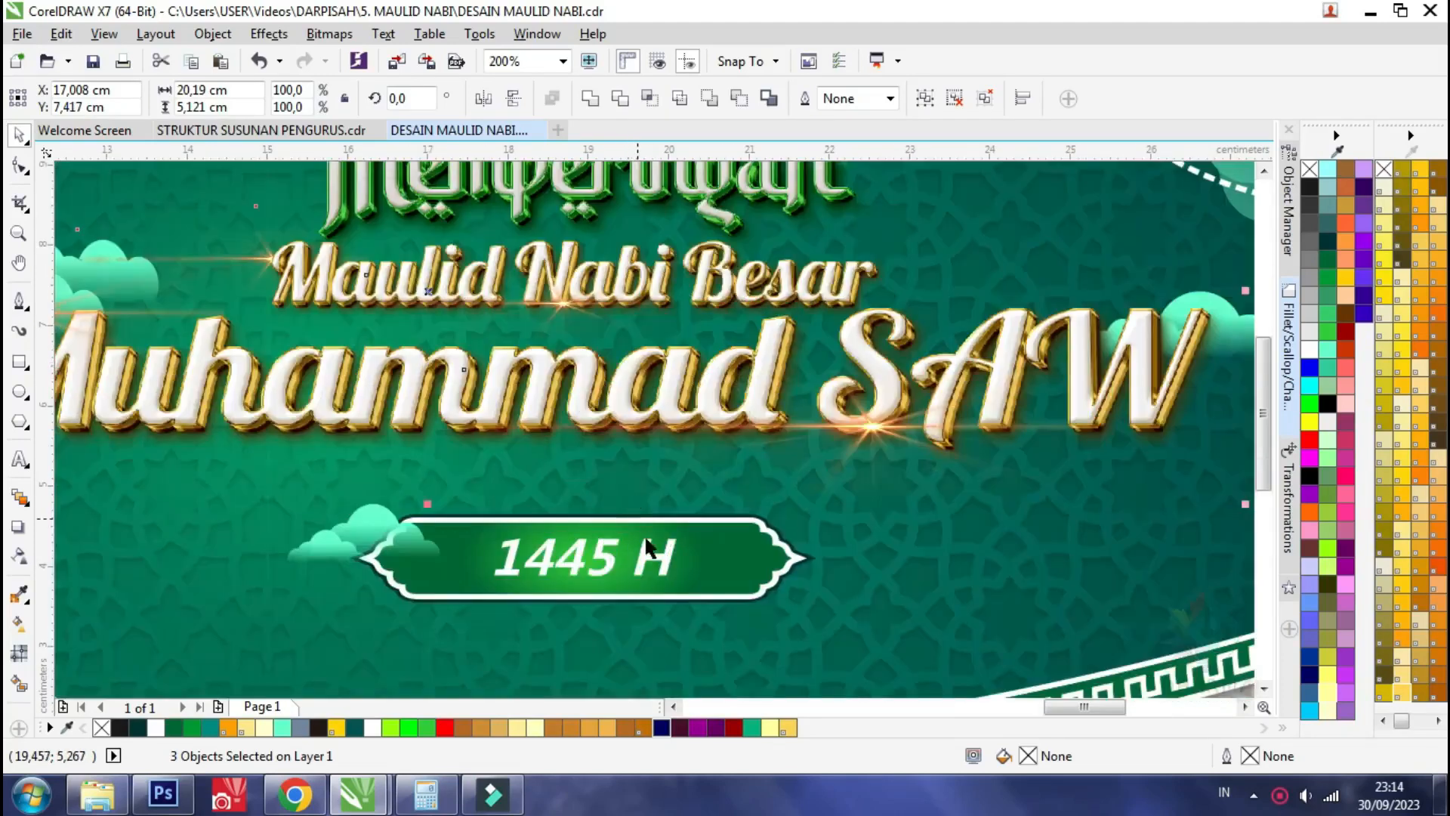
Select all parts of the "1445 H" badge and shift it sideways to about X 18.89 cm beneath the titles
scroll(648, 545, "down", 1)
left_click_drag(1079, 563, 470, 442)
scroll(576, 516, "up", 1)
mouse_move(609, 516)
left_mouse_down()
mouse_move(609, 481)
mouse_move(608, 504)
left_mouse_up()
scroll(614, 498, "down", 3)
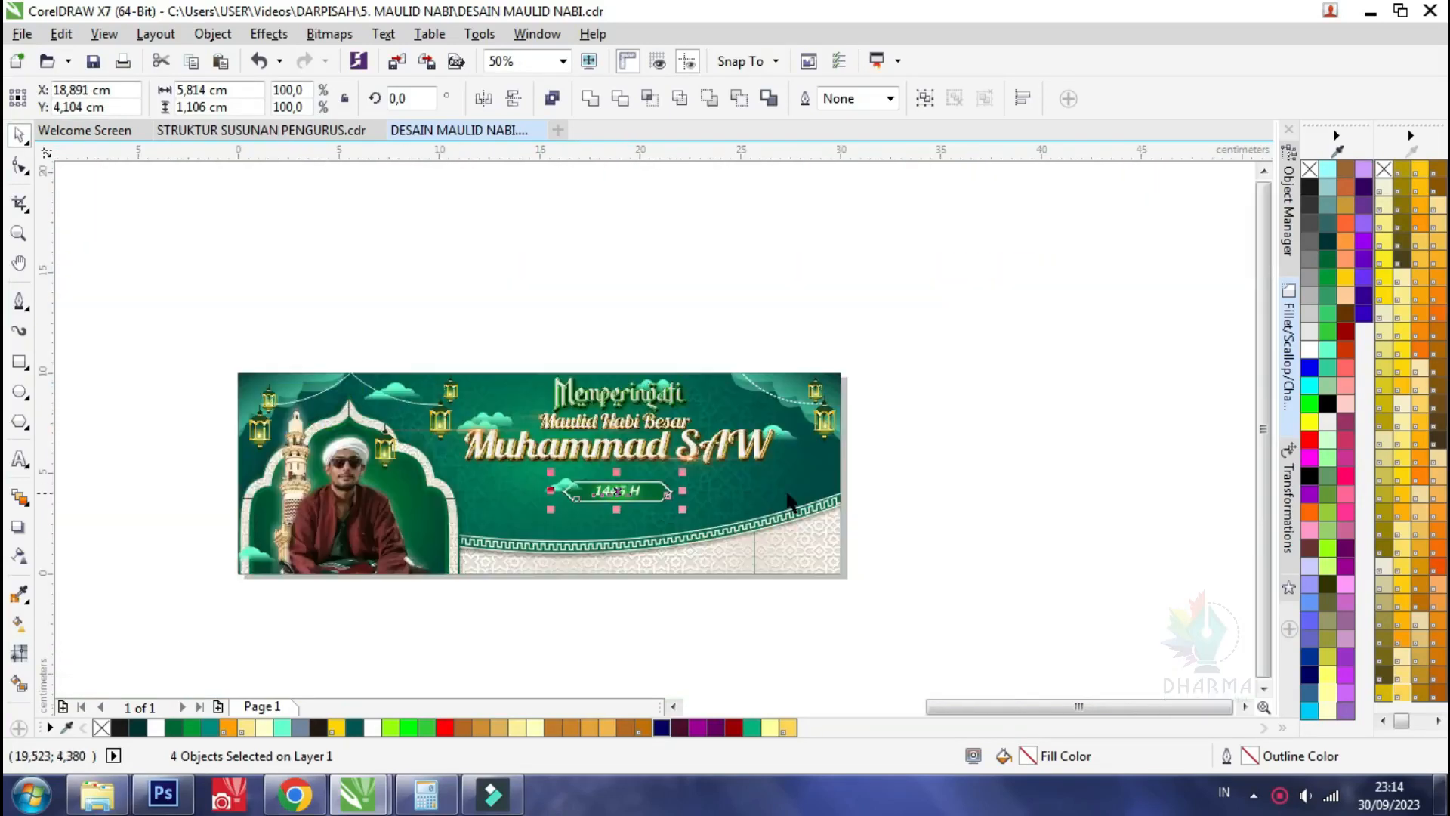
Move the "Dengan Hikmah Maulid Nabi" quote from beside the page onto the banner, directly below the "1445 H" badge
left_click(964, 473)
scroll(729, 439, "down", 2)
scroll(438, 422, "up", 1)
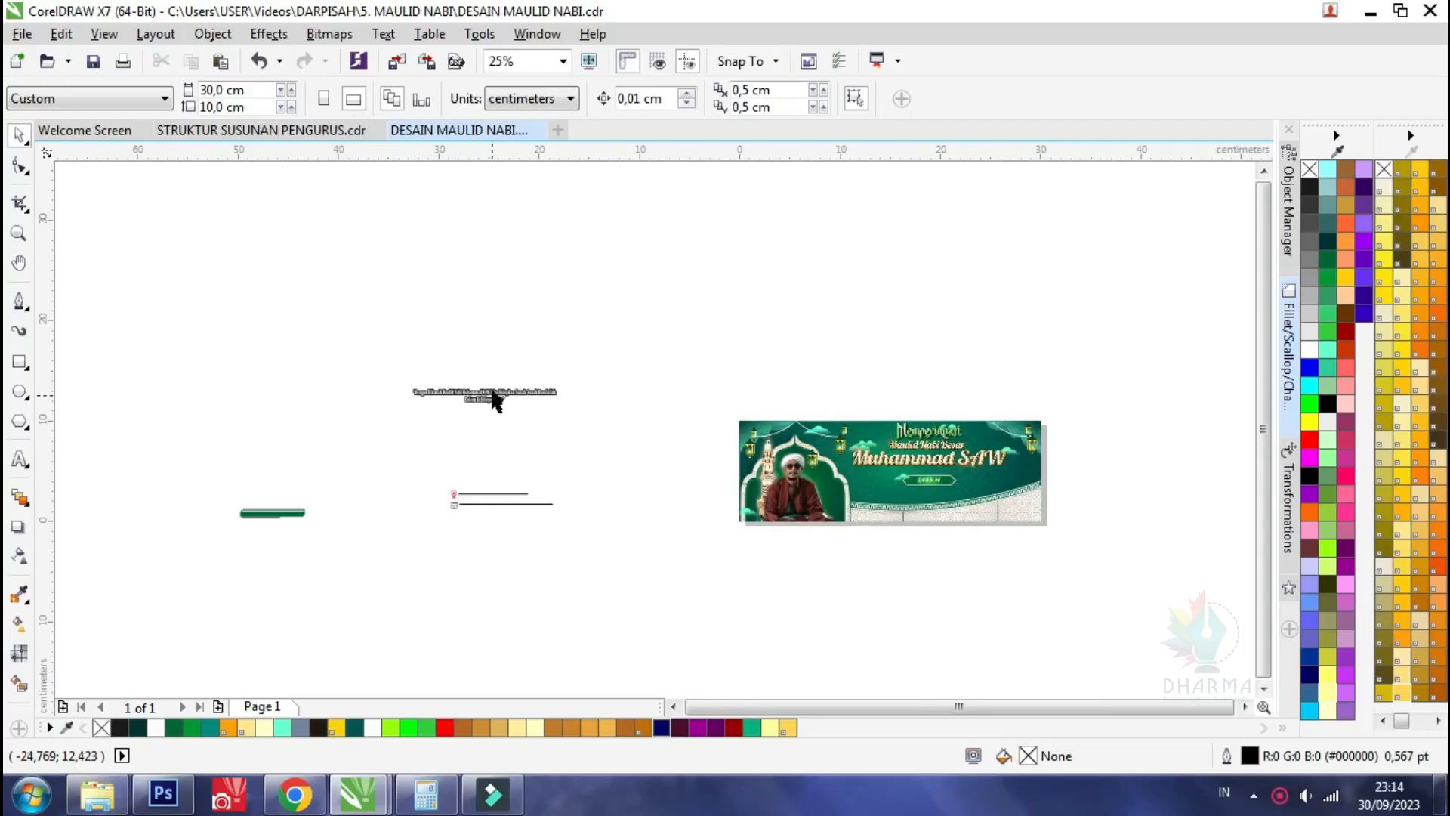
left_click(495, 401)
left_click_drag(482, 394, 963, 491)
scroll(963, 491, "up", 2)
scroll(967, 488, "up", 3)
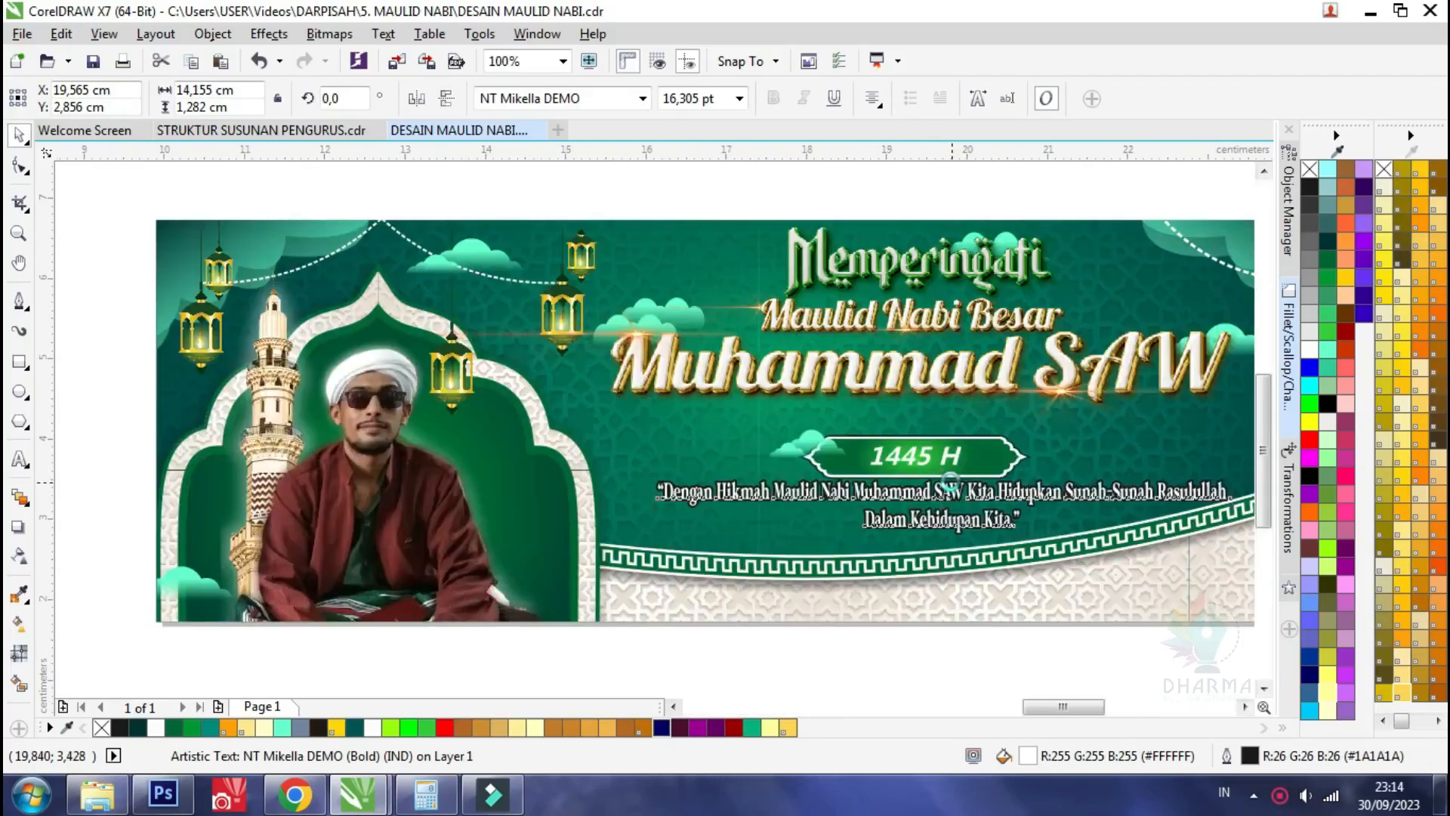
Move the "1445 H" badge and its small cloud up, opening a gap above the quote
scroll(761, 429, "down", 2)
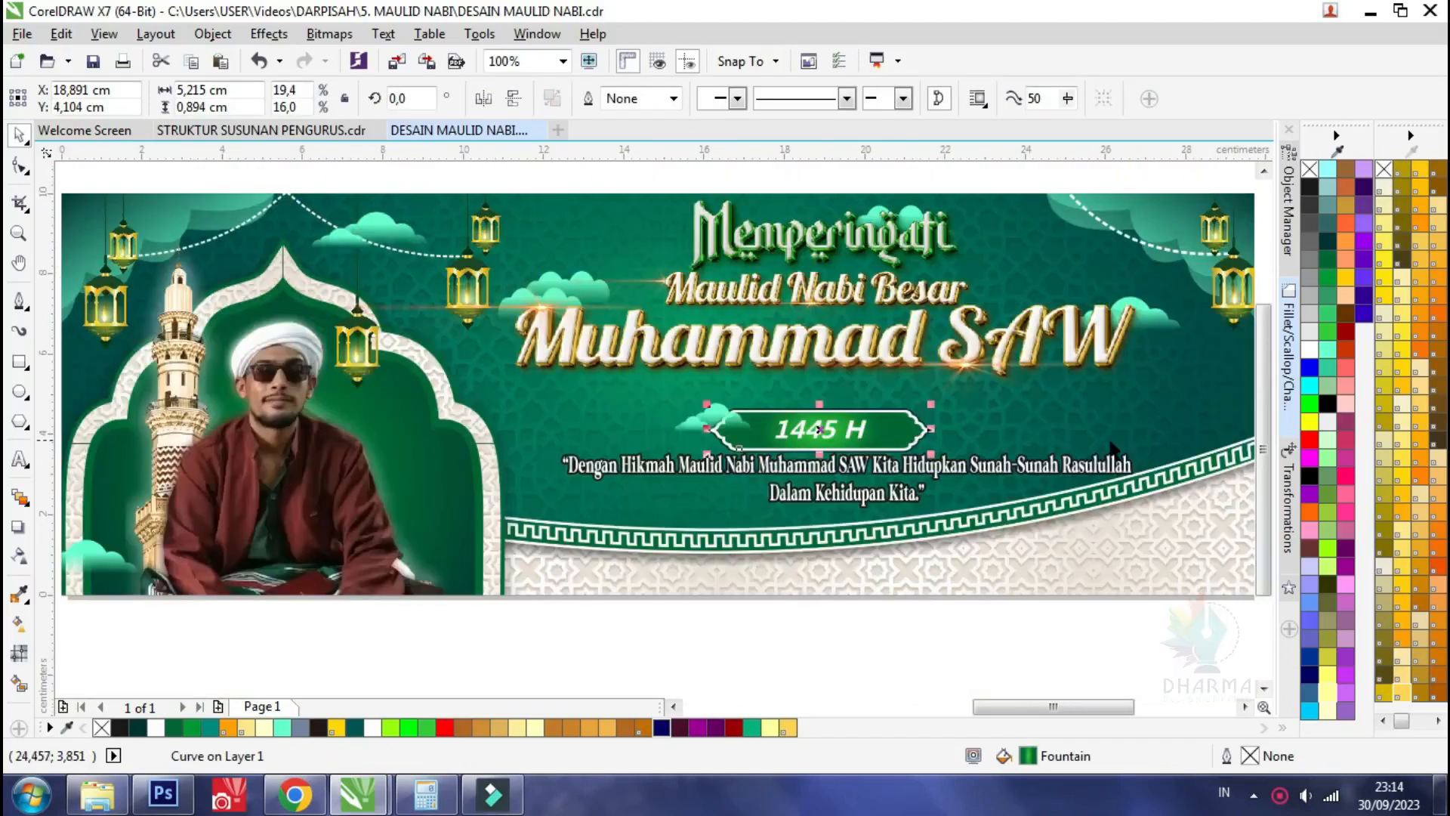
scroll(892, 442, "down", 1)
scroll(961, 429, "up", 1)
left_click(1154, 460)
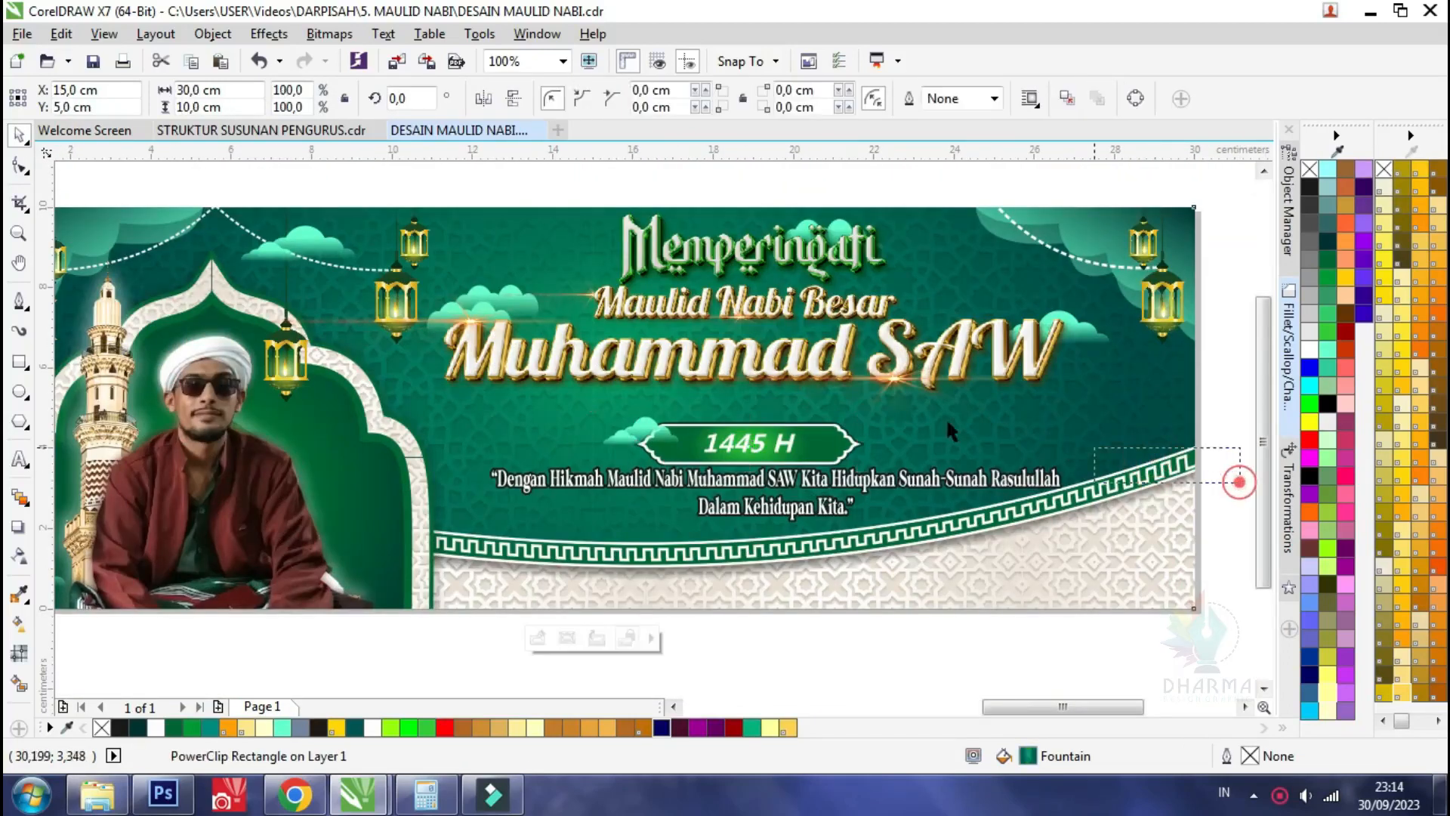
left_click_drag(591, 398, 591, 399)
scroll(751, 430, "up", 1)
left_click_drag(750, 446, 751, 412)
scroll(754, 453, "down", 2)
scroll(759, 444, "up", 1)
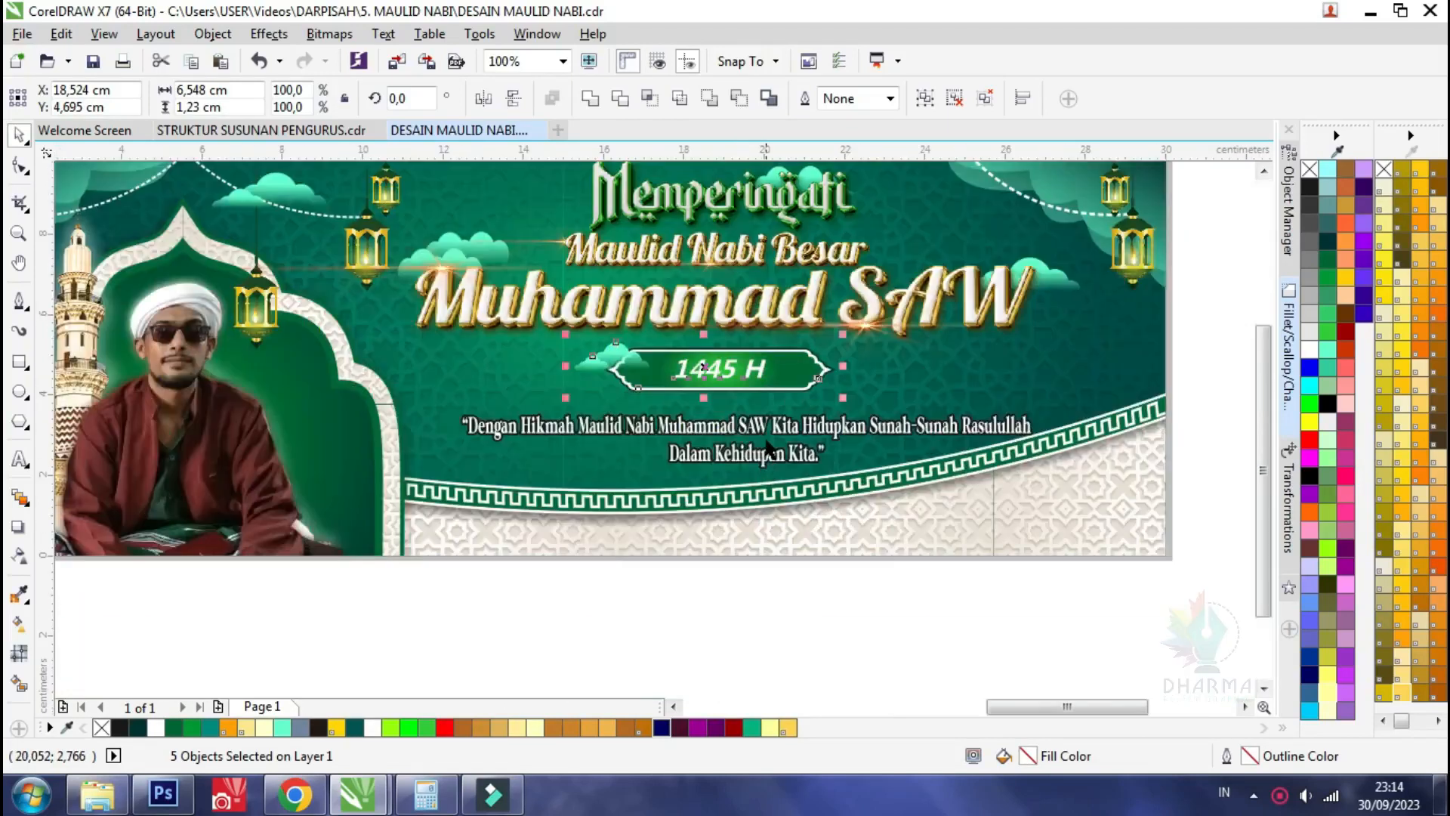
Centre the quote horizontally under the "1445 H" badge and nudge it up to about Y 3.09 cm
left_click(766, 427)
left_click(802, 385, "shift")
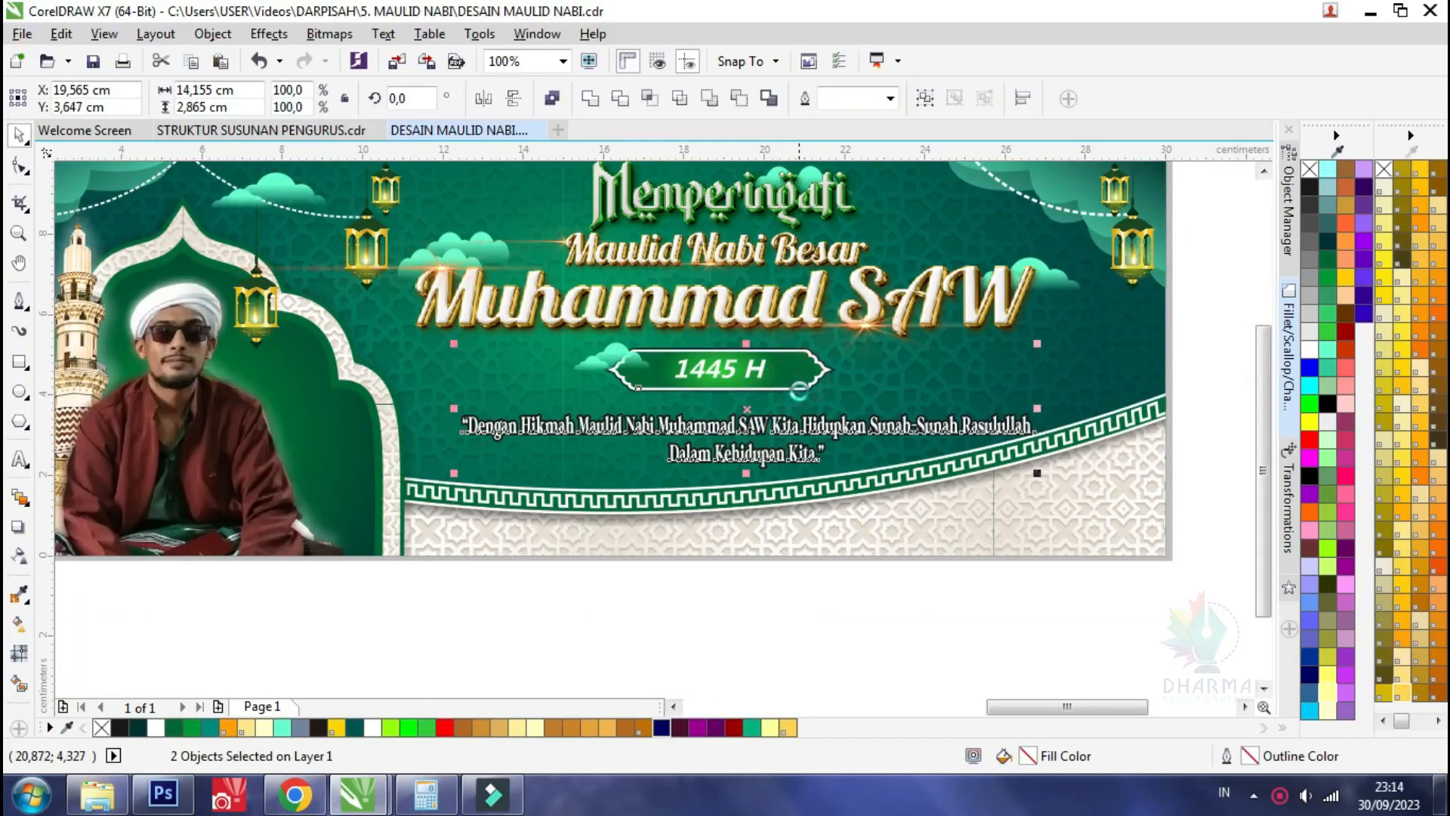
left_click(1180, 396)
scroll(724, 445, "up", 1)
left_click_drag(724, 445, 722, 431)
scroll(717, 429, "down", 1)
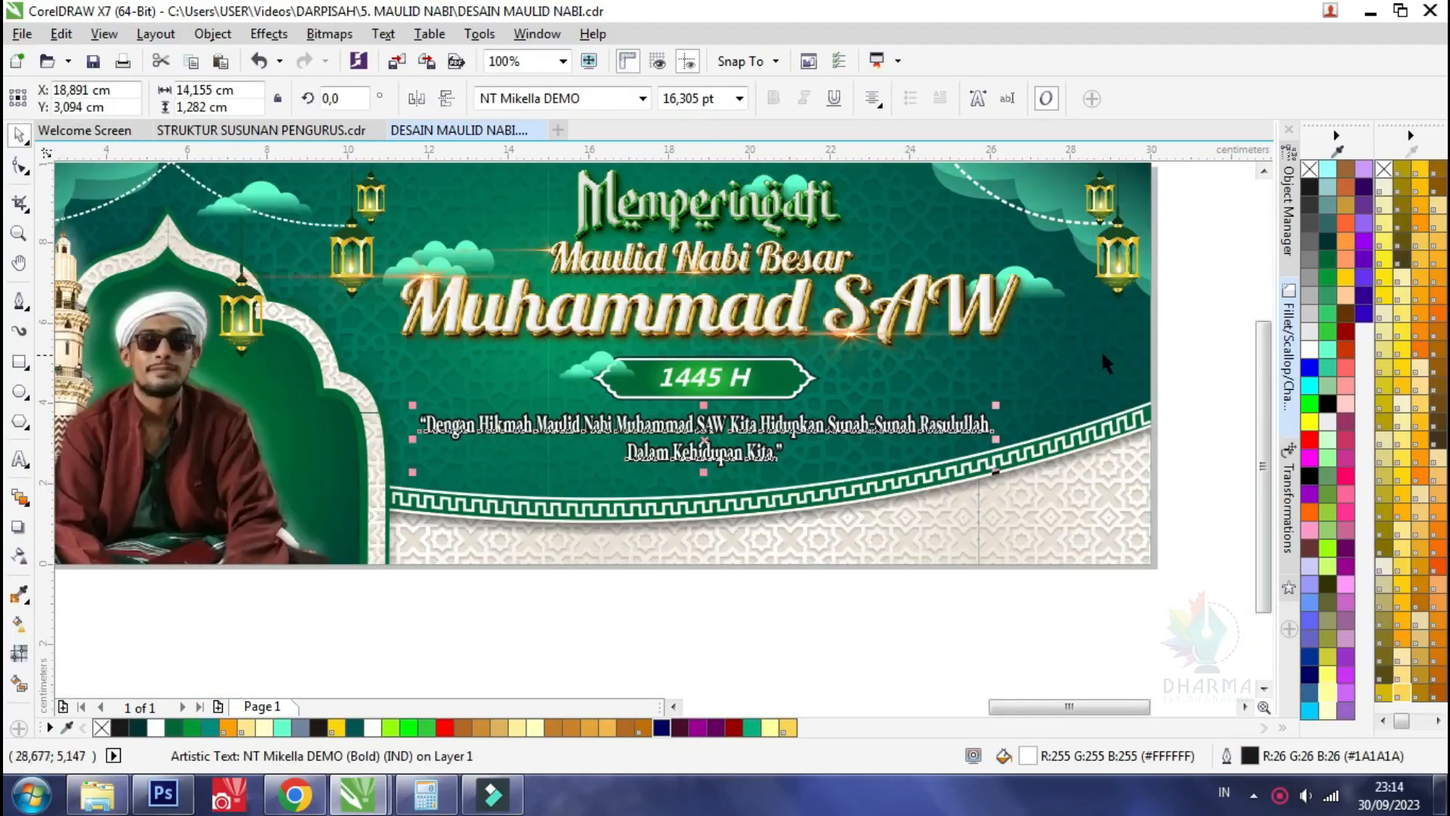
Move the venue and date lines with their icons from beside the page to just below the banner
left_click(1163, 338)
scroll(996, 414, "down", 2)
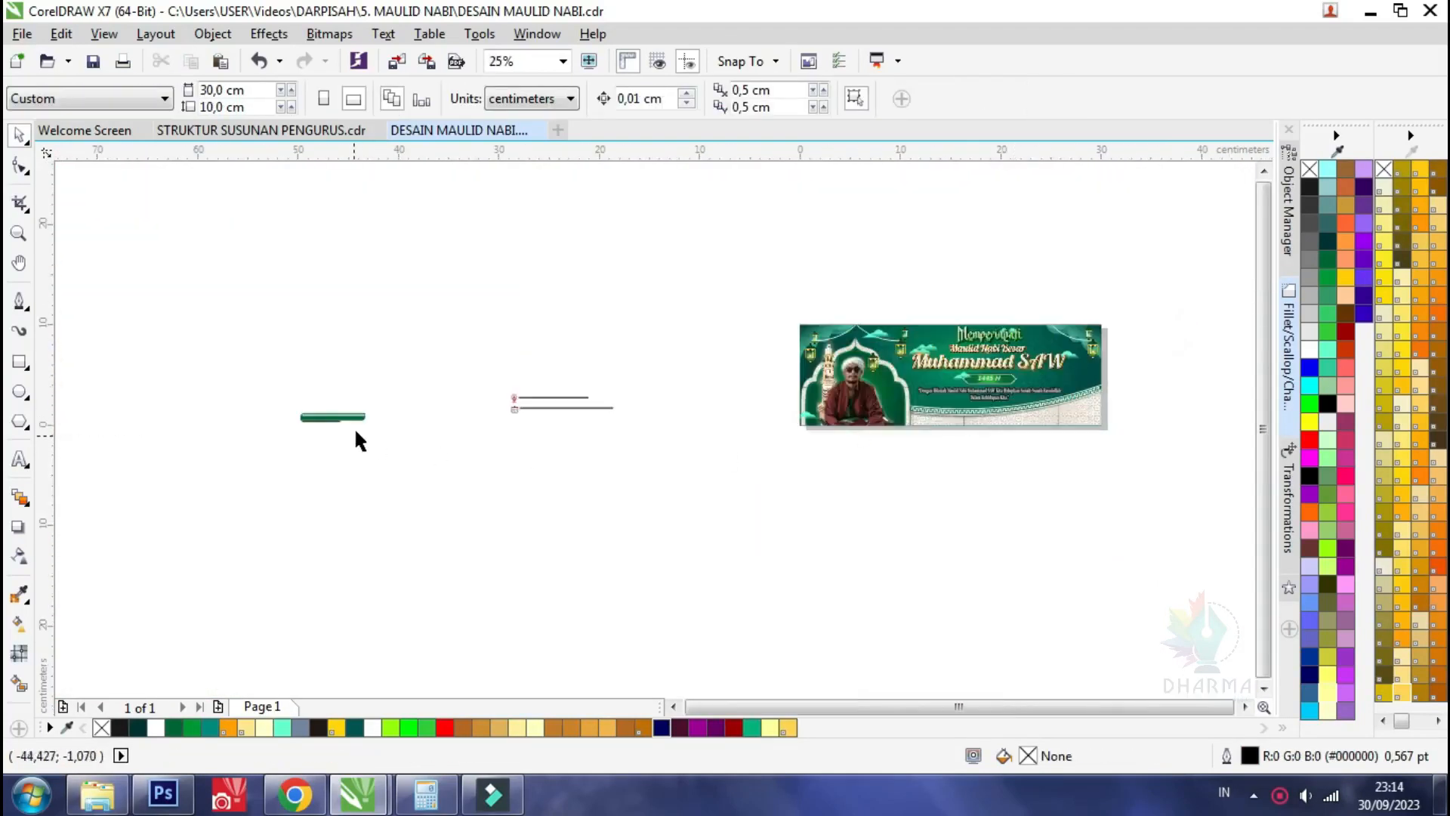
left_click_drag(484, 365, 642, 466)
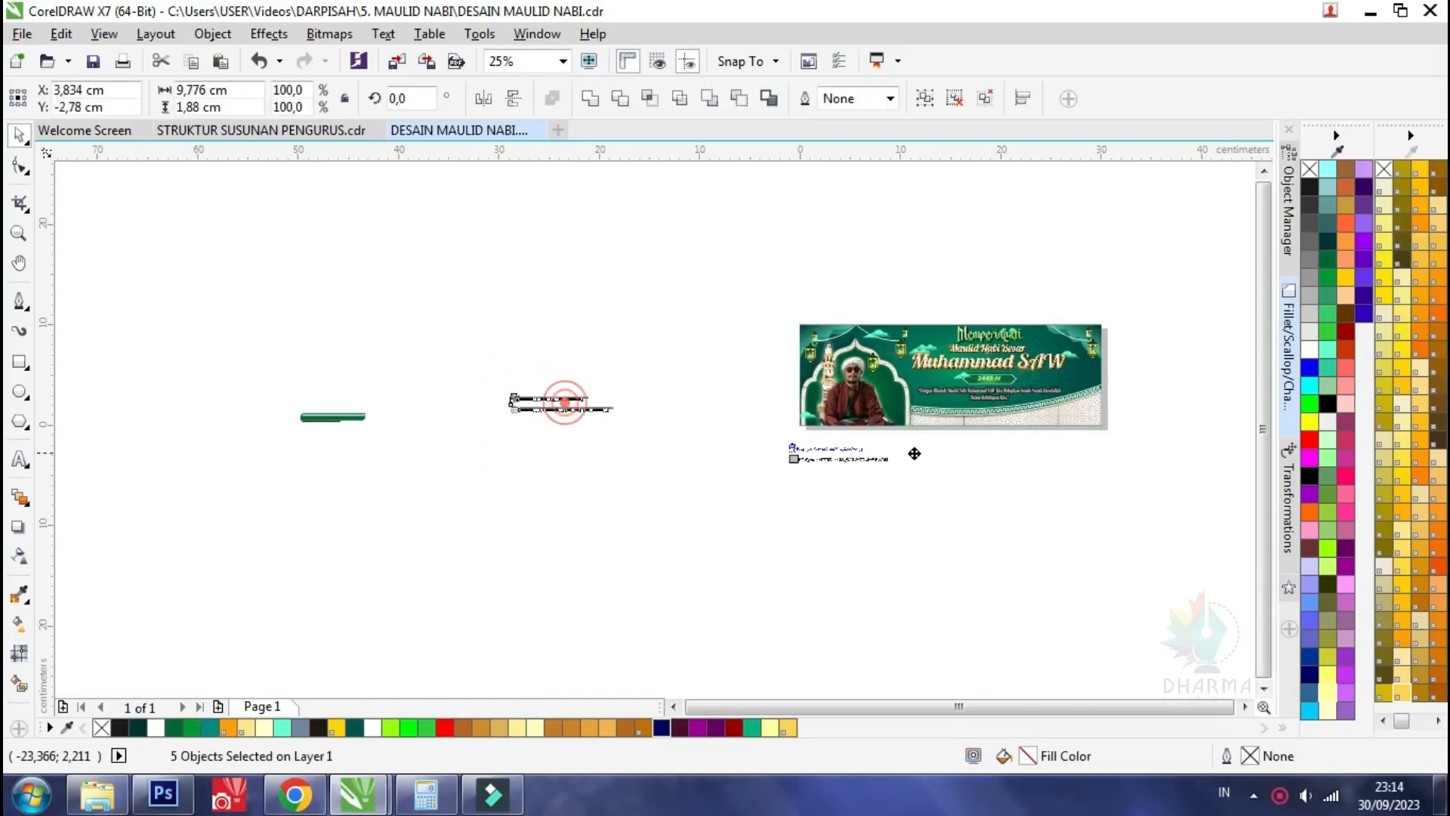
scroll(1061, 430, "up", 2)
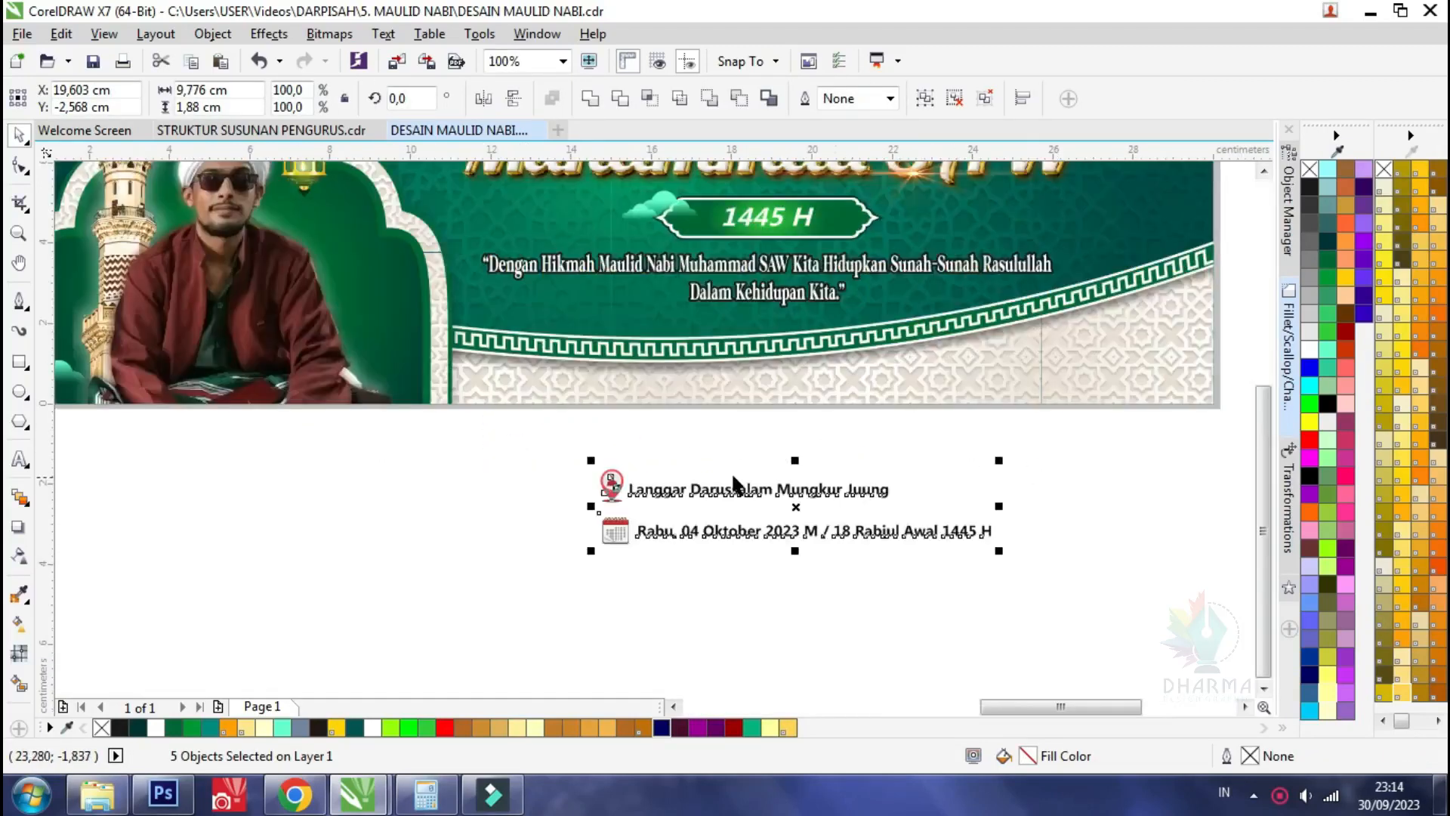
Move the venue line with its location icon onto the cream strip along the banner's lower edge, beside the arch
left_click(501, 435)
left_click_drag(989, 508, 990, 502)
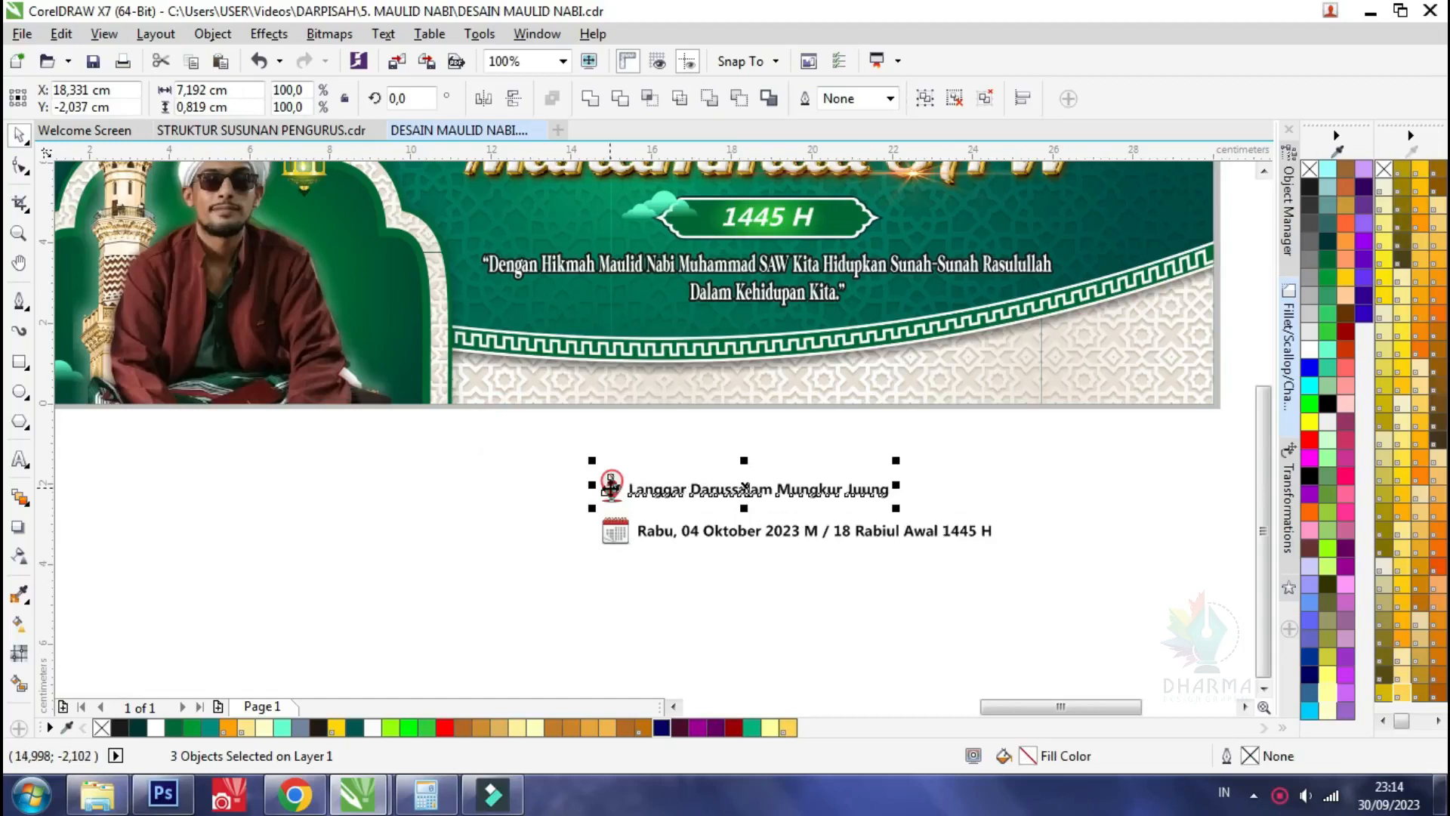
left_click_drag(536, 403, 513, 383)
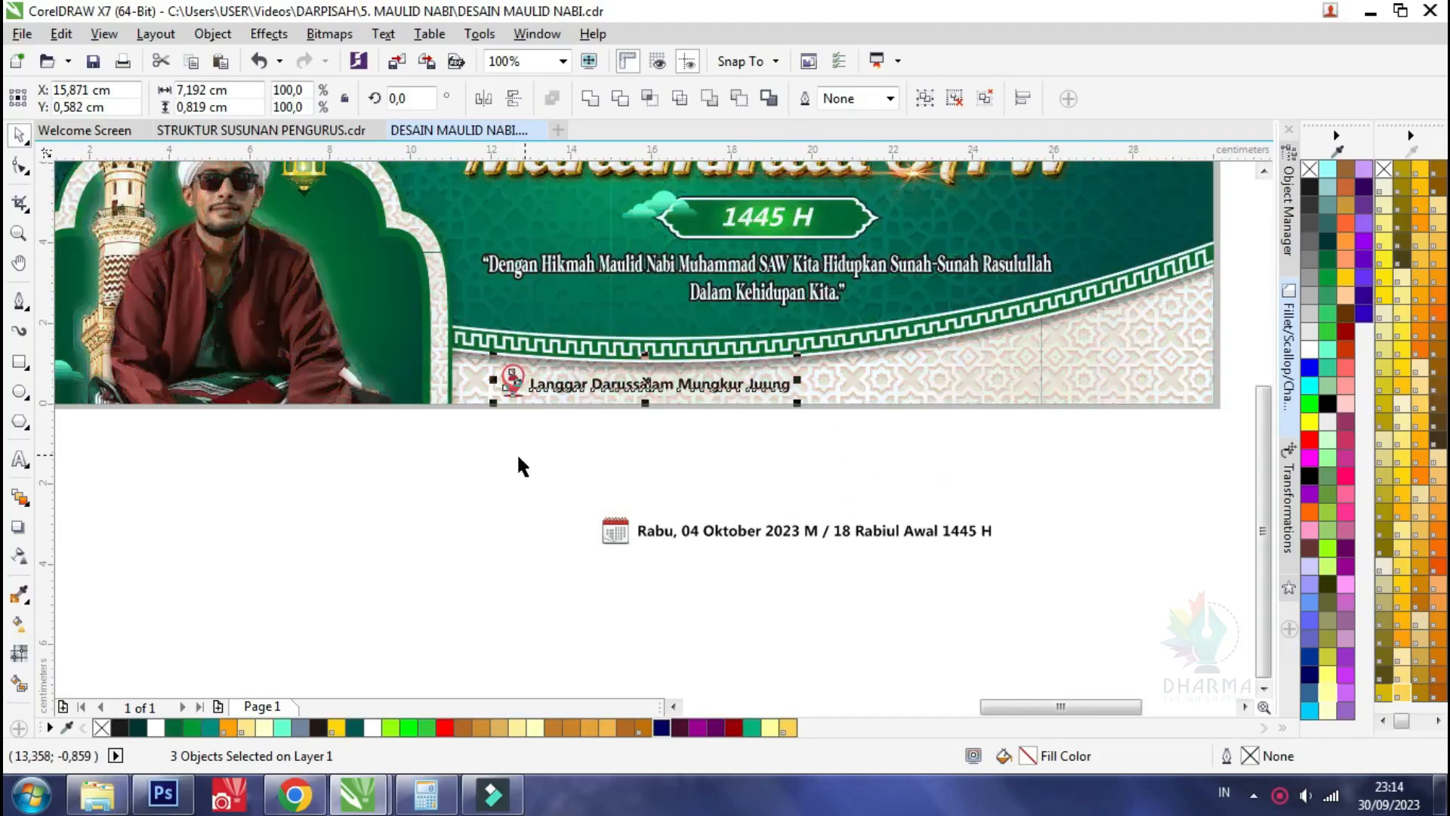
Move the date line with its calendar icon onto the cream strip, beside the venue line
left_click_drag(624, 529, 830, 383)
scroll(823, 386, "down", 2)
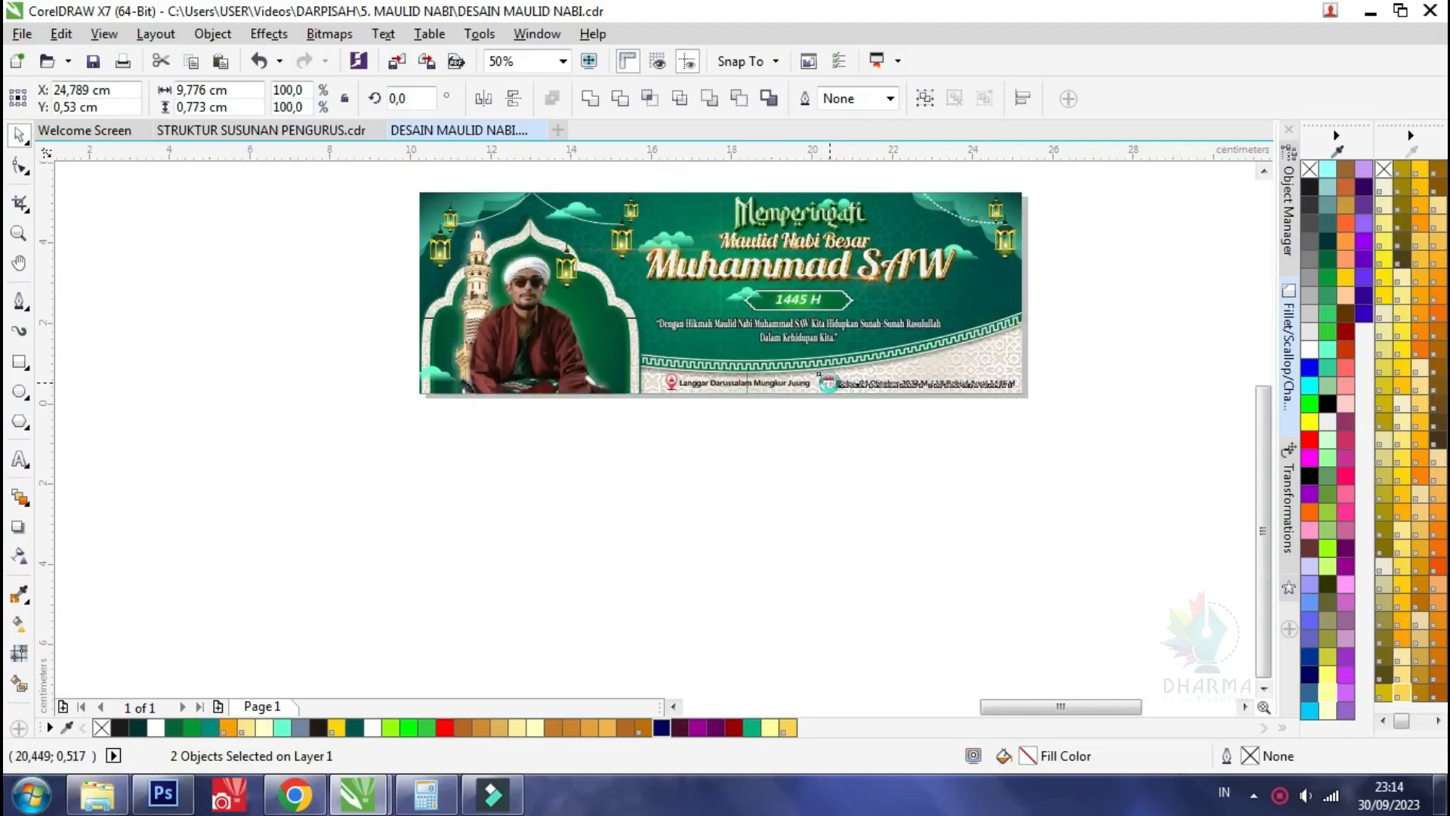
scroll(820, 387, "up", 5)
scroll(880, 462, "down", 6)
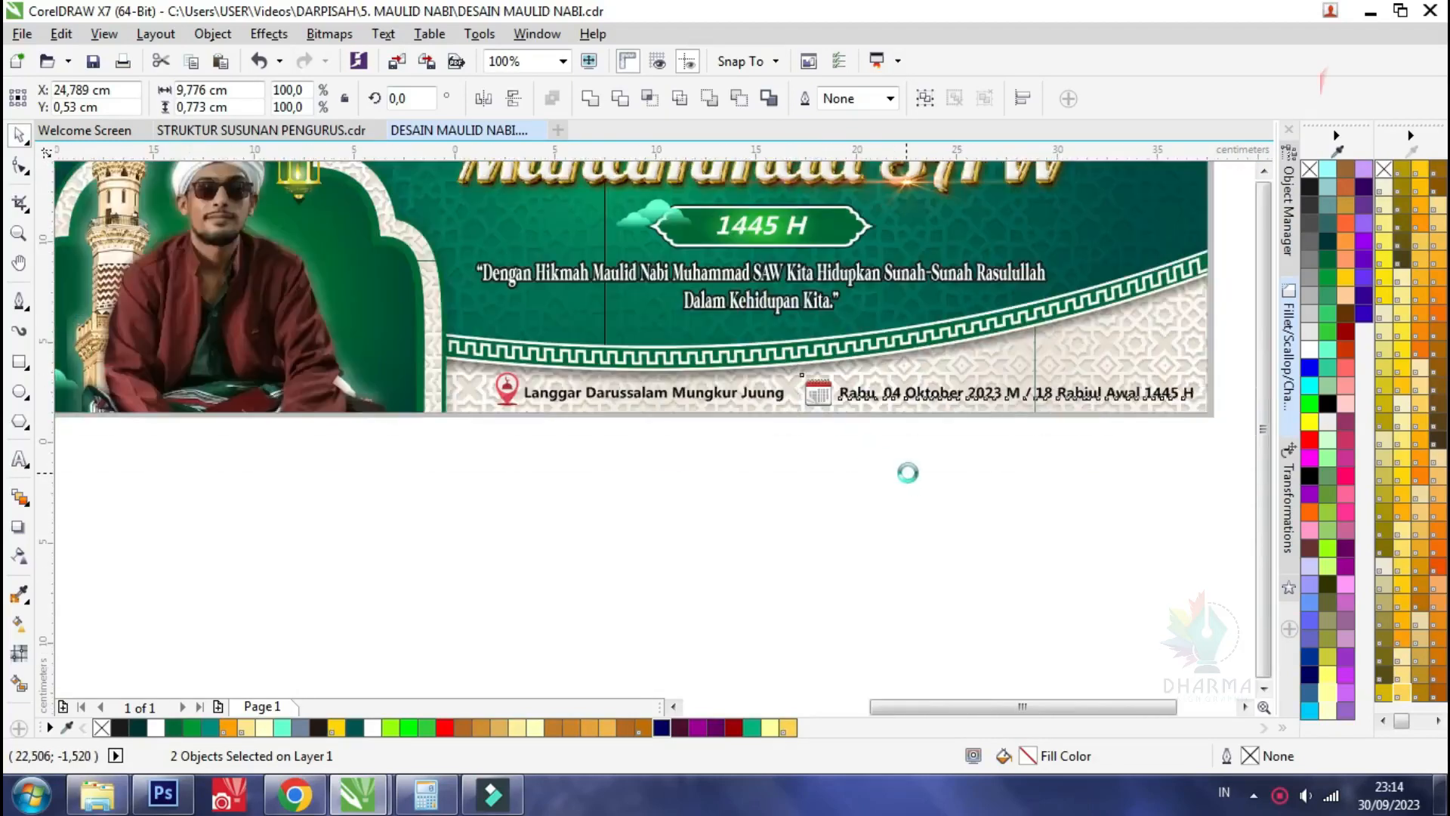
Group the venue and date lines with their icons and nudge the group slightly left on the cream strip
left_click(1102, 495)
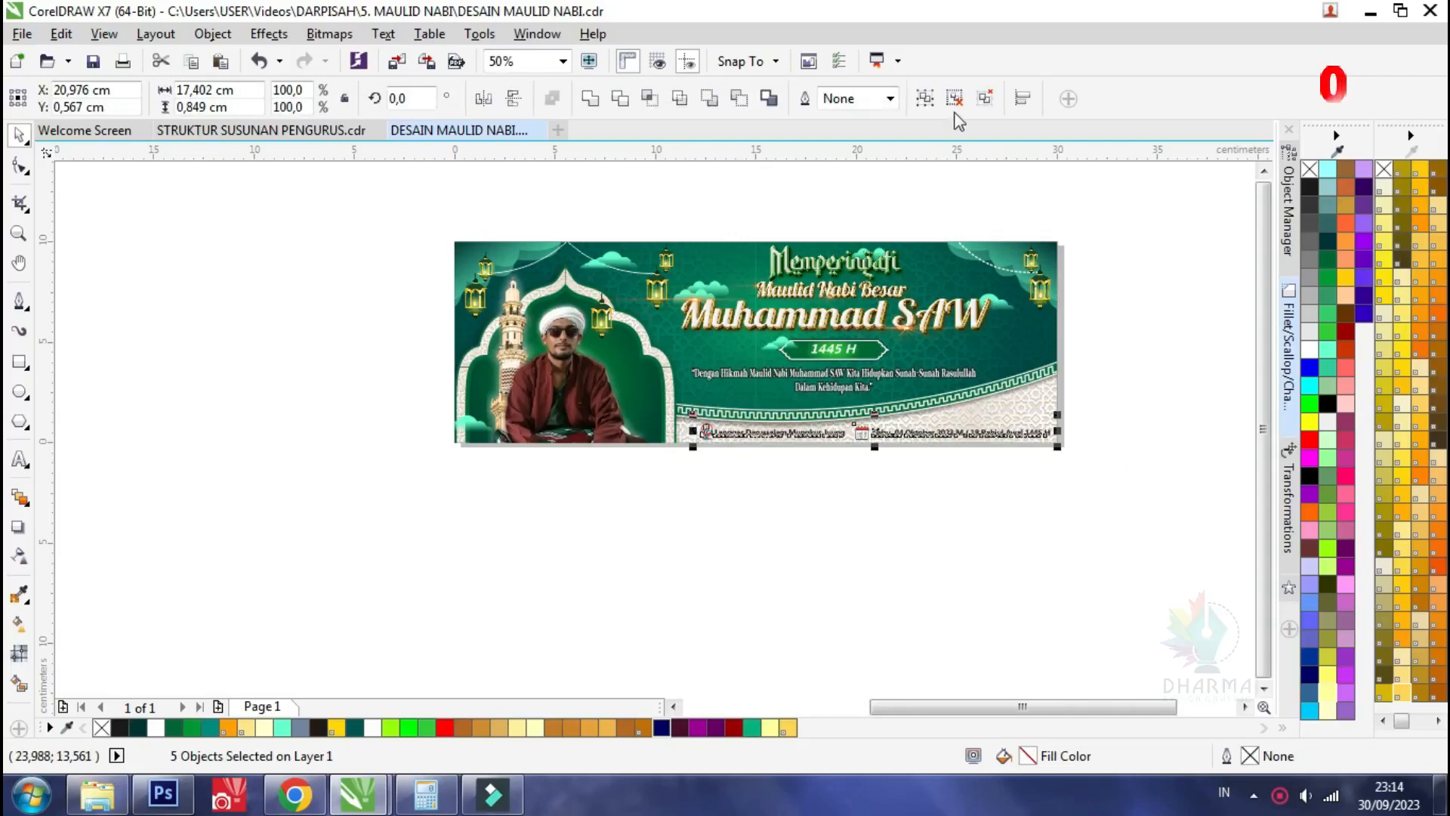
key("ctrl+g")
scroll(880, 408, "up", 4)
left_click_drag(817, 505, 804, 504)
scroll(806, 512, "down", 2)
left_click(891, 596)
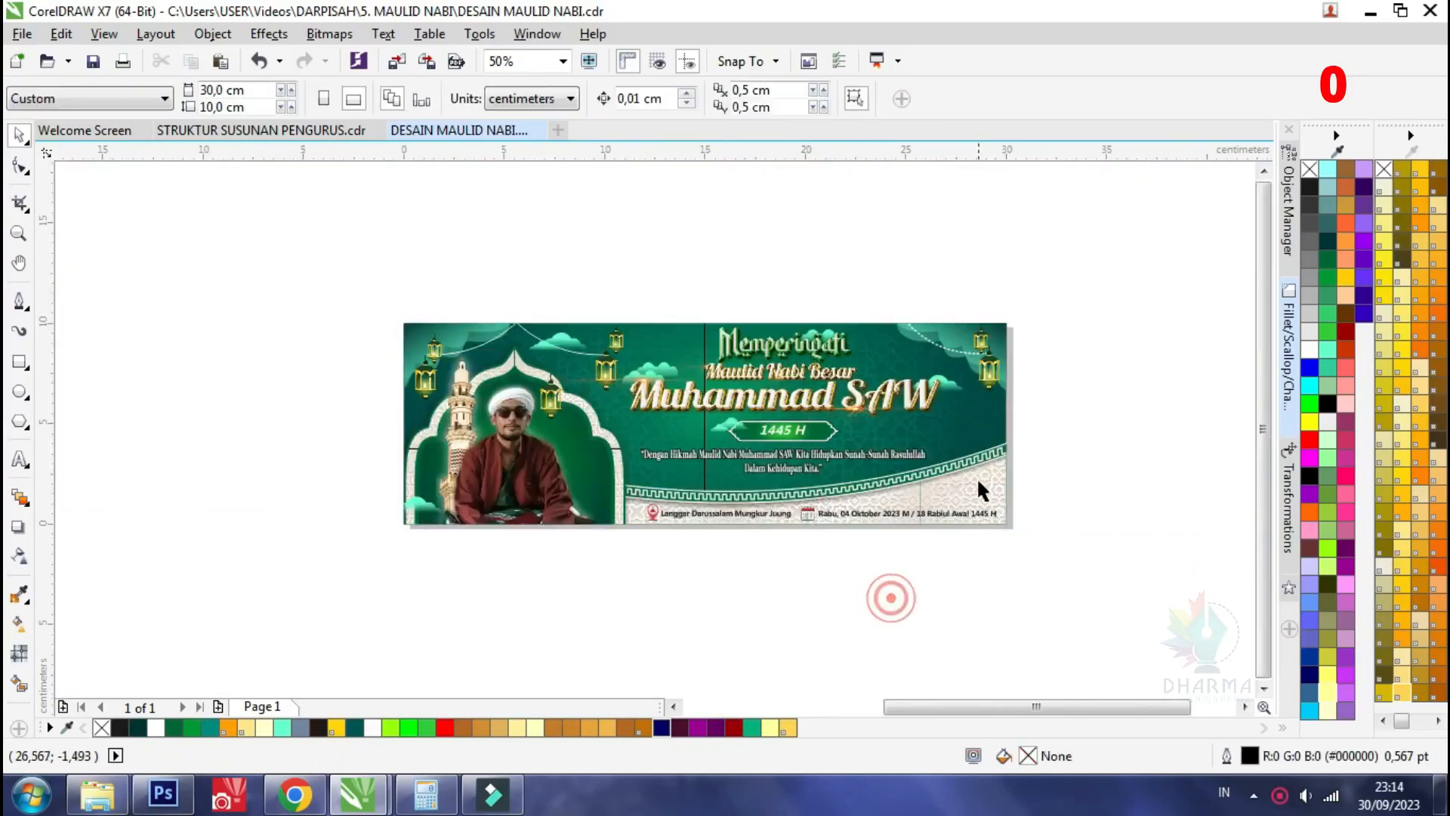
Move the name and city caption from outside the page onto the lower part of the man's photo, at about X 5.62 cm, Y 0.78 cm
scroll(978, 478, "down", 1)
scroll(180, 495, "up", 1)
left_click_drag(151, 423, 448, 595)
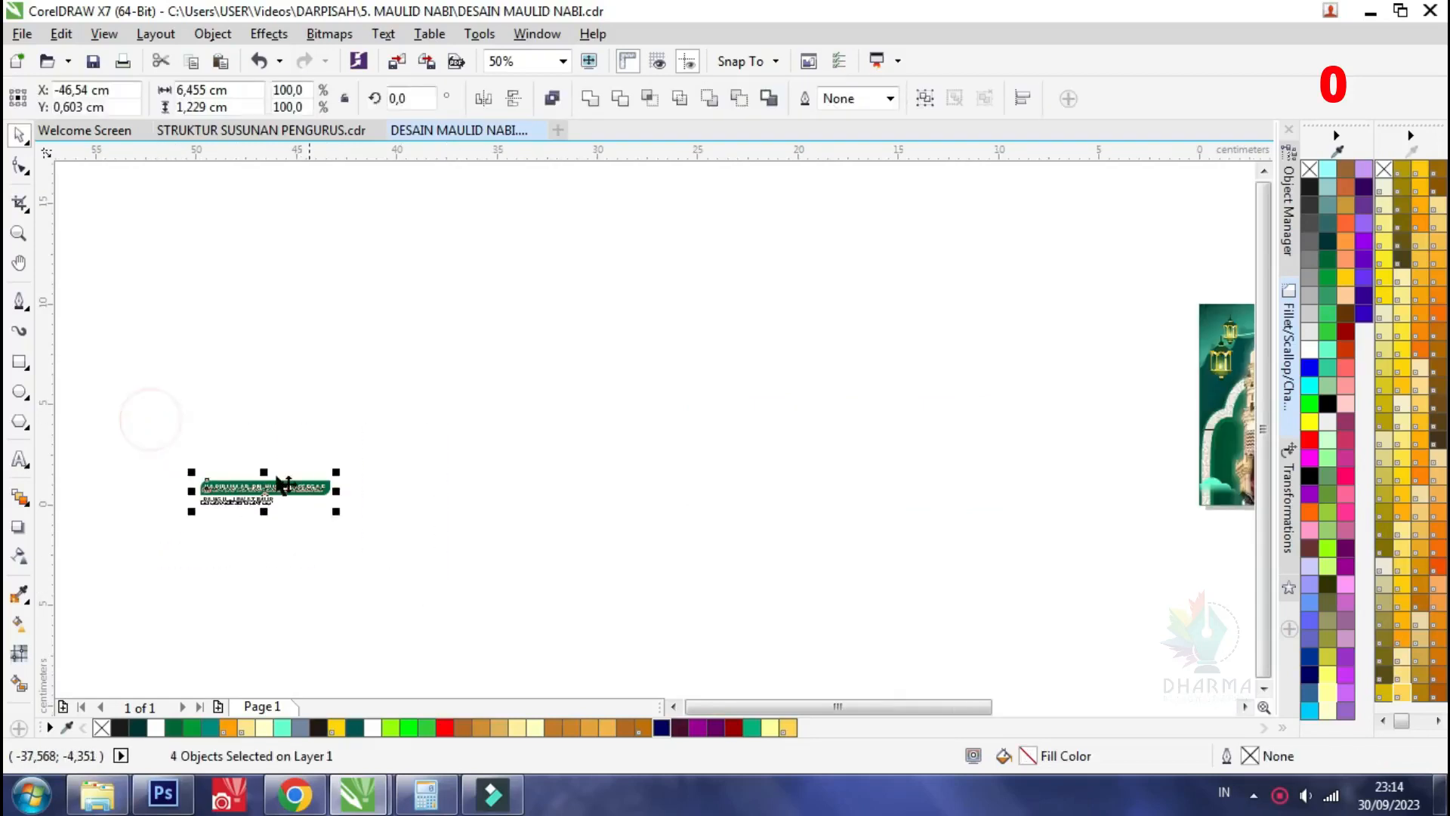
scroll(267, 476, "down", 1)
left_click_drag(270, 485, 816, 448)
scroll(783, 486, "up", 3)
scroll(818, 448, "down", 2)
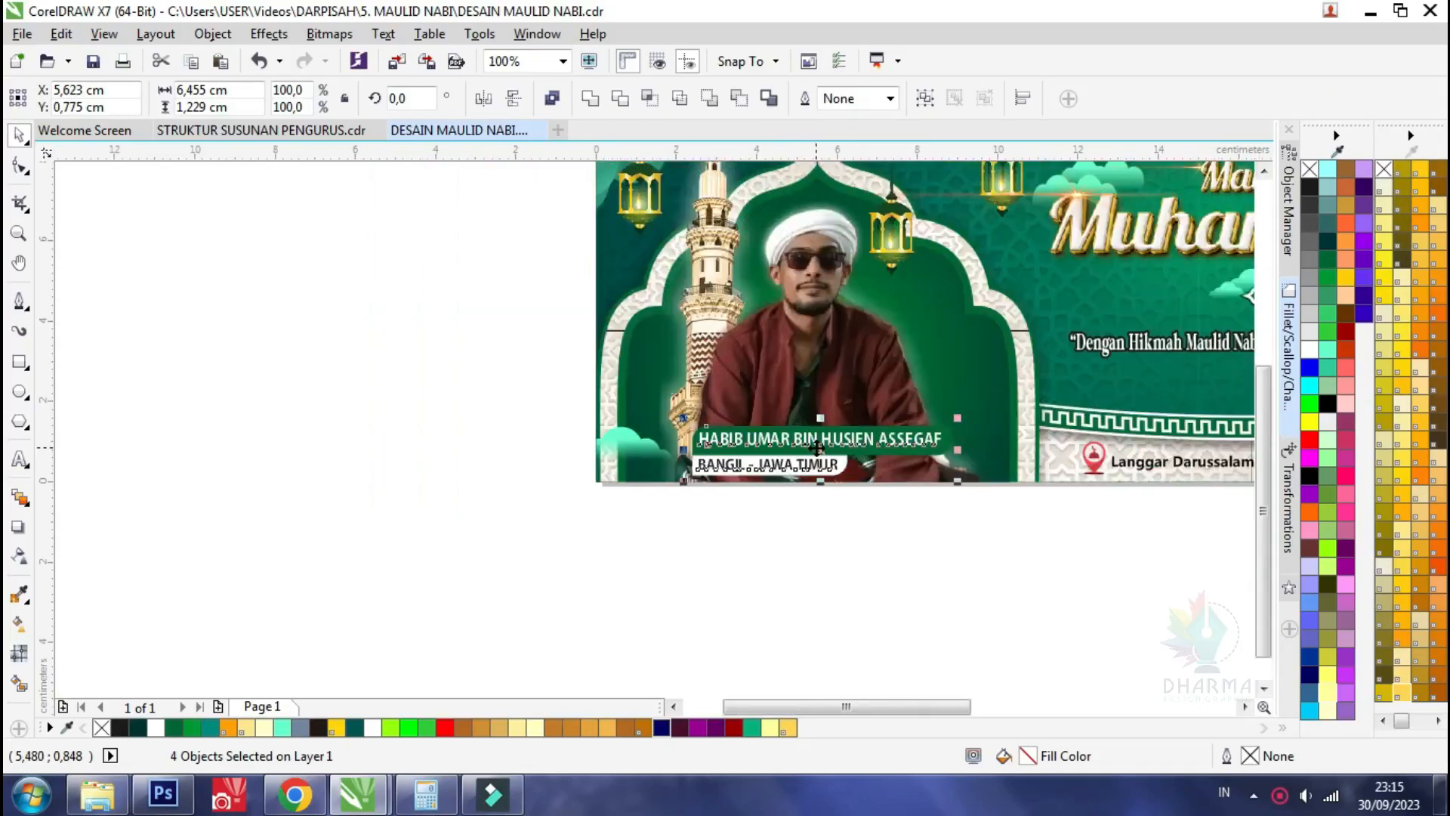
left_click(826, 538)
scroll(692, 505, "down", 1)
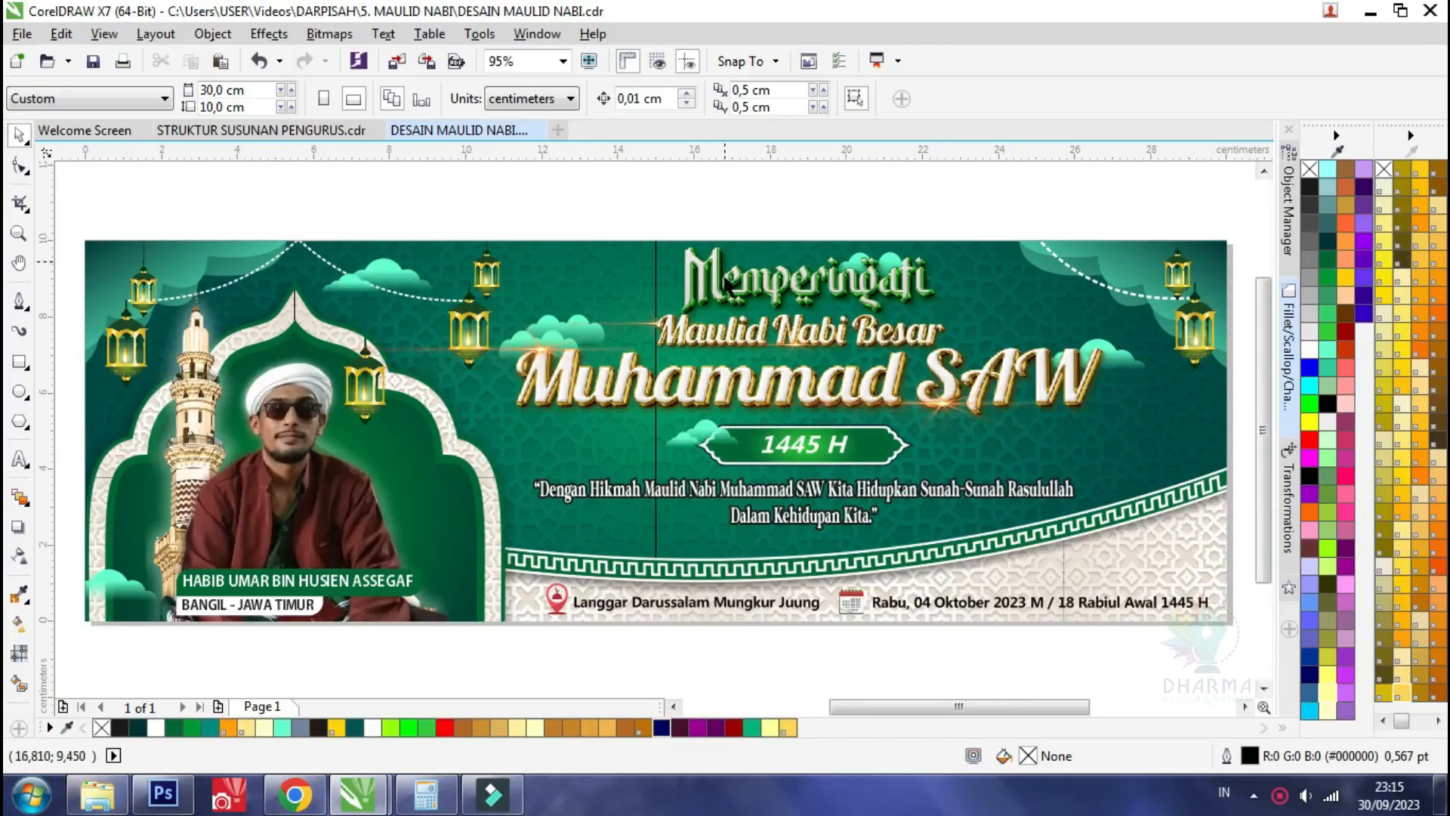
right_click(1279, 799)
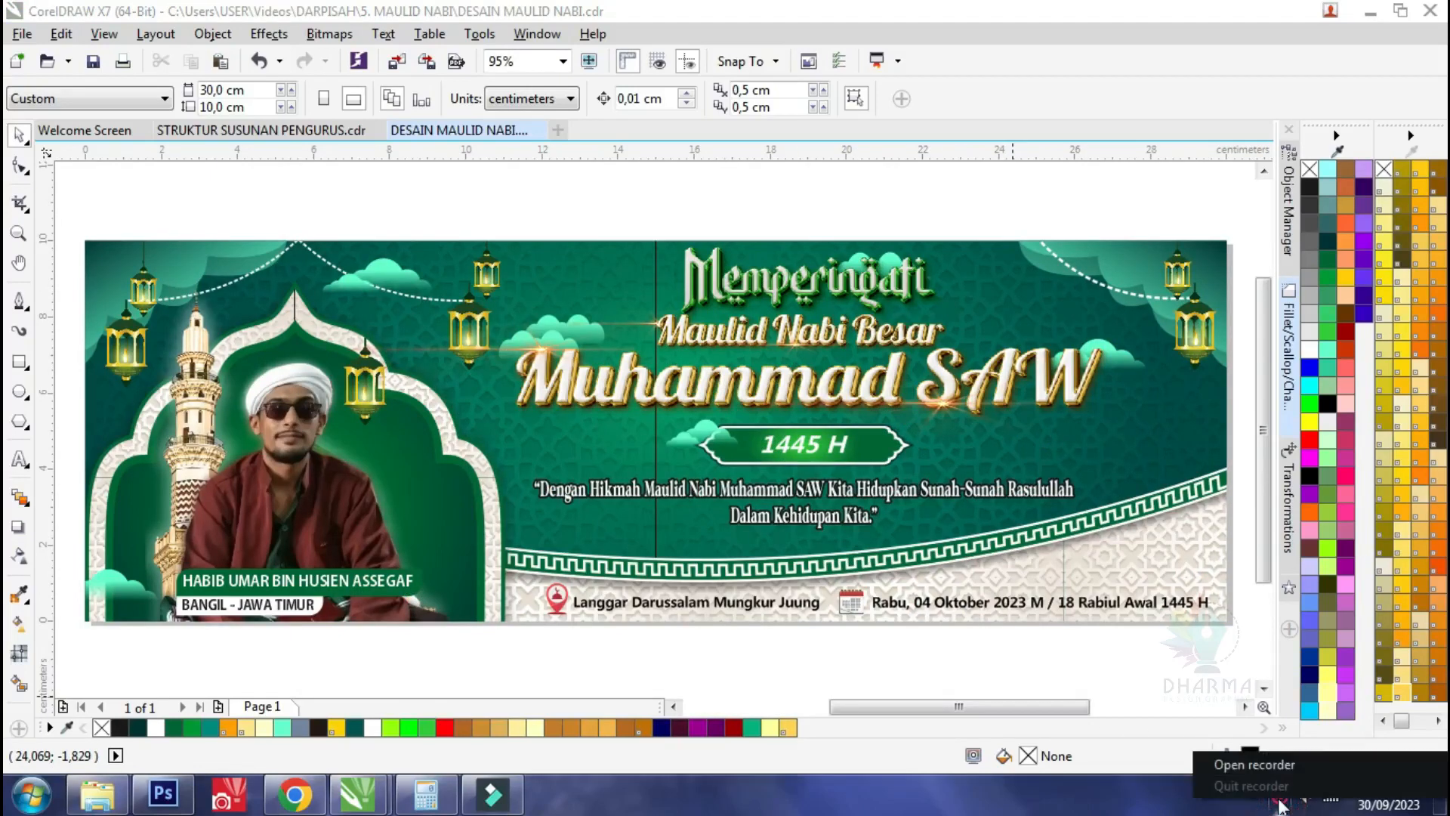
left_click(1252, 763)
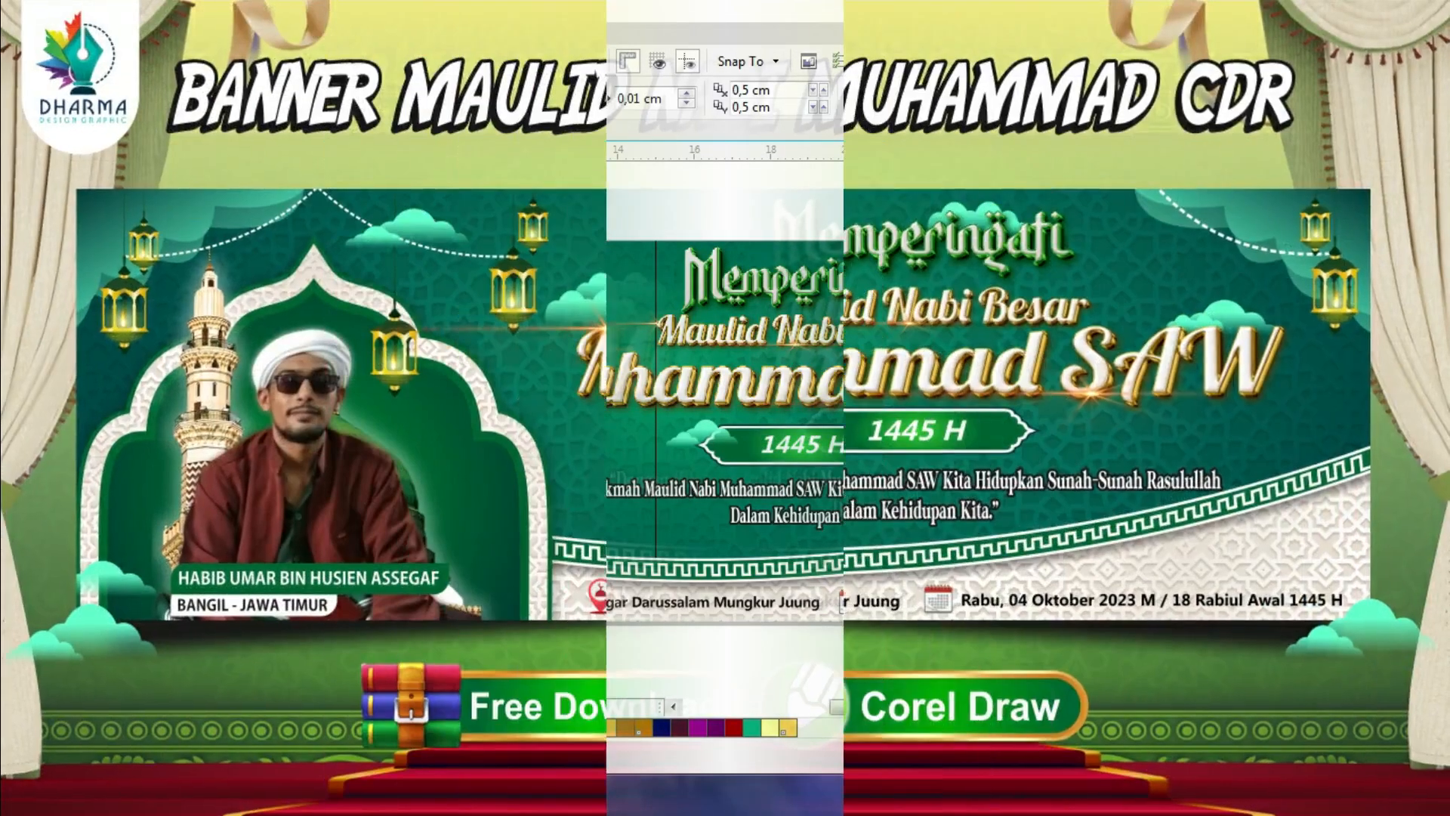